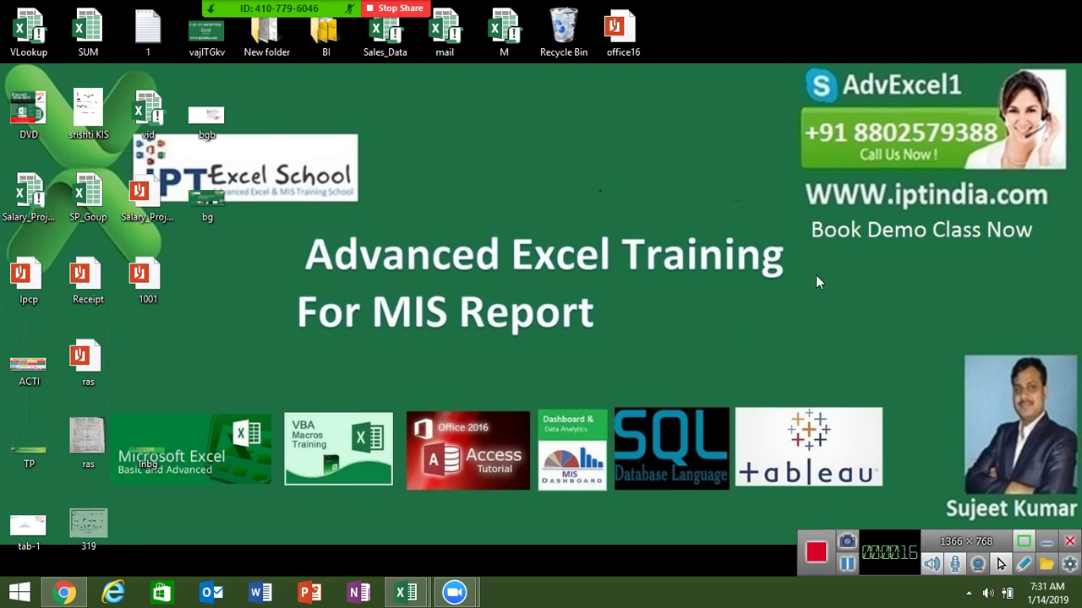
- Show Zoom's meeting controls and open the Participants panel listing the four attendees
{"action": "left_click", "coordinate": [170, 19]}
{"action": "left_click", "coordinate": [227, 25]}
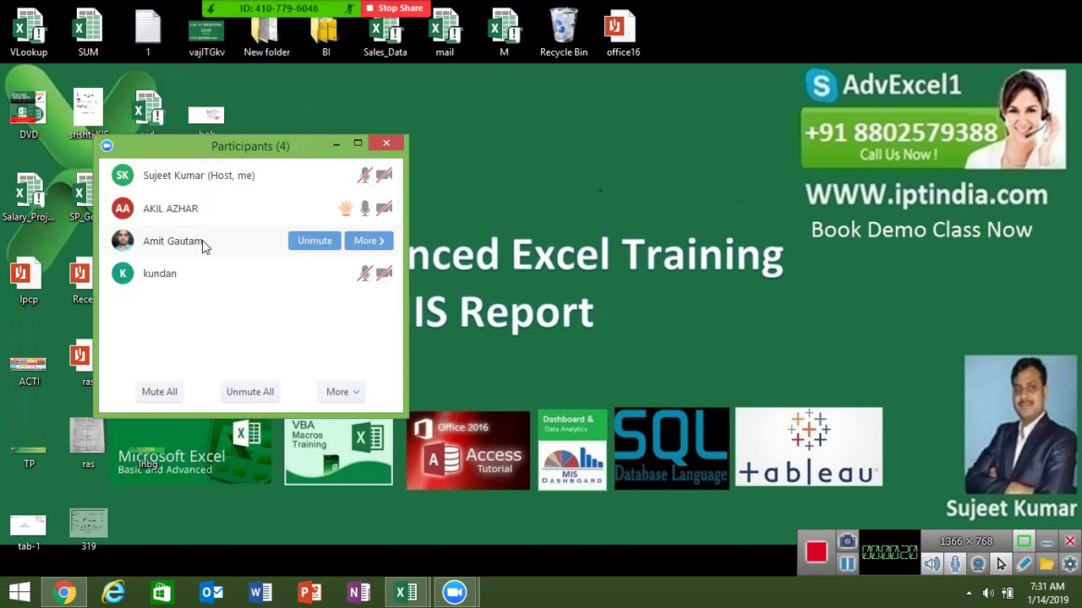
{"action": "mouse_move", "coordinate": [194, 273]}
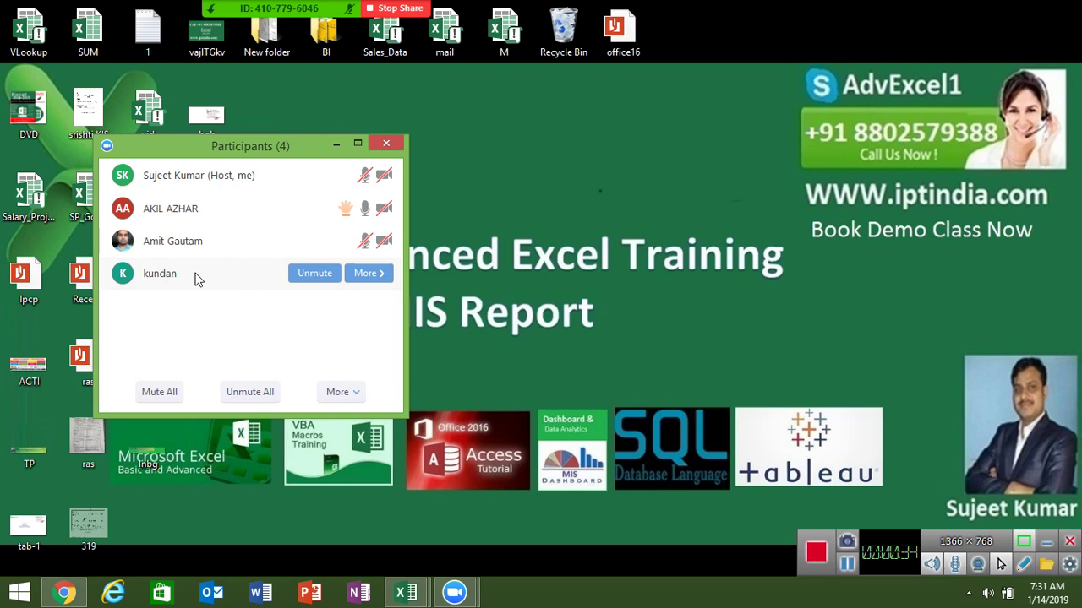
- Unmute the host's microphone in Zoom
{"action": "left_click", "coordinate": [782, 101]}
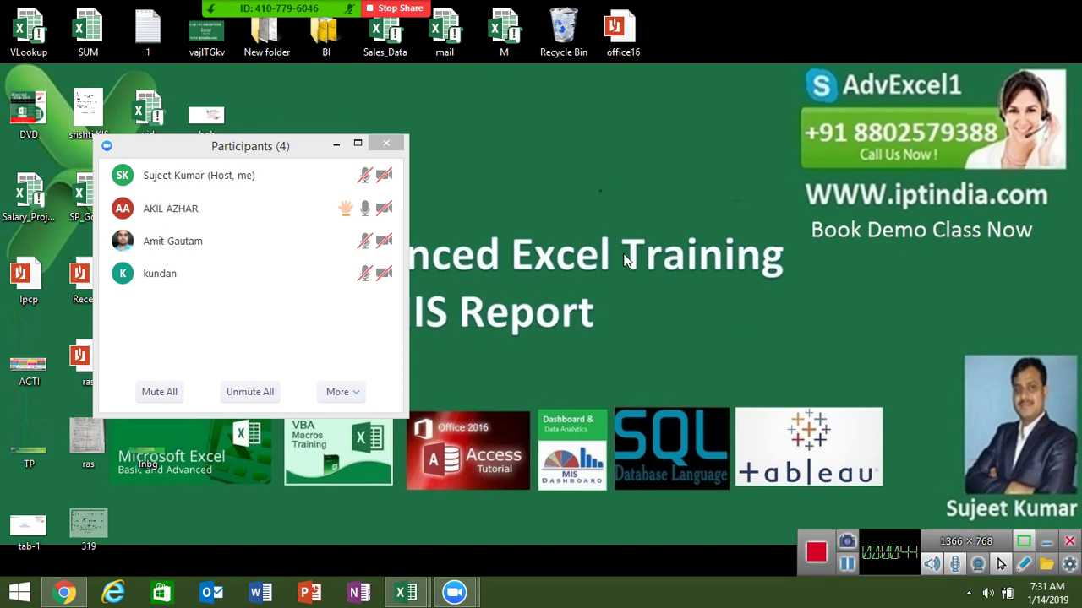
{"action": "left_click_drag", "start_coordinate": [804, 182], "coordinate": [1046, 248]}
{"action": "mouse_move", "coordinate": [58, 7]}
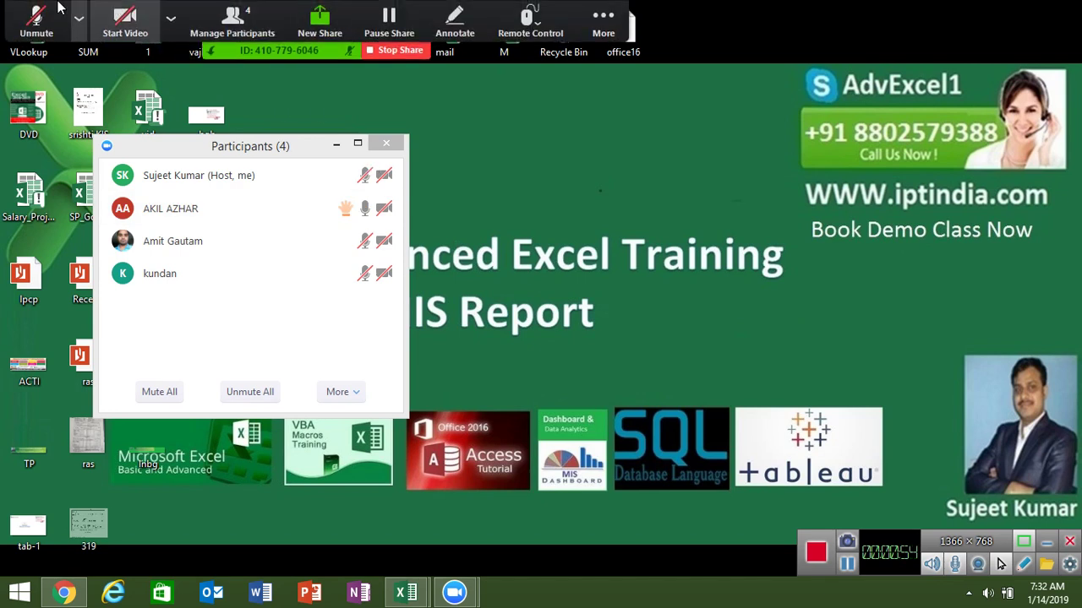
{"action": "left_click", "coordinate": [79, 17]}
{"action": "left_click", "coordinate": [46, 33]}
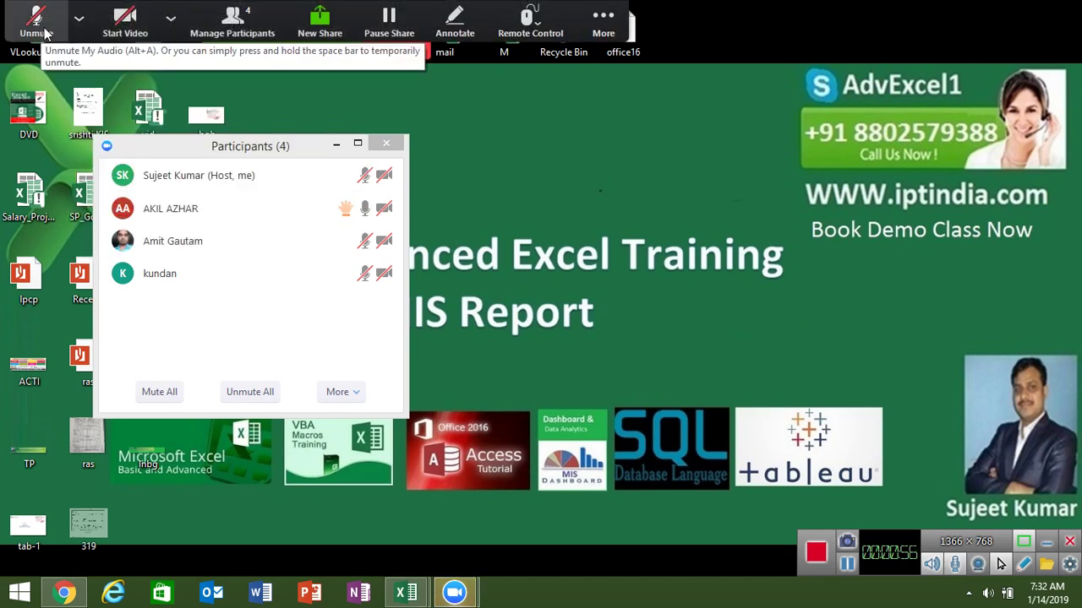
{"action": "left_click", "coordinate": [37, 25]}
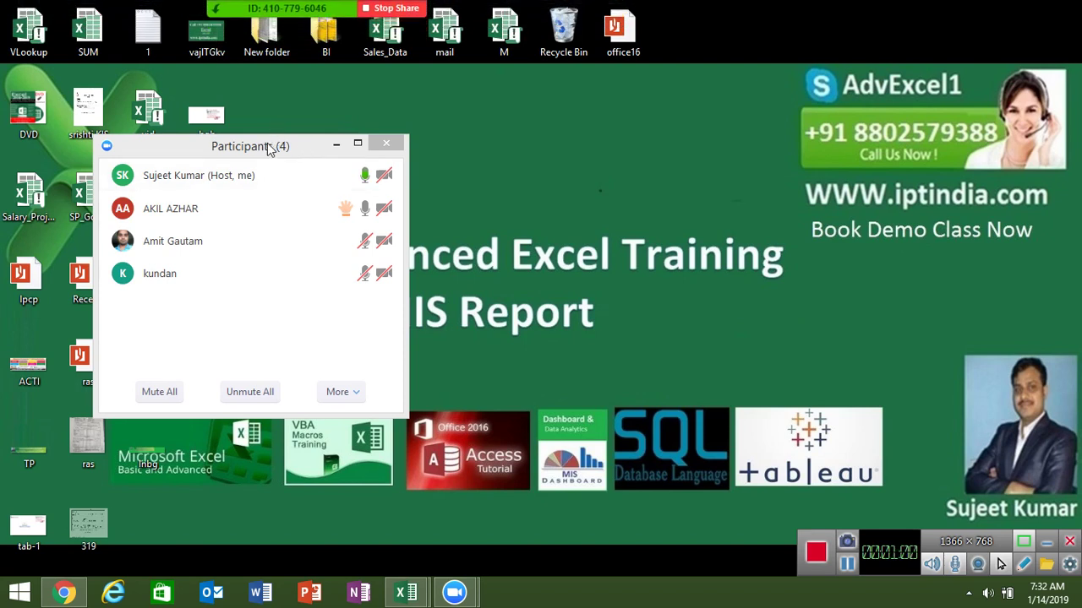
- Browse each participant's extra options, then close the Participants panel
{"action": "mouse_move", "coordinate": [254, 208]}
{"action": "left_click", "coordinate": [378, 217]}
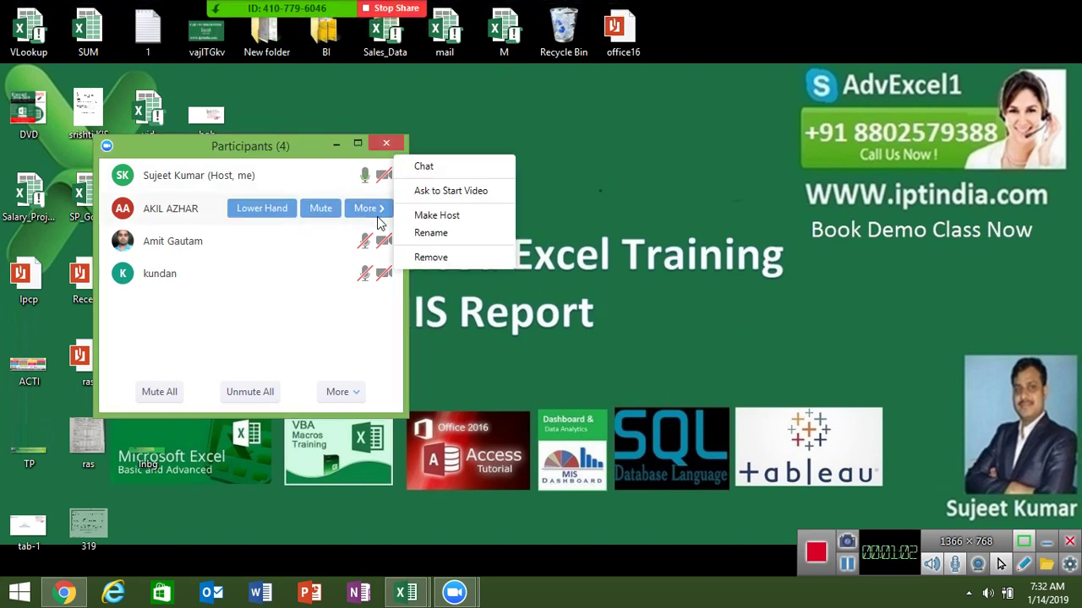
{"action": "left_click", "coordinate": [378, 248]}
{"action": "left_click", "coordinate": [378, 248]}
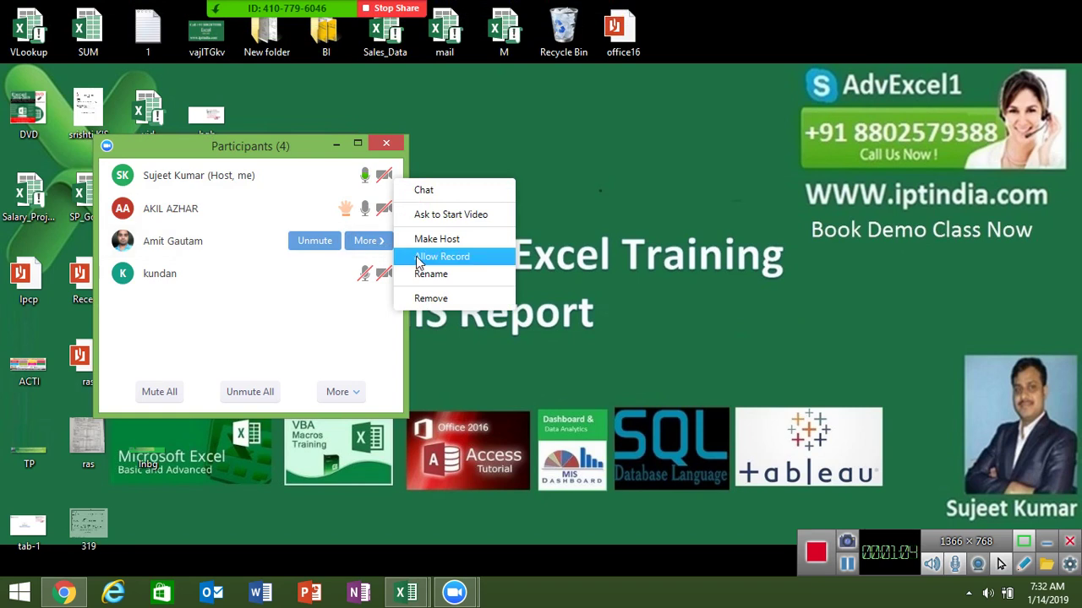
{"action": "left_click", "coordinate": [375, 273]}
{"action": "left_click", "coordinate": [376, 273]}
{"action": "left_click", "coordinate": [420, 290]}
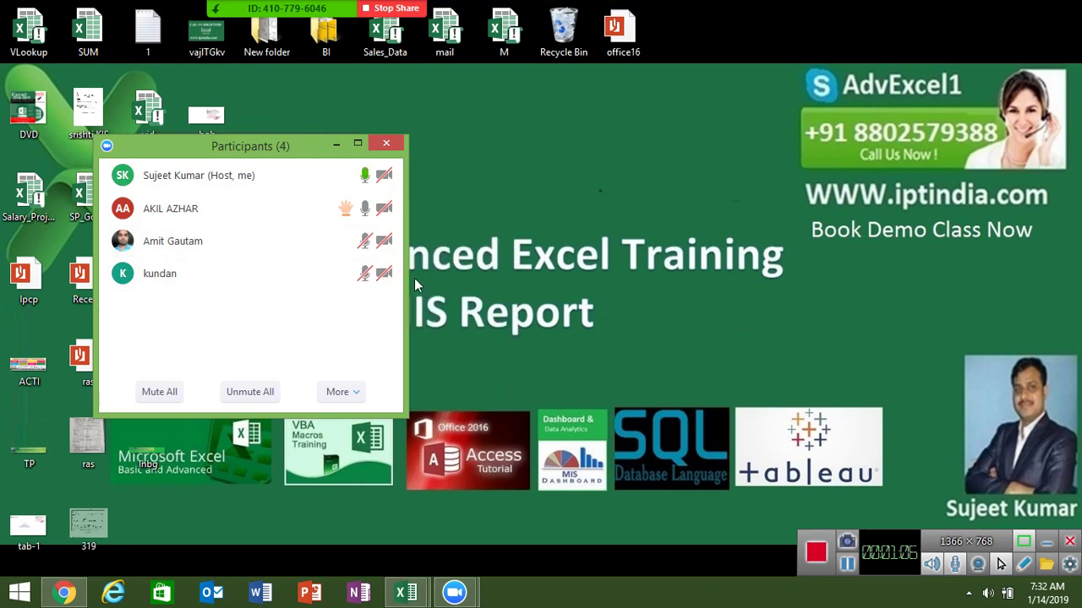
{"action": "left_click", "coordinate": [385, 145]}
- Briefly mute and unmute the microphone, then start recording the meeting
{"action": "mouse_move", "coordinate": [37, 21]}
{"action": "left_click", "coordinate": [78, 25]}
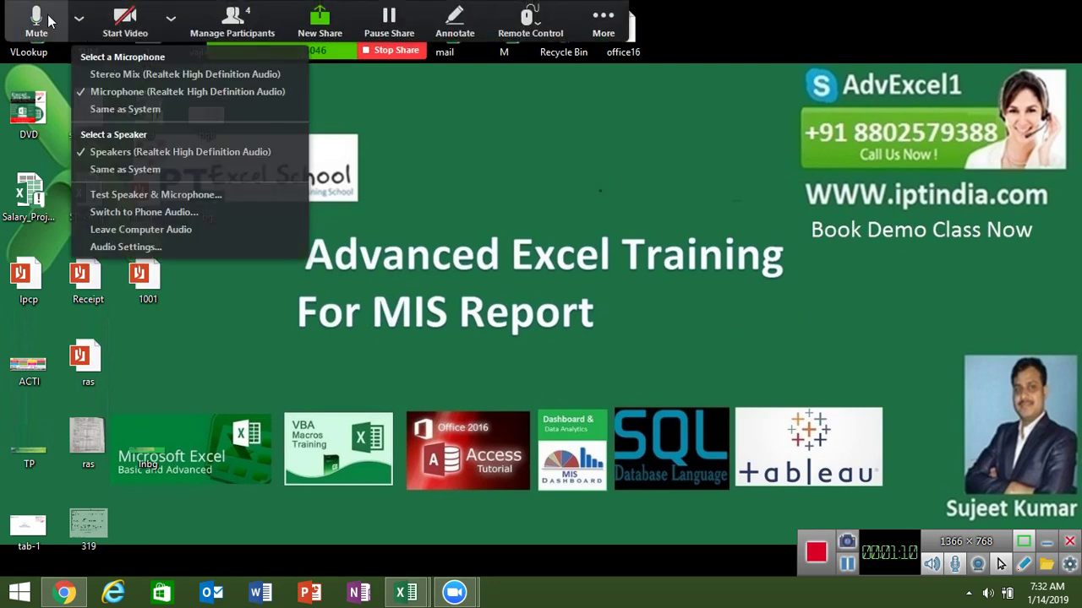
{"action": "left_click", "coordinate": [38, 23]}
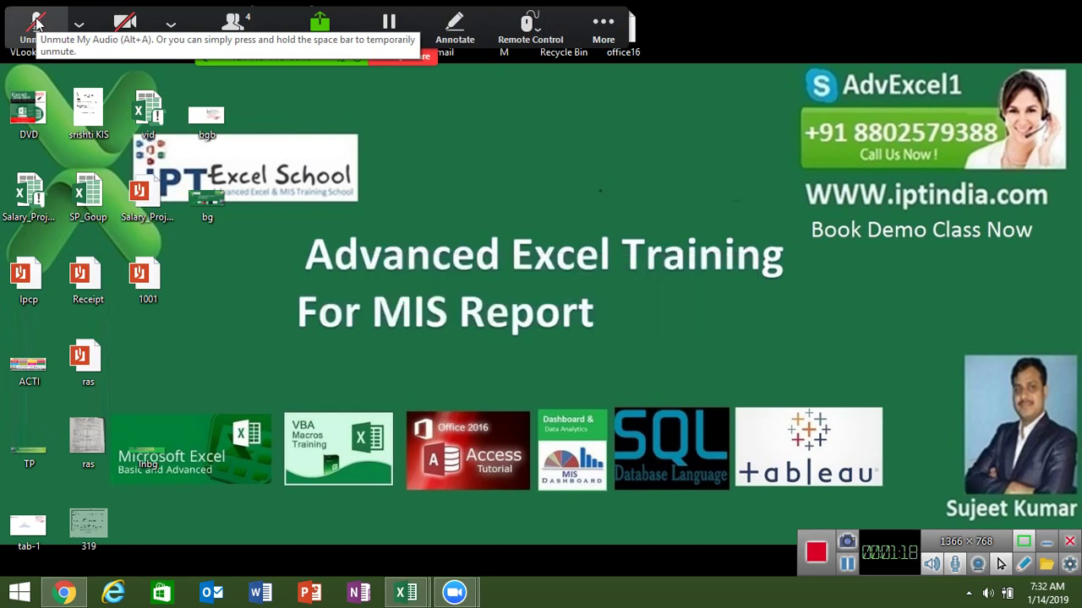
{"action": "left_click", "coordinate": [36, 23]}
{"action": "left_click", "coordinate": [600, 24]}
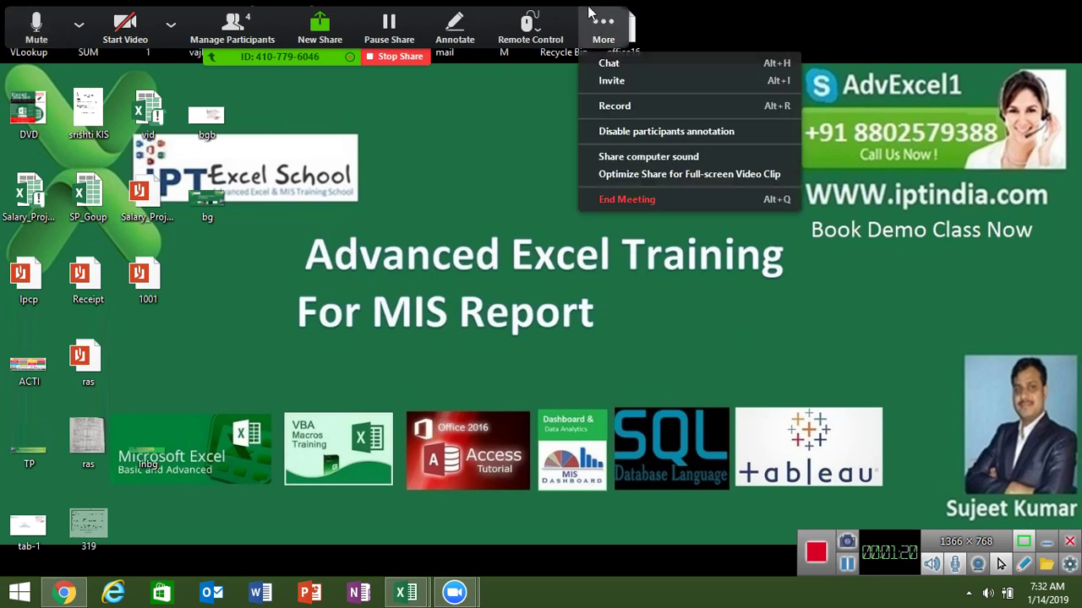
{"action": "left_click", "coordinate": [628, 106]}
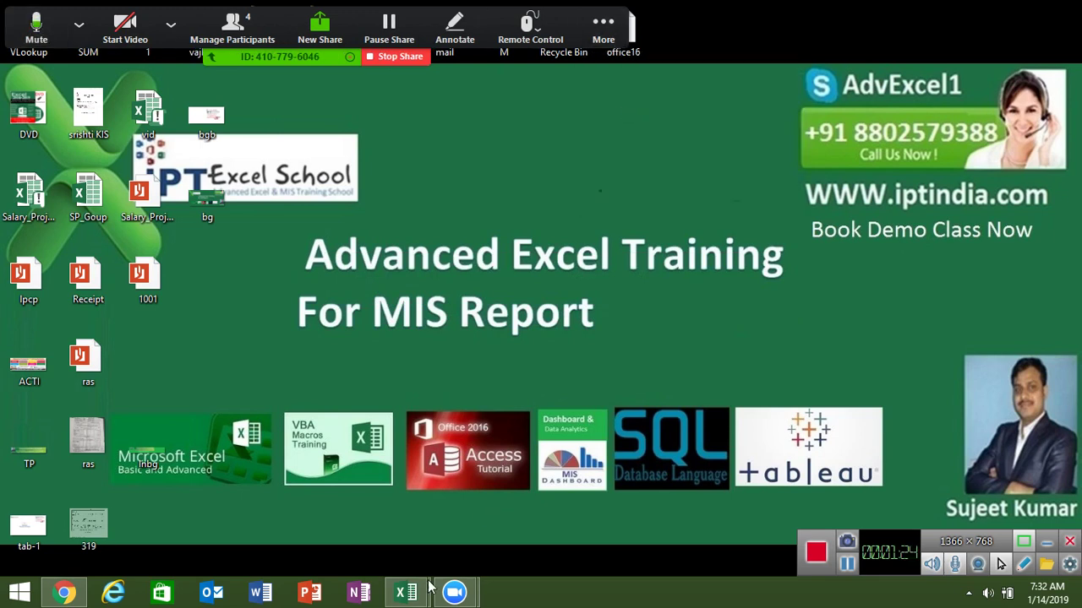
- Bring Excel to the front on the Exm-1 sheet and check the 800 in E2
{"action": "mouse_move", "coordinate": [405, 592]}
{"action": "left_click", "coordinate": [457, 549]}
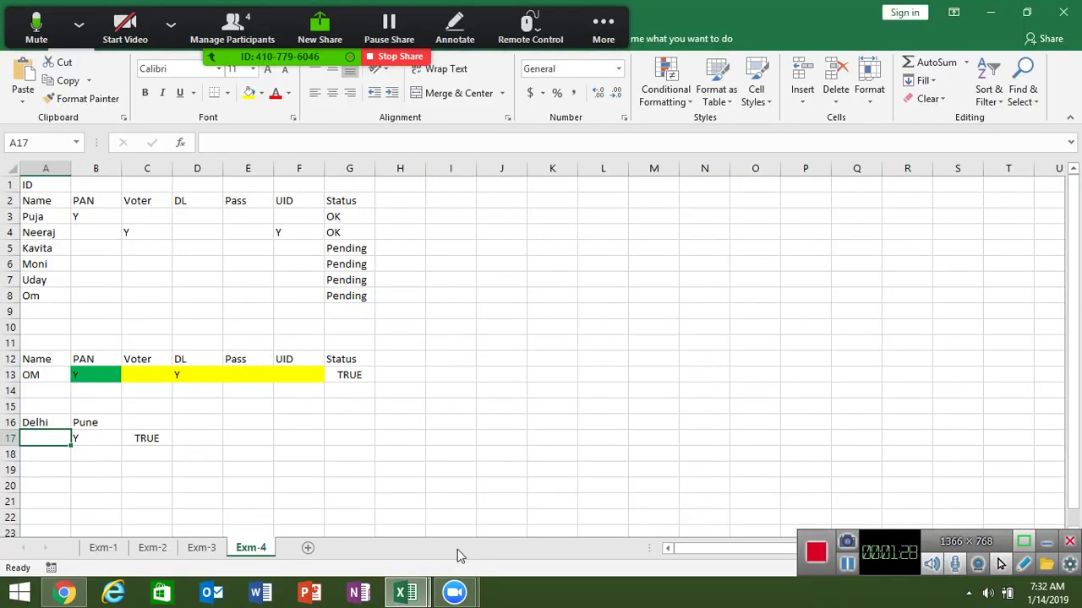
{"action": "left_click", "coordinate": [105, 548]}
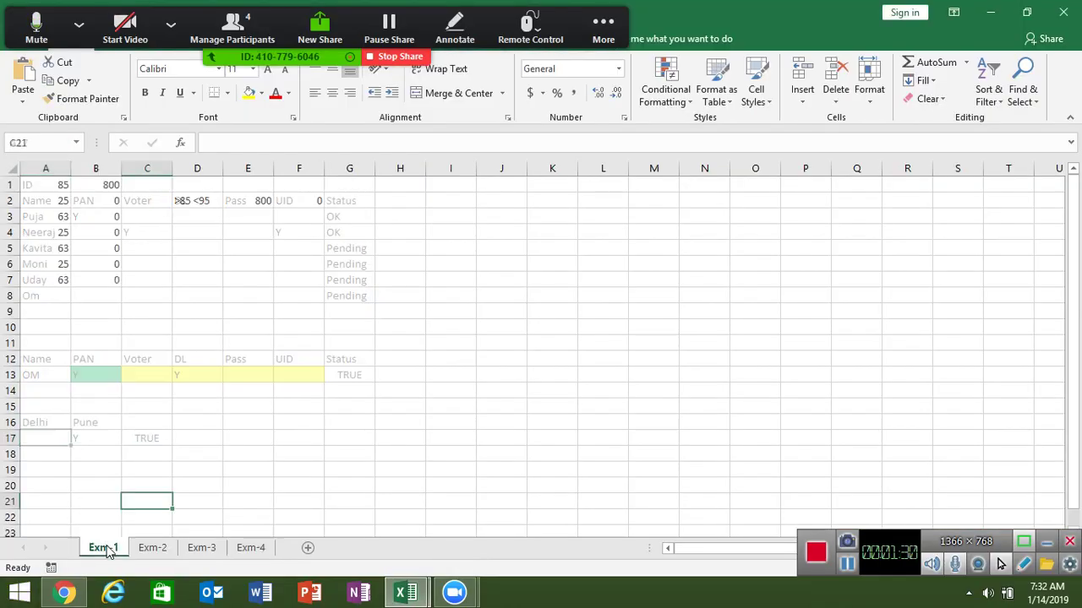
{"action": "left_click", "coordinate": [152, 548]}
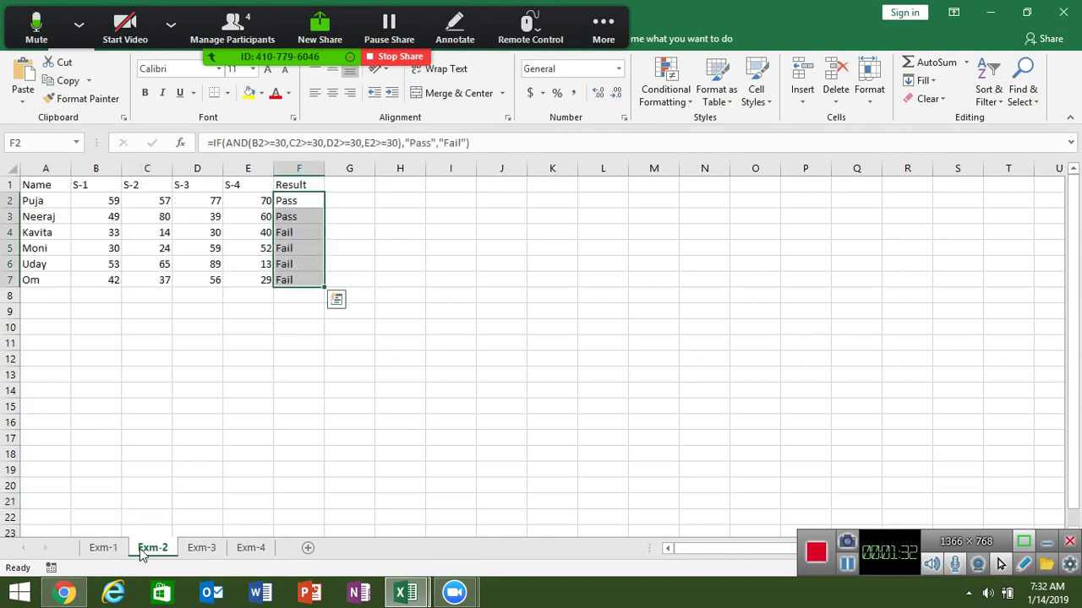
{"action": "left_click", "coordinate": [105, 548]}
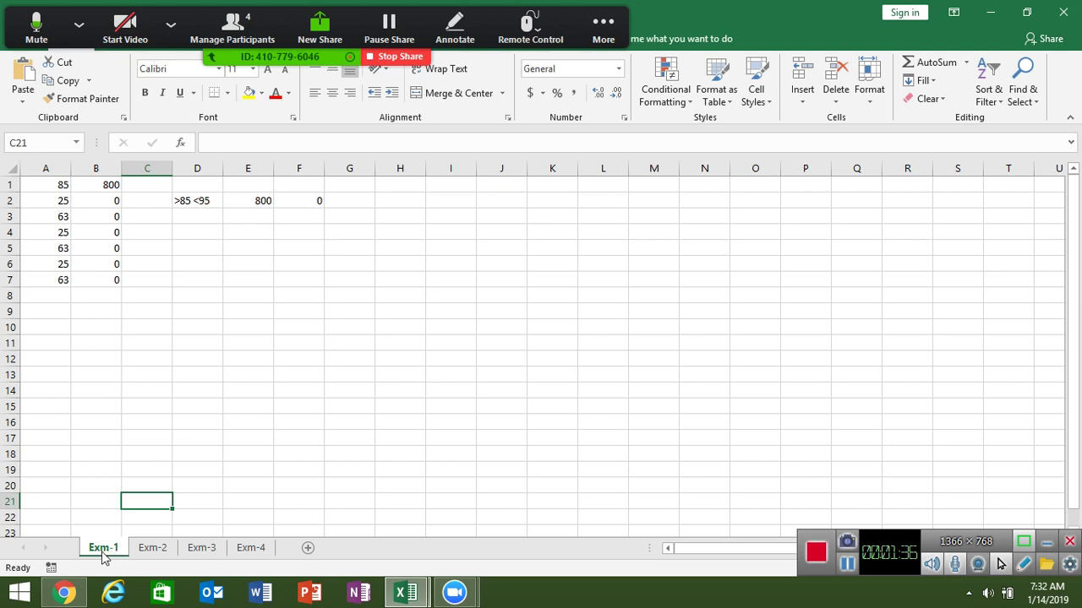
{"action": "left_click", "coordinate": [257, 198]}
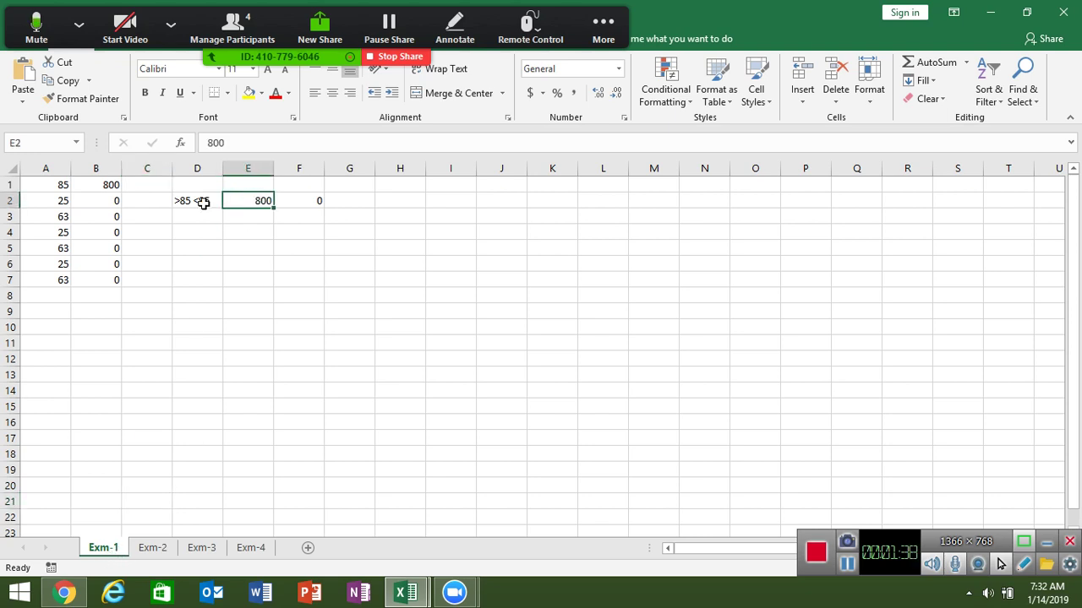
- Inspect B1's IF formula, fill it down to B7, then clear B1:B7
{"action": "double_click", "coordinate": [107, 183]}
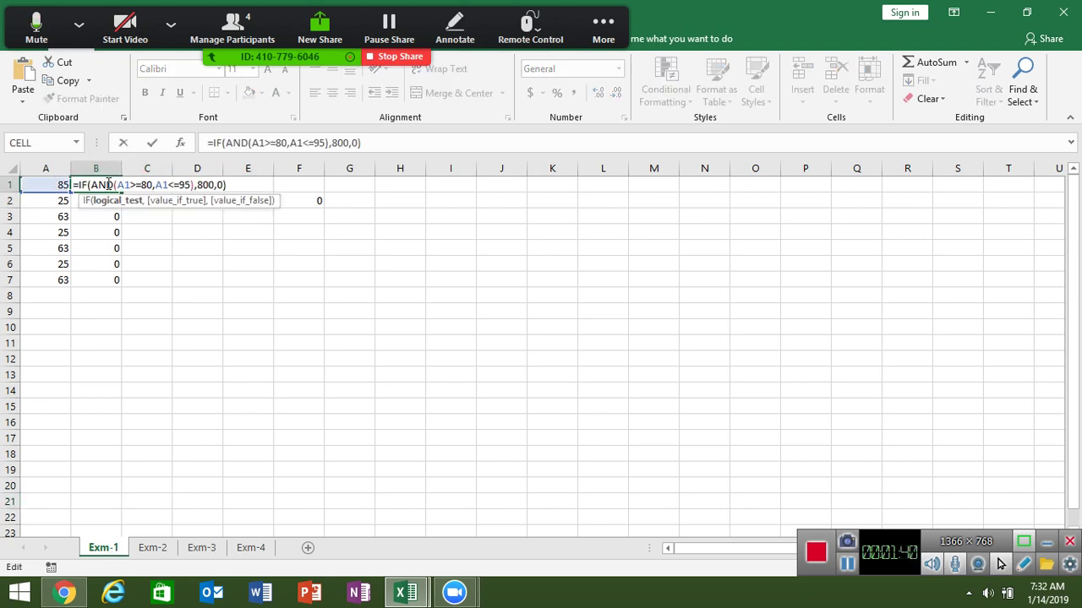
{"action": "key", "text": "Escape"}
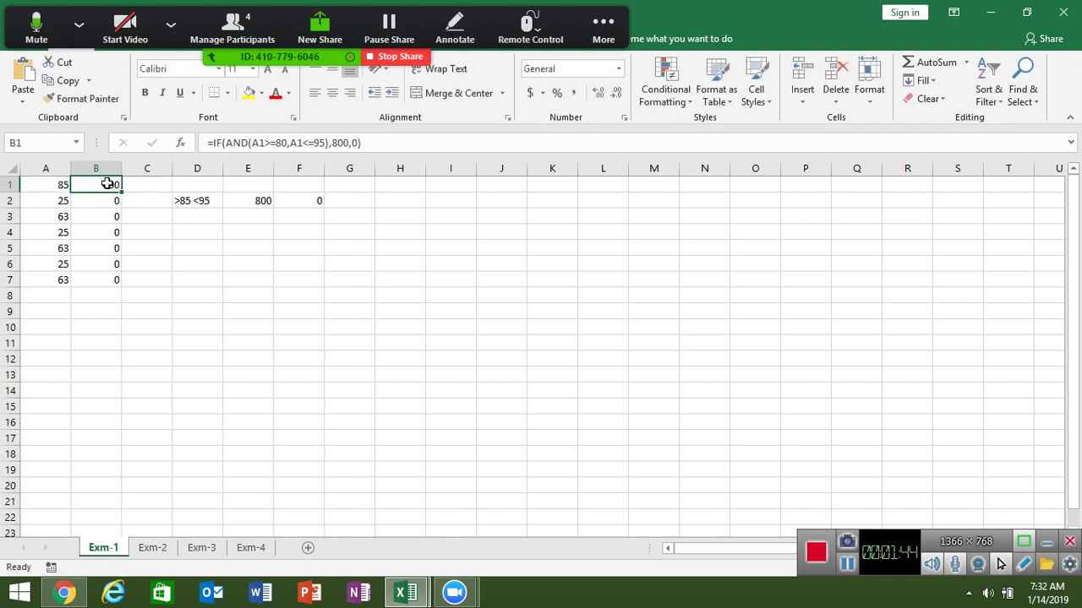
{"action": "double_click", "coordinate": [122, 192]}
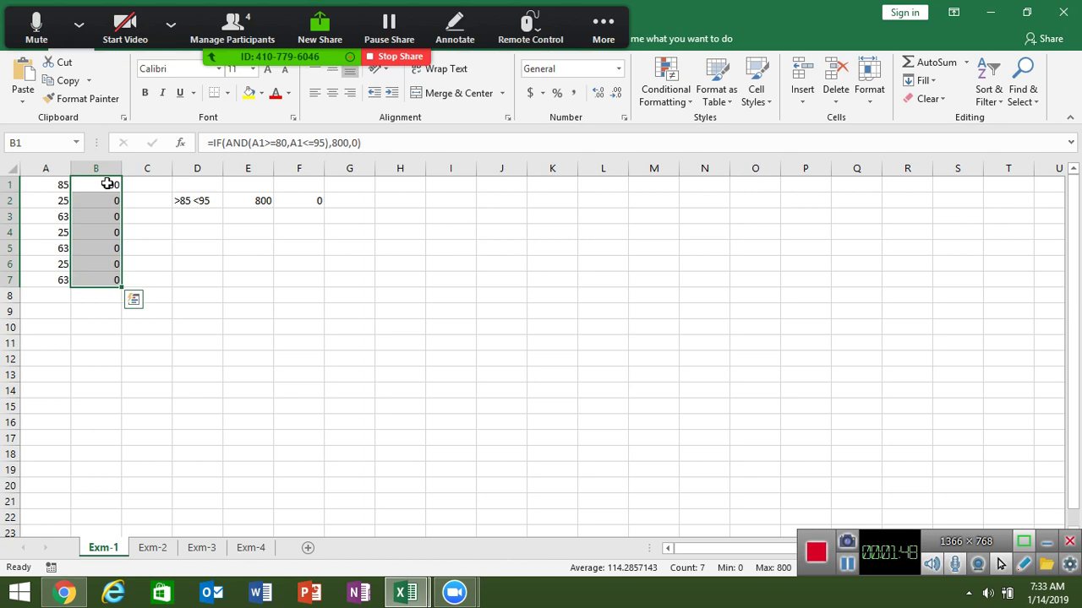
{"action": "key", "text": "Delete"}
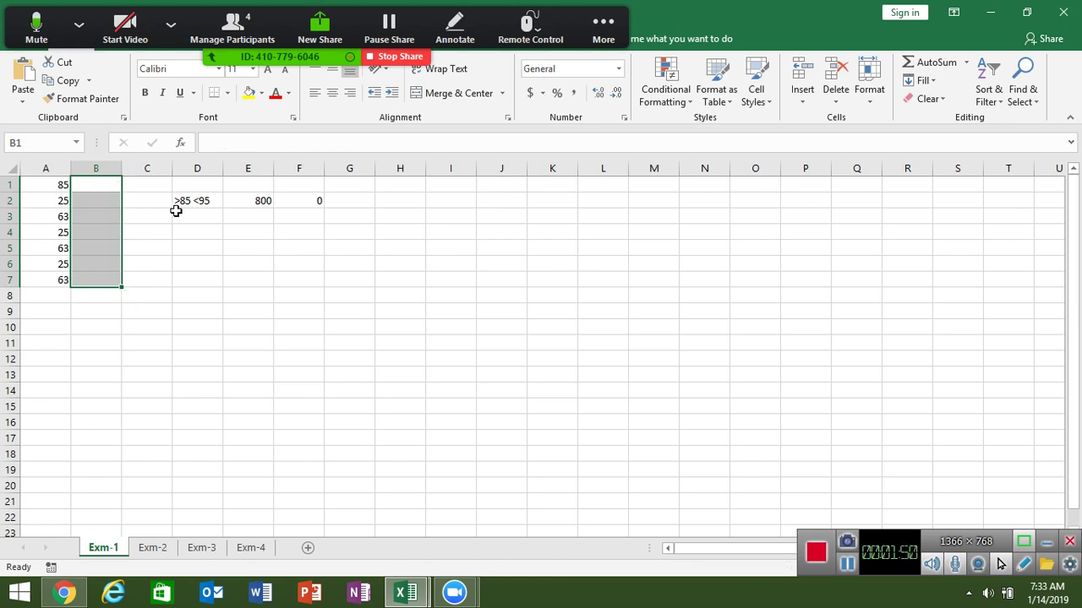
- Review the D2:E2 notes and begin B1's formula as =IF(AND(A1>=85,
{"action": "left_click", "coordinate": [191, 206]}
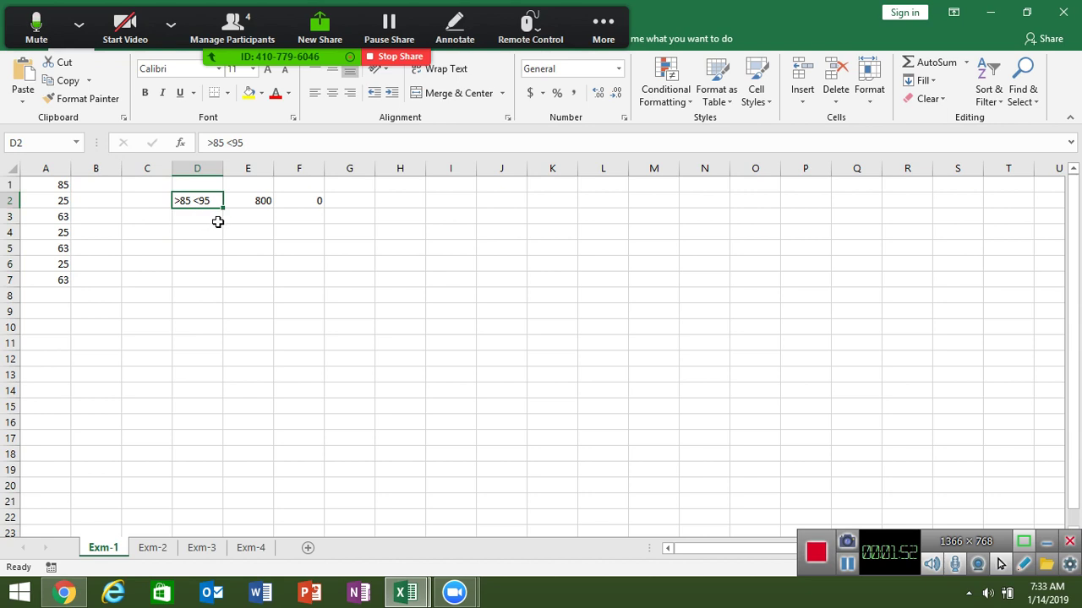
{"action": "left_click", "coordinate": [244, 202]}
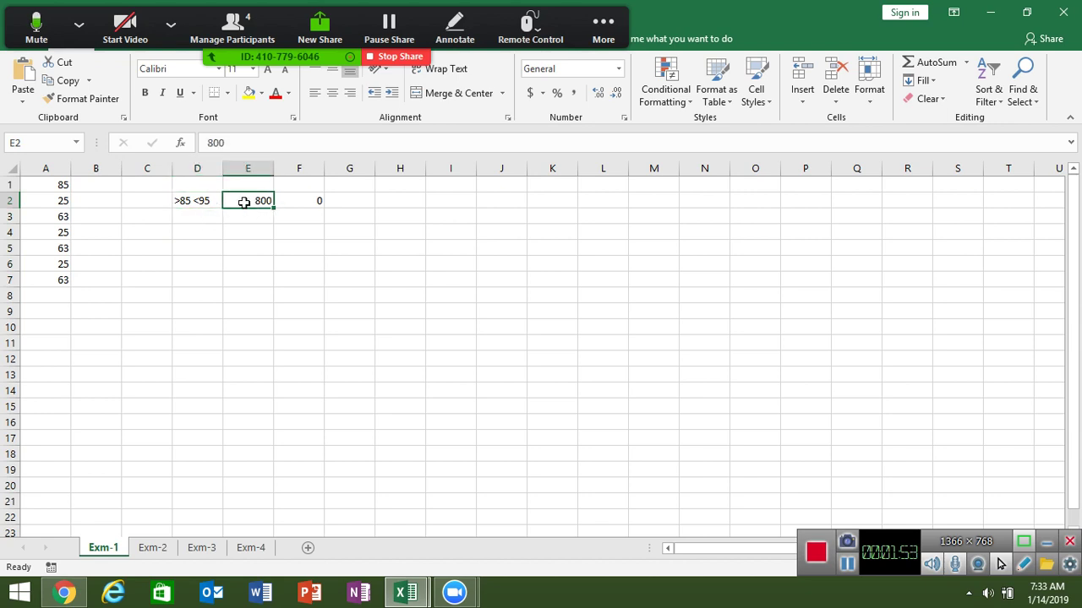
{"action": "left_click", "coordinate": [105, 188]}
{"action": "type", "text": "=i"}
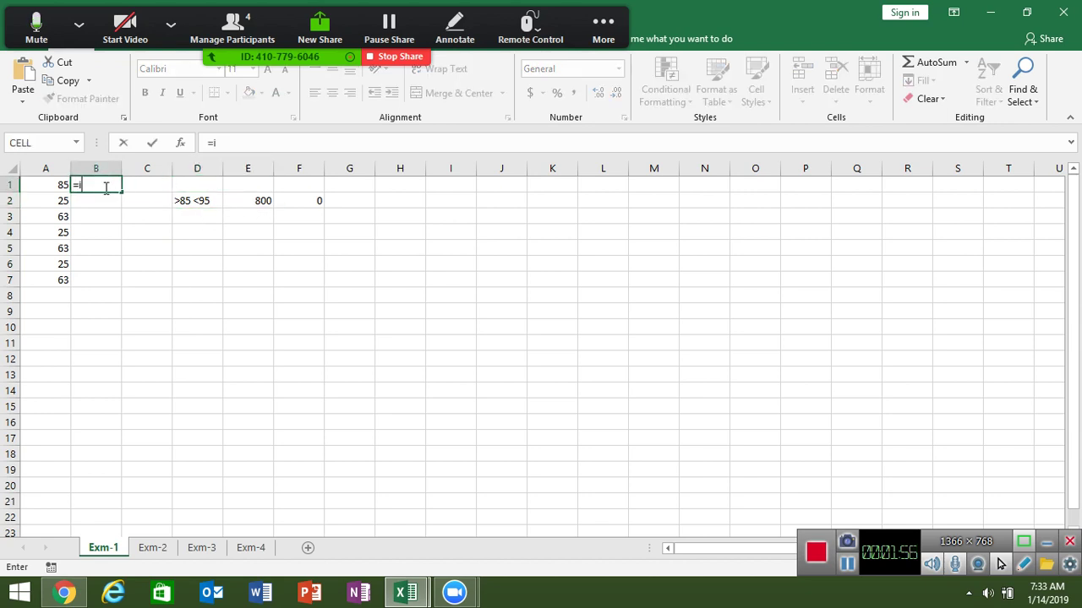
{"action": "type", "text": "f"}
{"action": "key", "text": "Tab"}
{"action": "type", "text": "a"}
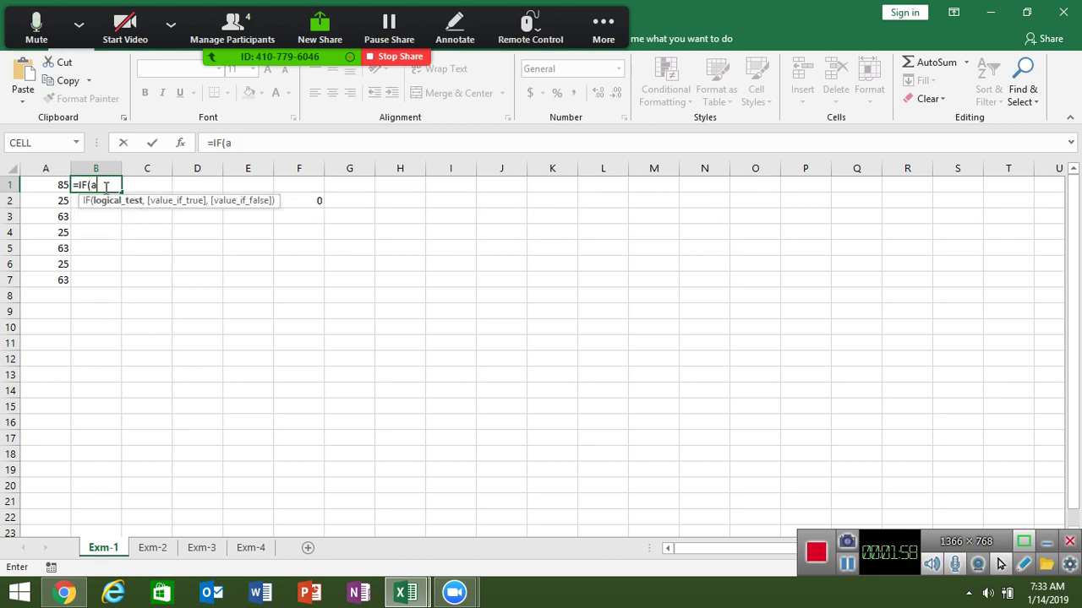
{"action": "type", "text": "nd"}
{"action": "key", "text": "Tab"}
{"action": "left_click", "coordinate": [59, 185]}
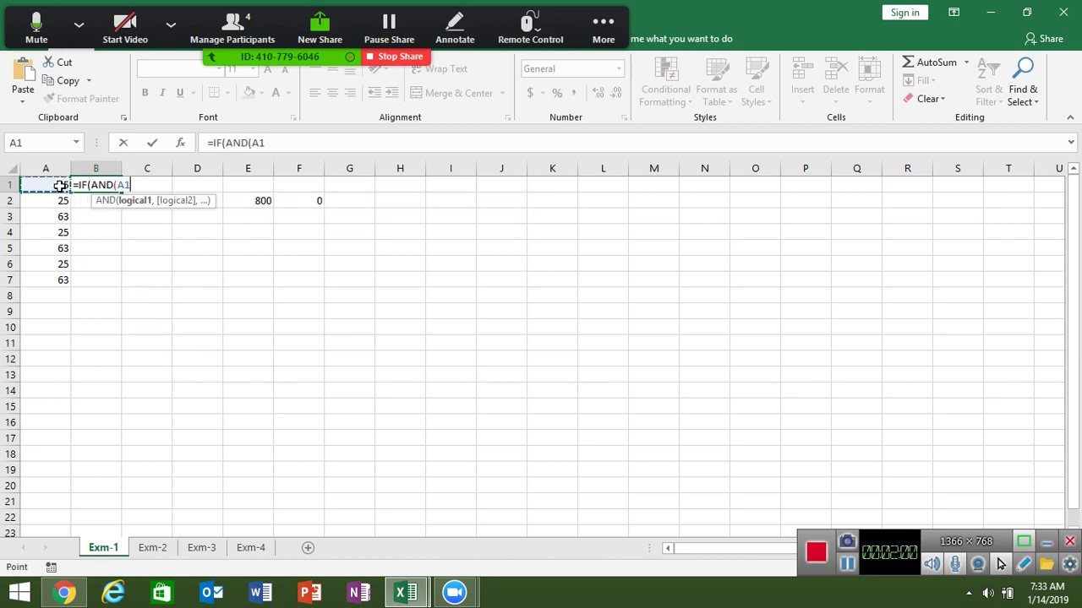
{"action": "type", "text": ">=8"}
{"action": "type", "text": "5,"}
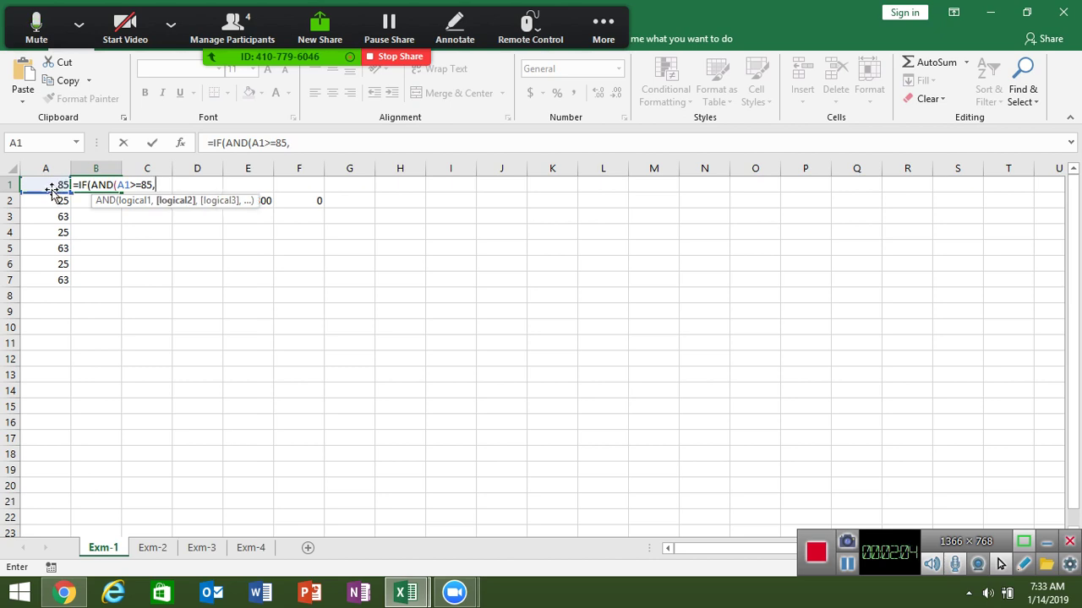
- Complete B1 as =IF(AND(A1>=85,A1<=95),800,0) and confirm it returns 800
{"action": "left_click", "coordinate": [51, 185]}
{"action": "type", "text": "<="}
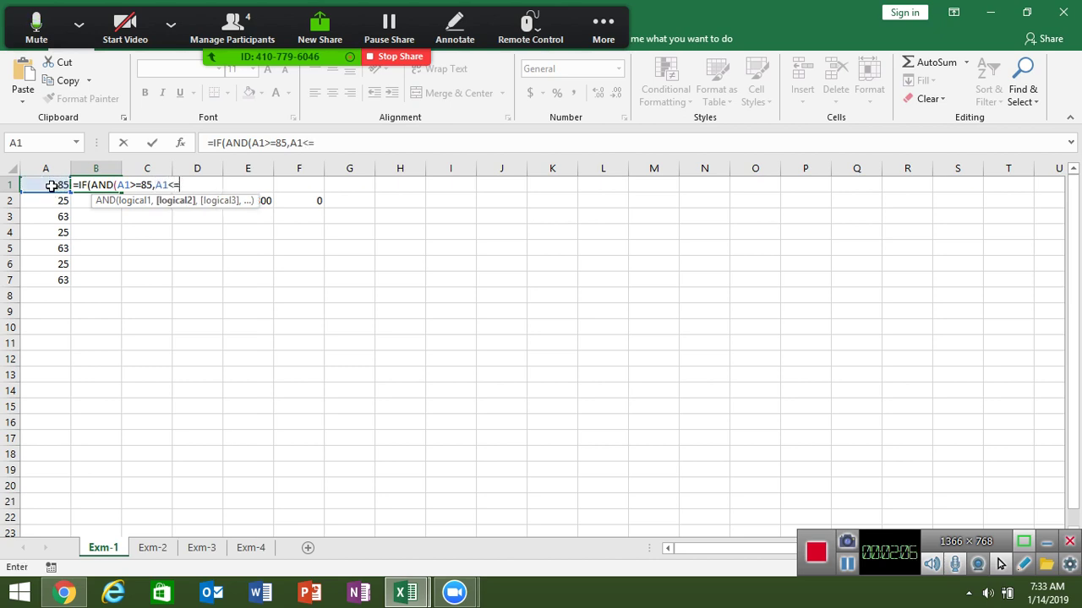
{"action": "type", "text": "85"}
{"action": "key", "text": "BackSpace"}
{"action": "key", "text": "BackSpace"}
{"action": "type", "text": "95"}
{"action": "type", "text": "),800"}
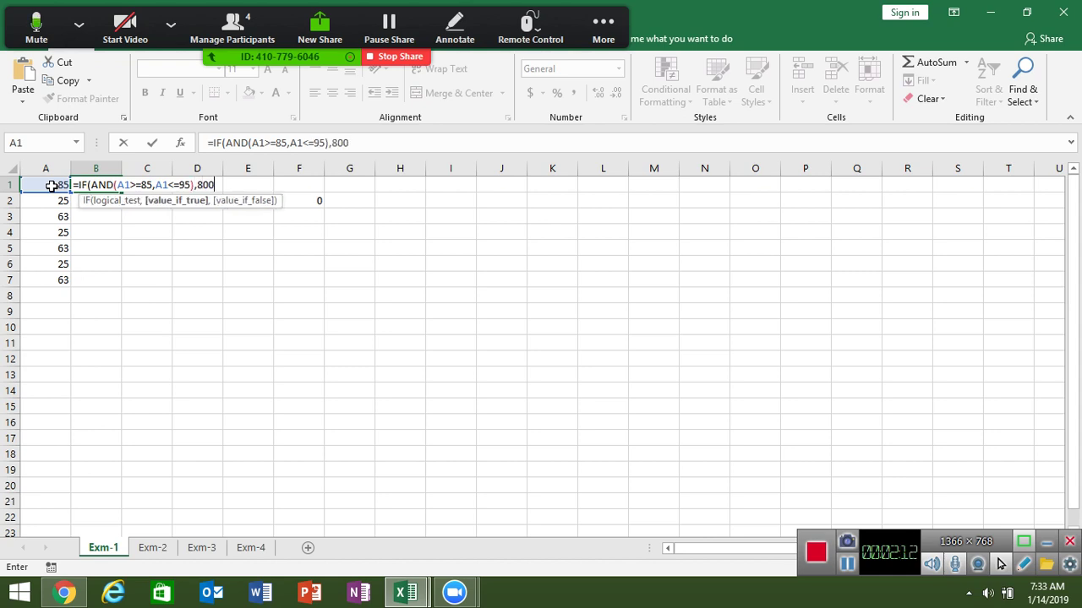
{"action": "type", "text": ",0)"}
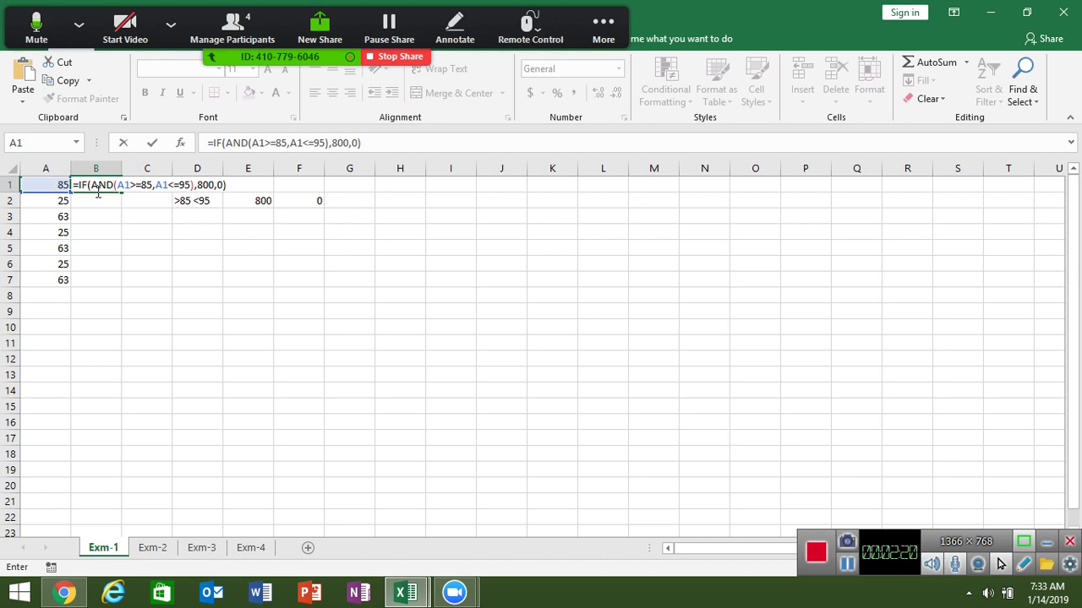
{"action": "key", "text": "Return"}
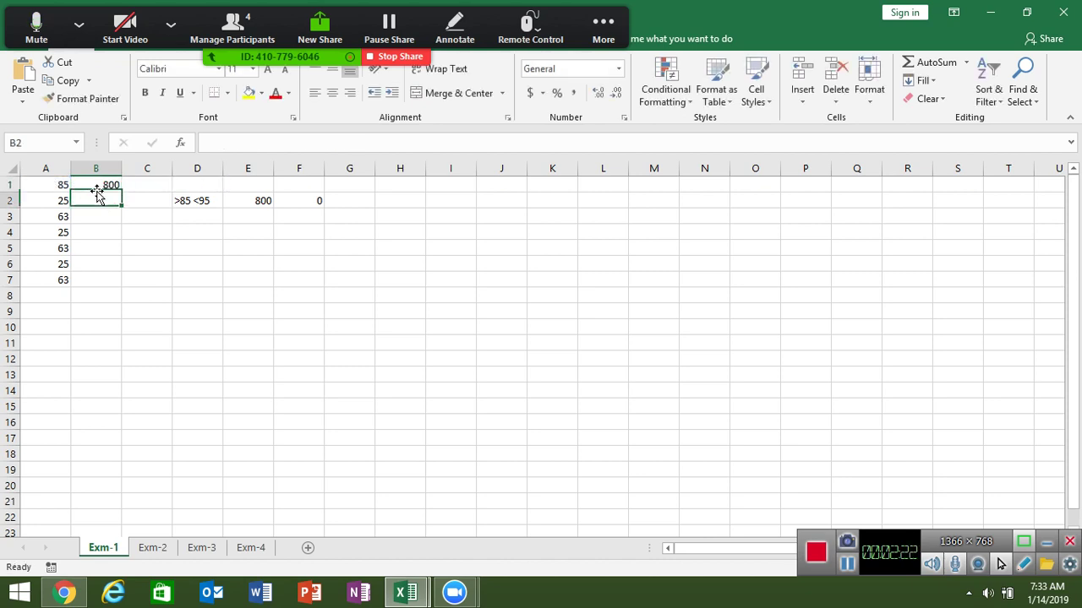
{"action": "left_click", "coordinate": [96, 187]}
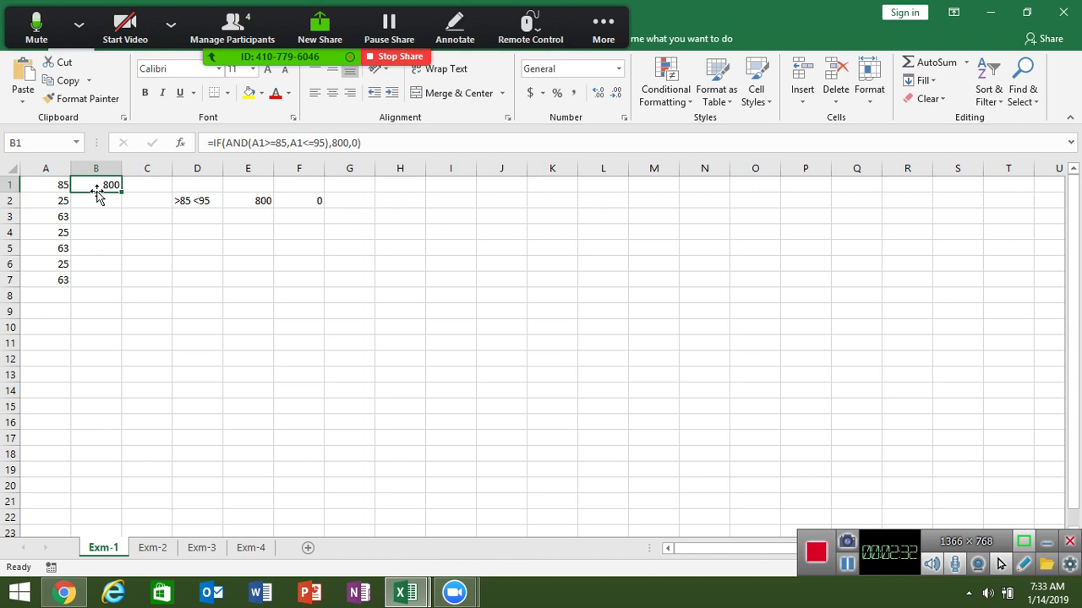
{"action": "key", "text": "Return"}
- Type the nested formula =IF(A2>=85,IF(A2>=95,800,0),0) into B2
{"action": "type", "text": "="}
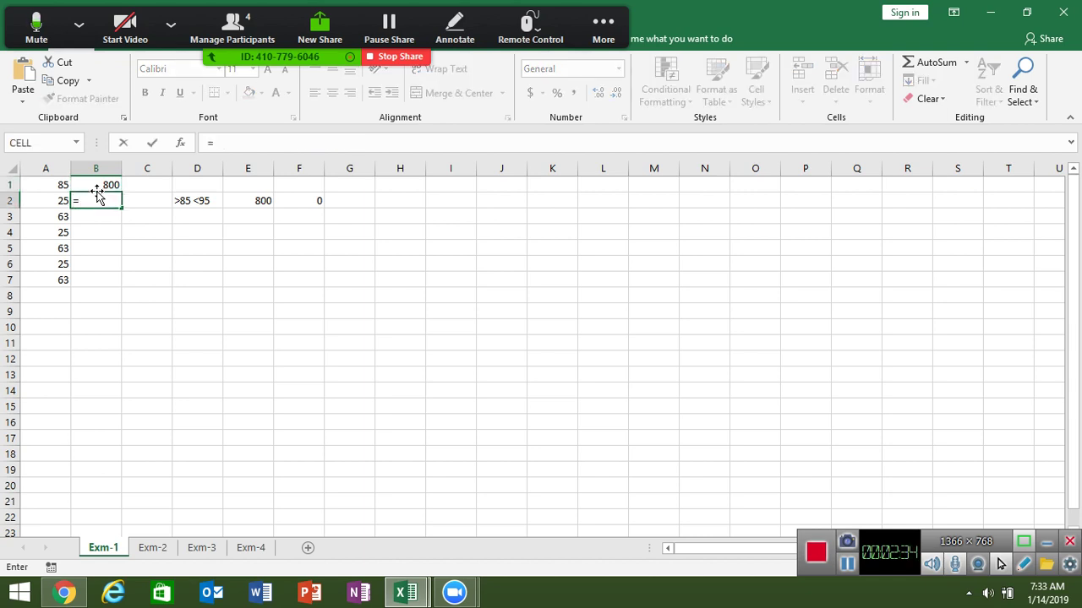
{"action": "type", "text": "IF("}
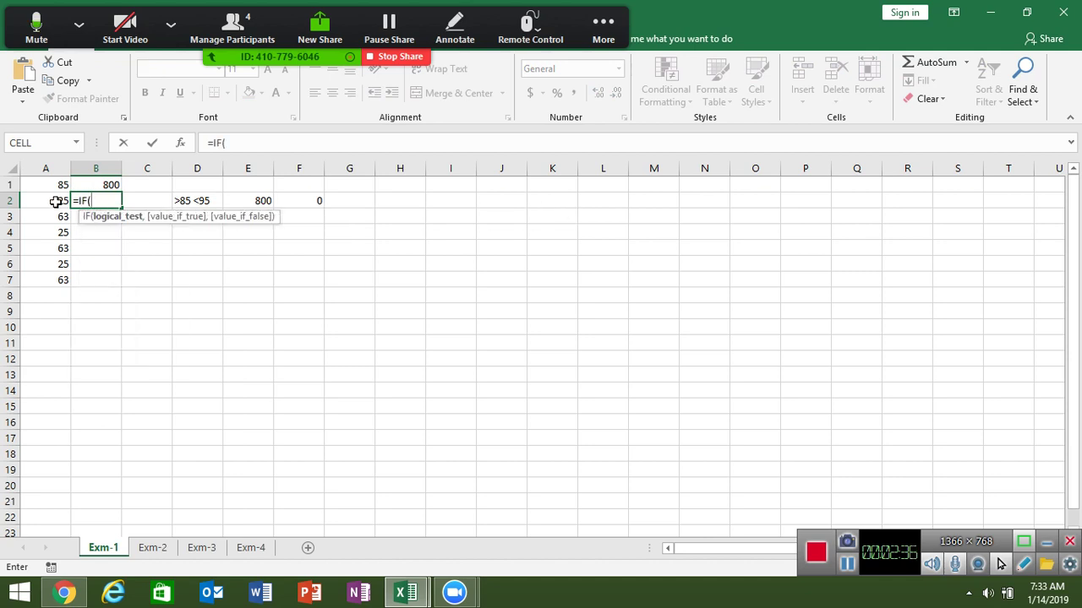
{"action": "left_click", "coordinate": [56, 201]}
{"action": "type", "text": ">="}
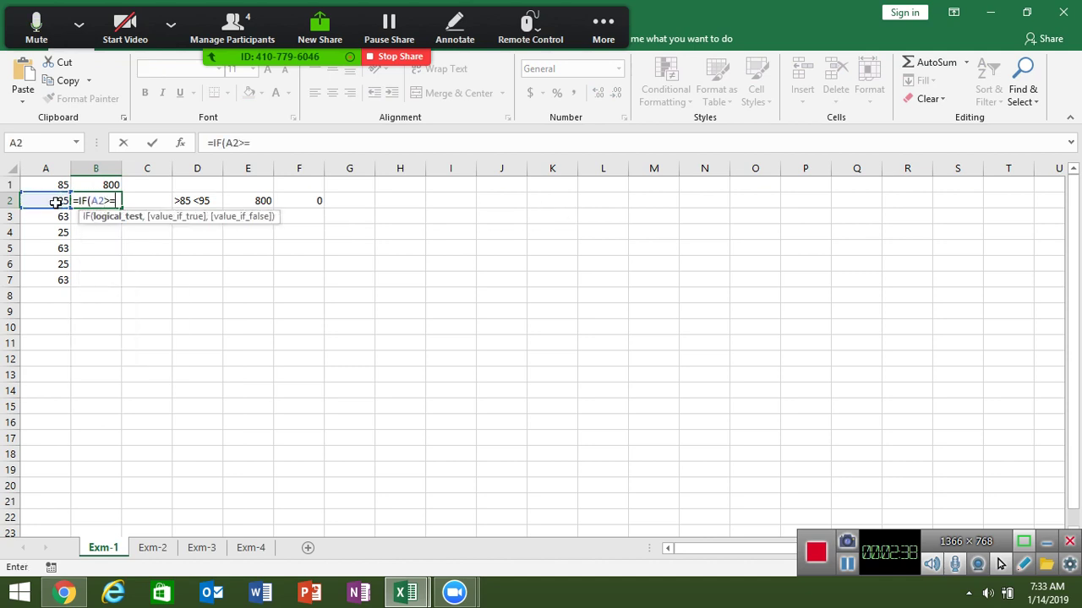
{"action": "type", "text": "85"}
{"action": "type", "text": ","}
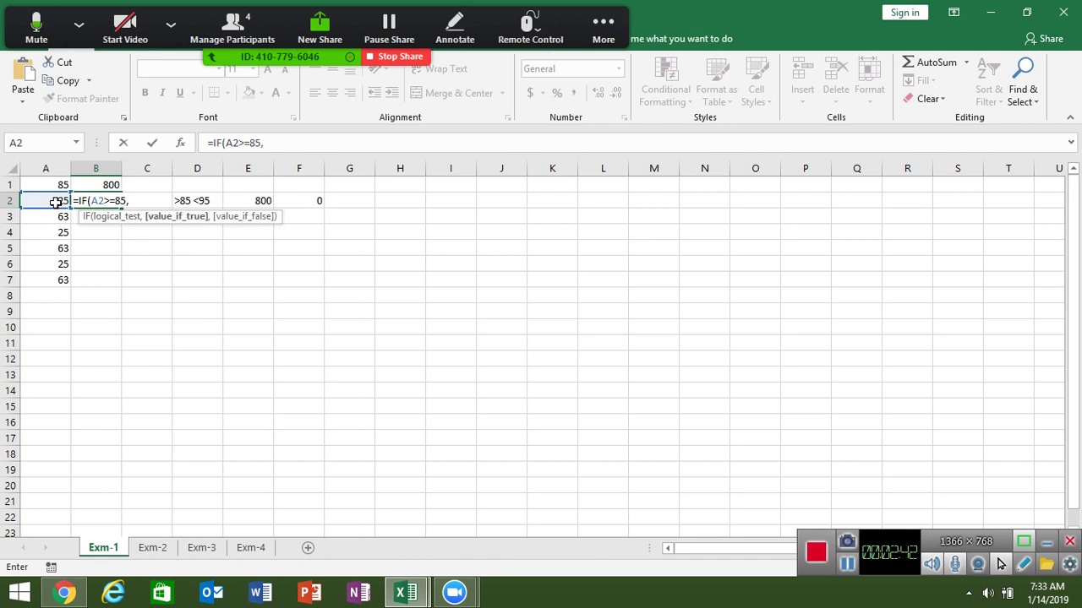
{"action": "type", "text": "IF("}
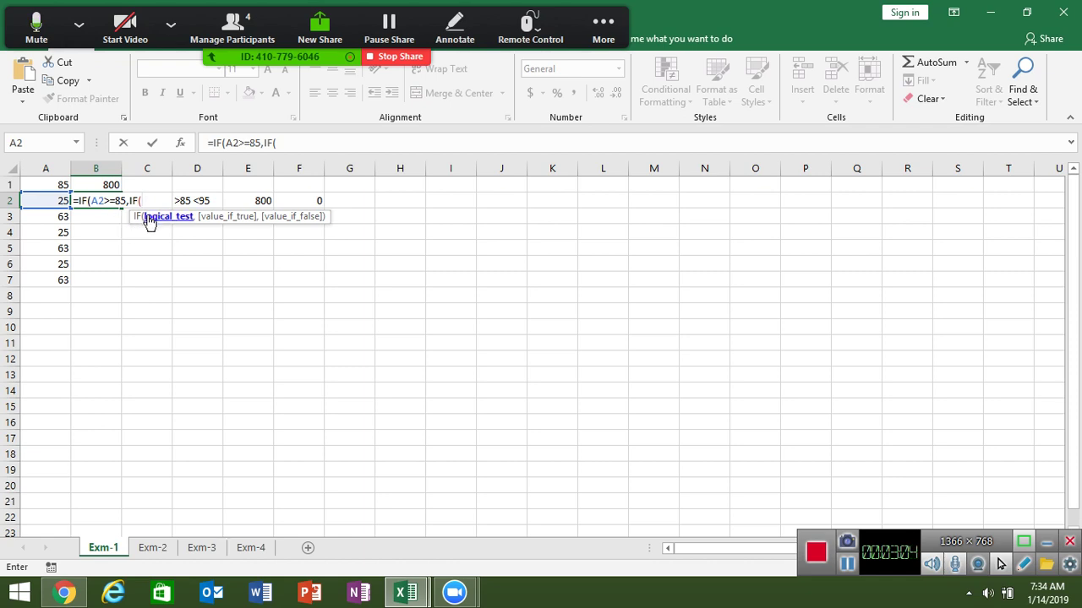
{"action": "left_click", "coordinate": [60, 198]}
{"action": "type", "text": ">="}
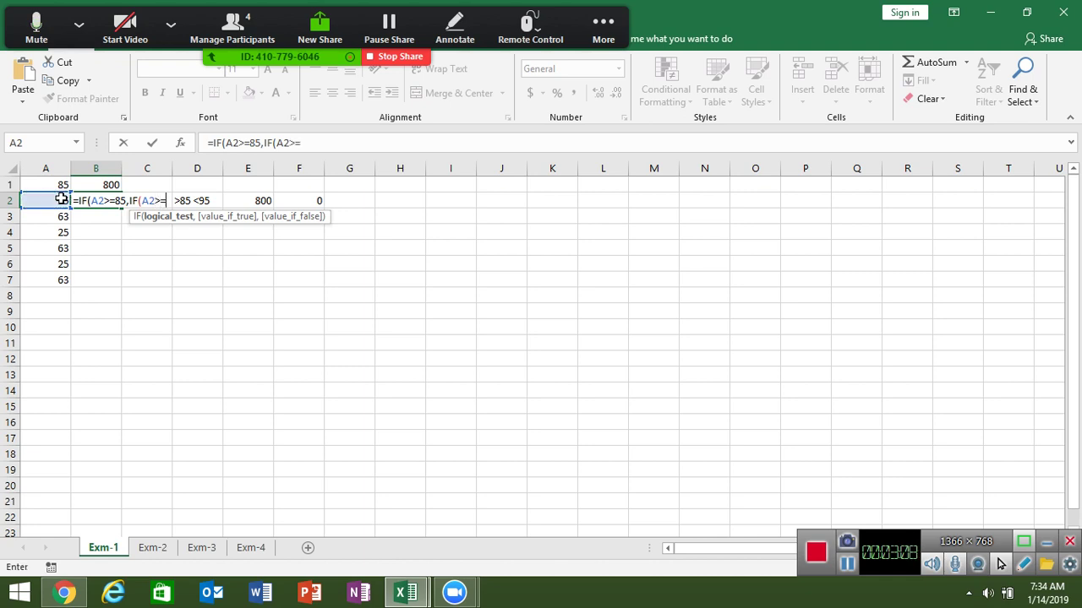
{"action": "type", "text": "95"}
{"action": "type", "text": ",800"}
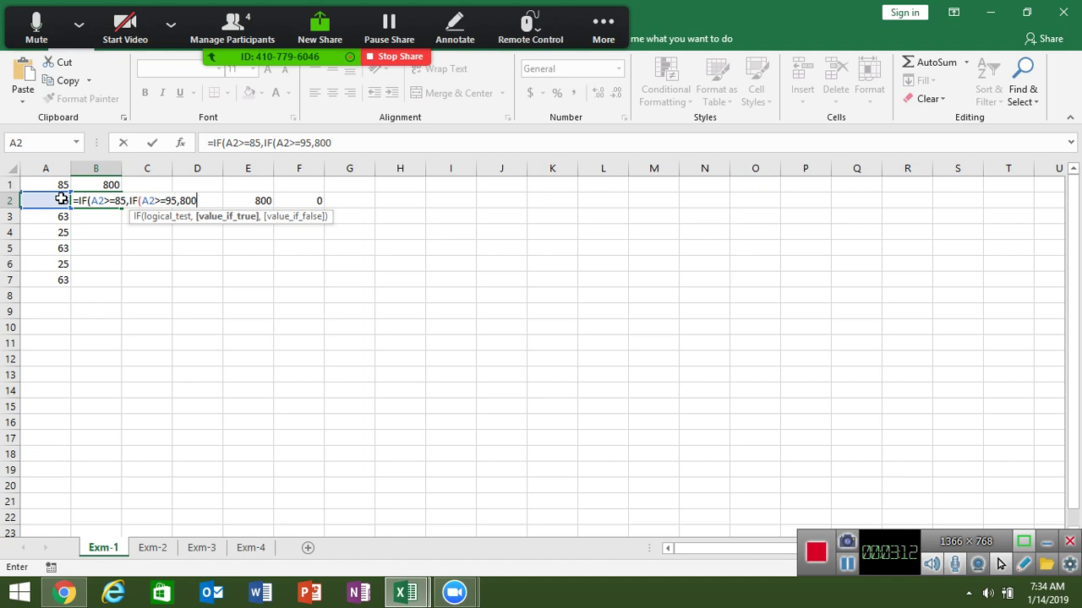
{"action": "type", "text": ","}
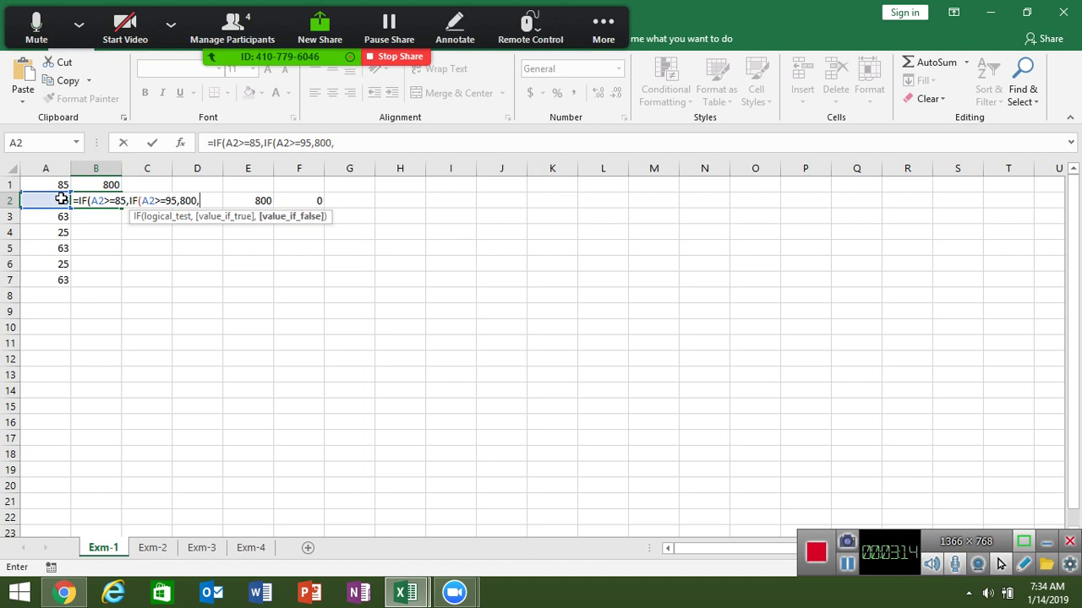
{"action": "type", "text": "0)"}
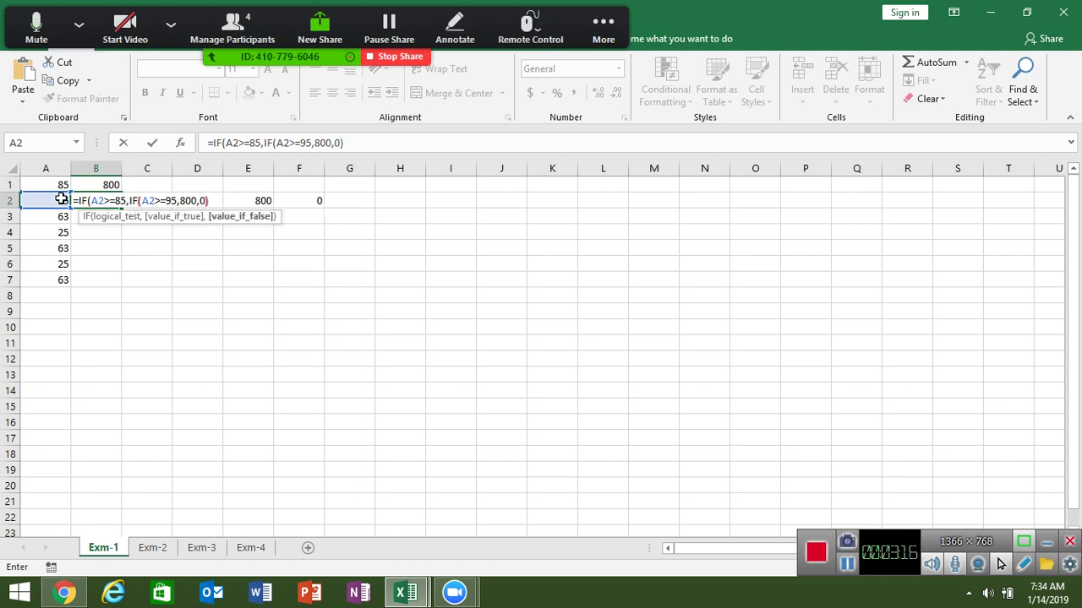
{"action": "type", "text": ",0"}
{"action": "type", "text": ")"}
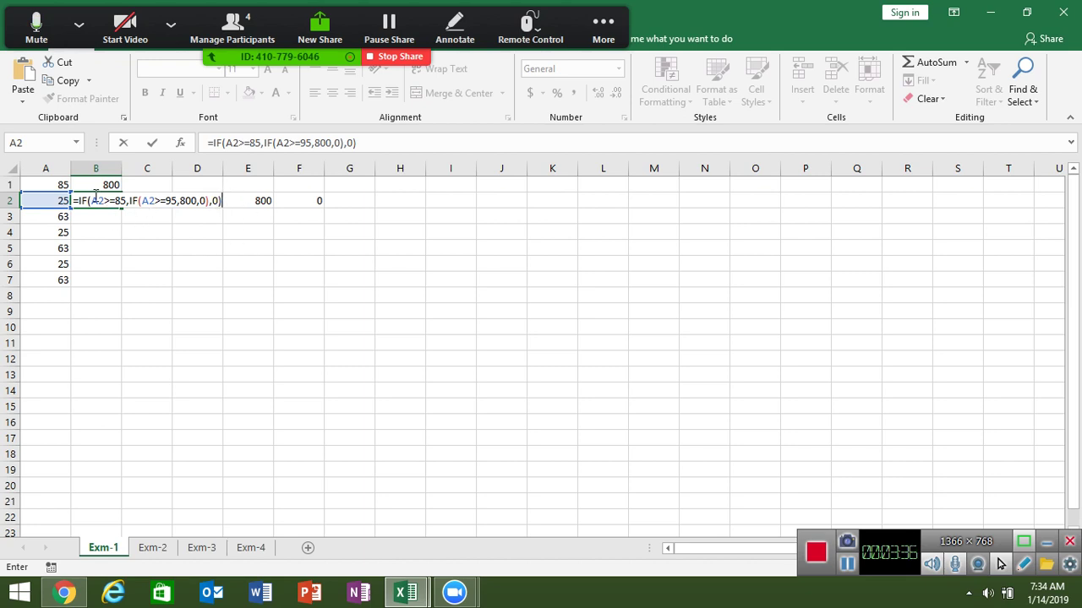
- Change the inner test to A2<=95 and commit B2, which returns 0
{"action": "left_click_drag", "start_coordinate": [129, 200], "coordinate": [208, 203]}
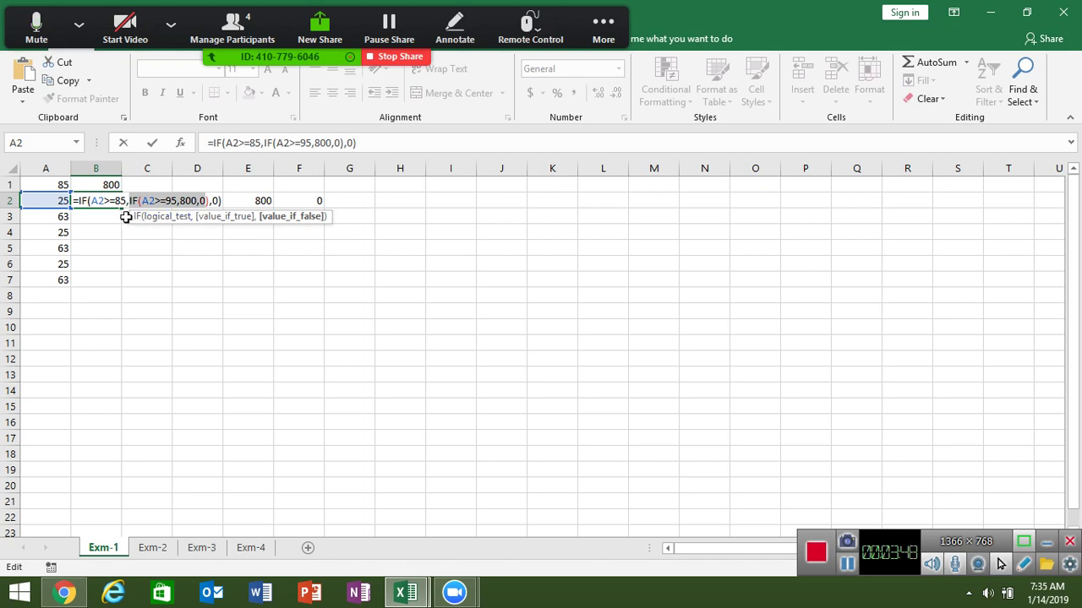
{"action": "left_click", "coordinate": [144, 201]}
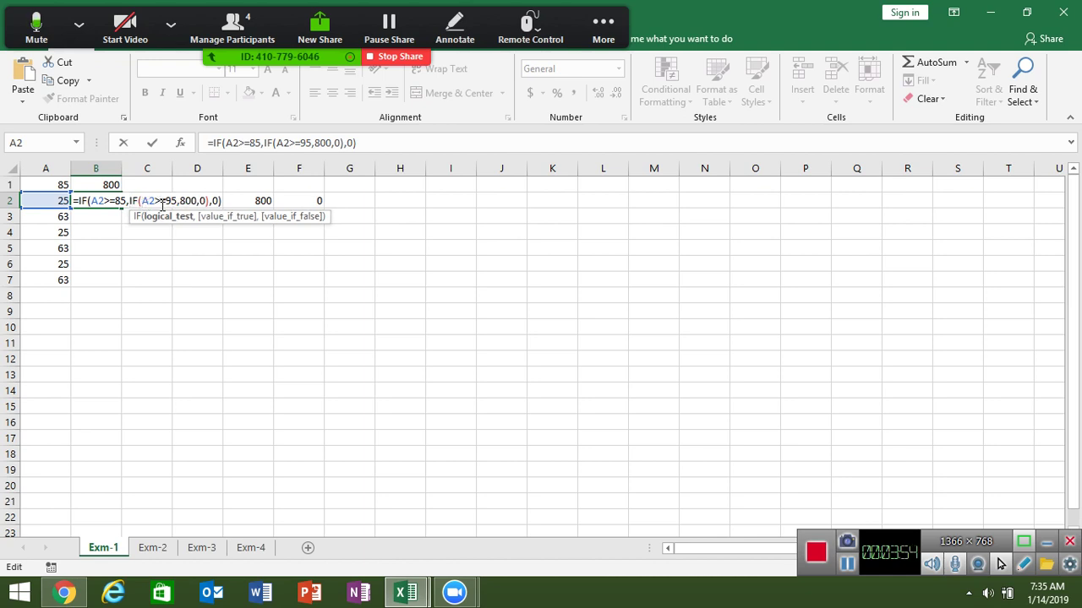
{"action": "left_click", "coordinate": [160, 201]}
{"action": "key", "text": "BackSpace"}
{"action": "type", "text": "<"}
{"action": "key", "text": "ctrl+Return"}
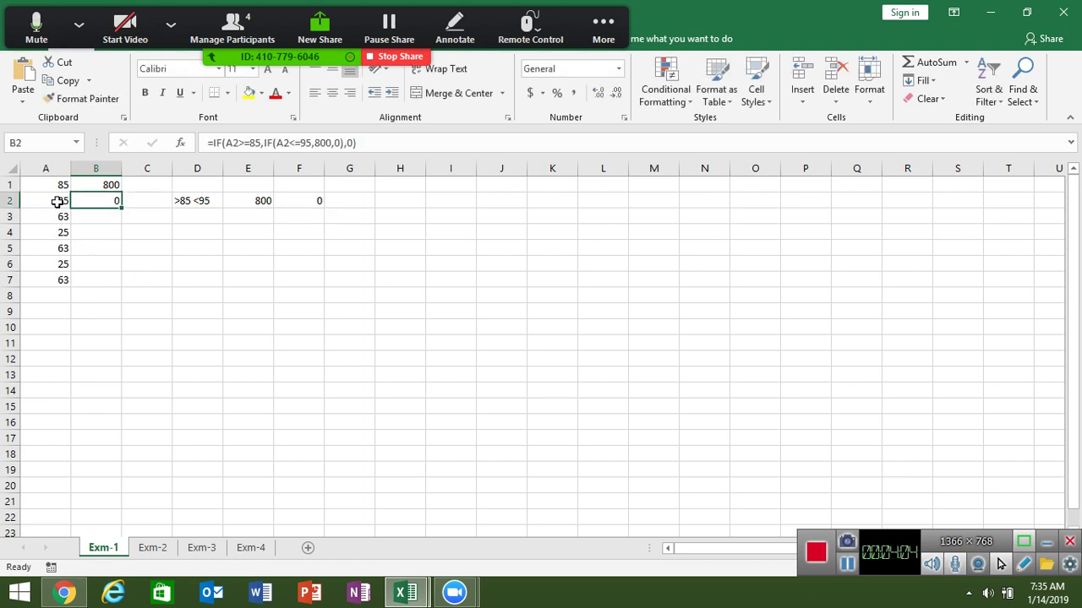
{"action": "left_click", "coordinate": [57, 201]}
- Enter 95 in A2, correcting a mistaken 96, and inspect B2's formula
{"action": "type", "text": "96"}
{"action": "key", "text": "Return"}
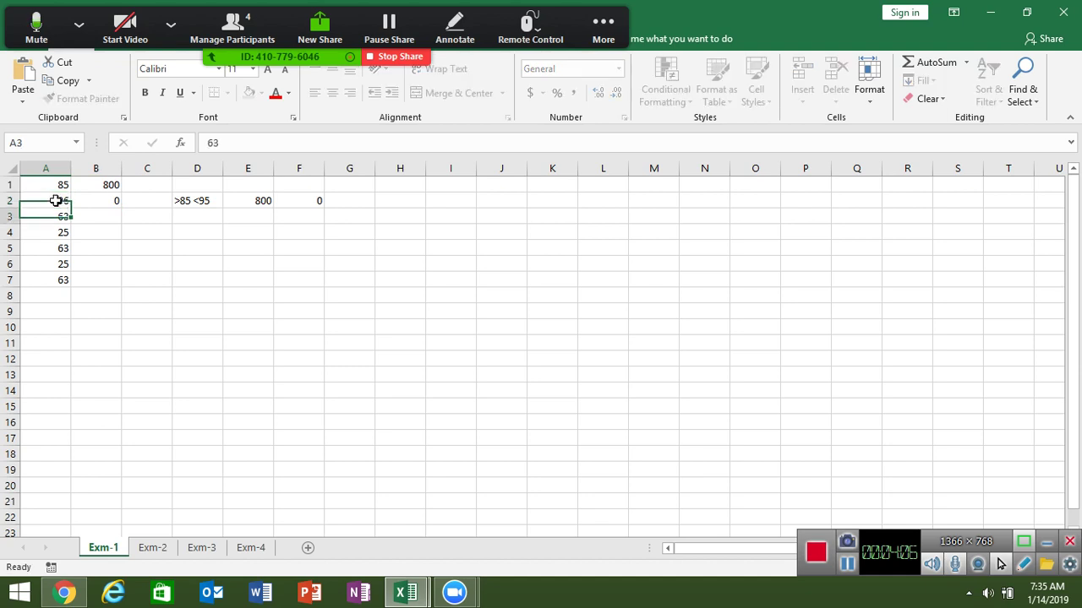
{"action": "left_click", "coordinate": [57, 201]}
{"action": "type", "text": "95"}
{"action": "key", "text": "Return"}
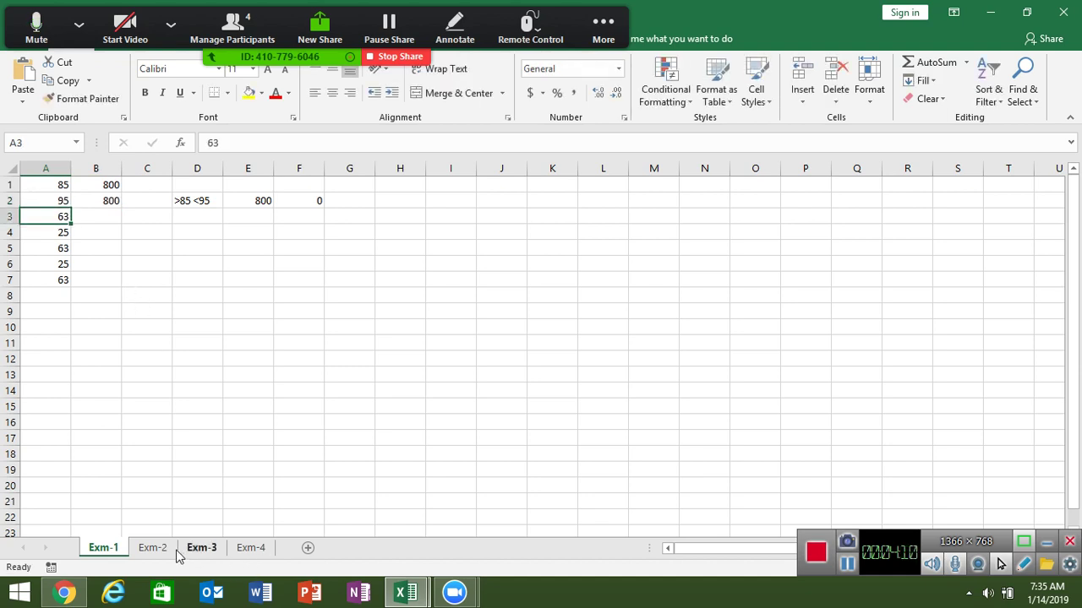
{"action": "double_click", "coordinate": [107, 200]}
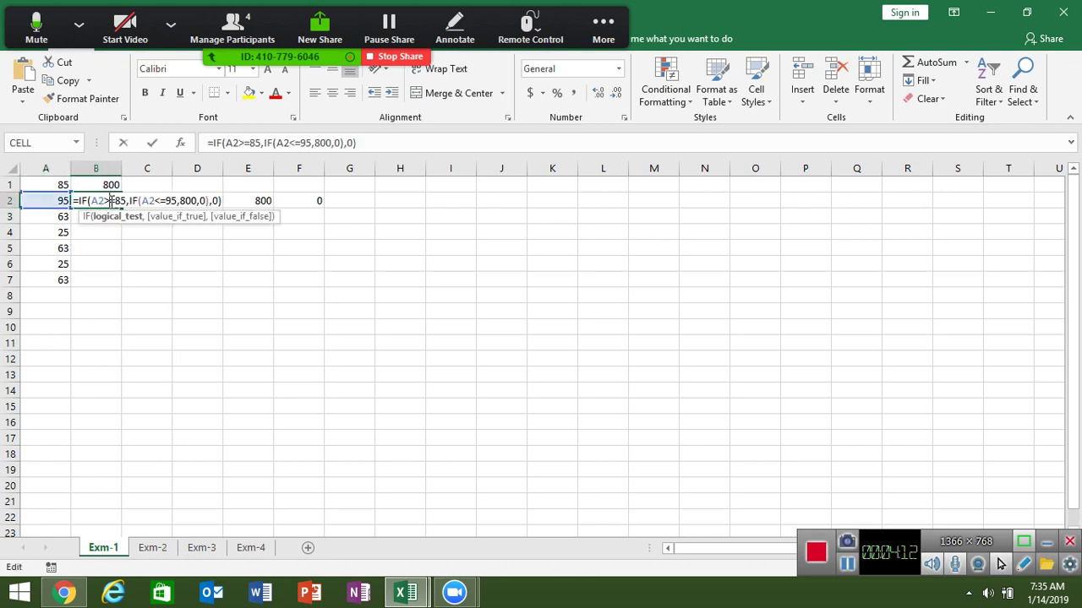
- Open Zoom's participants list, move it off the formula, then close it
{"action": "left_click", "coordinate": [262, 30]}
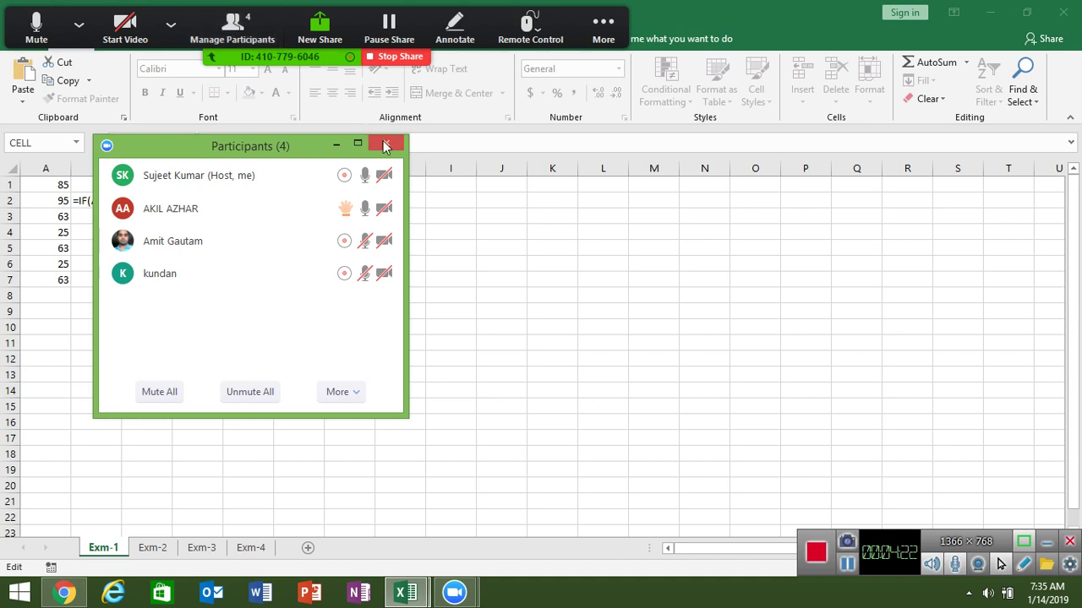
{"action": "left_click_drag", "start_coordinate": [272, 146], "coordinate": [677, 125]}
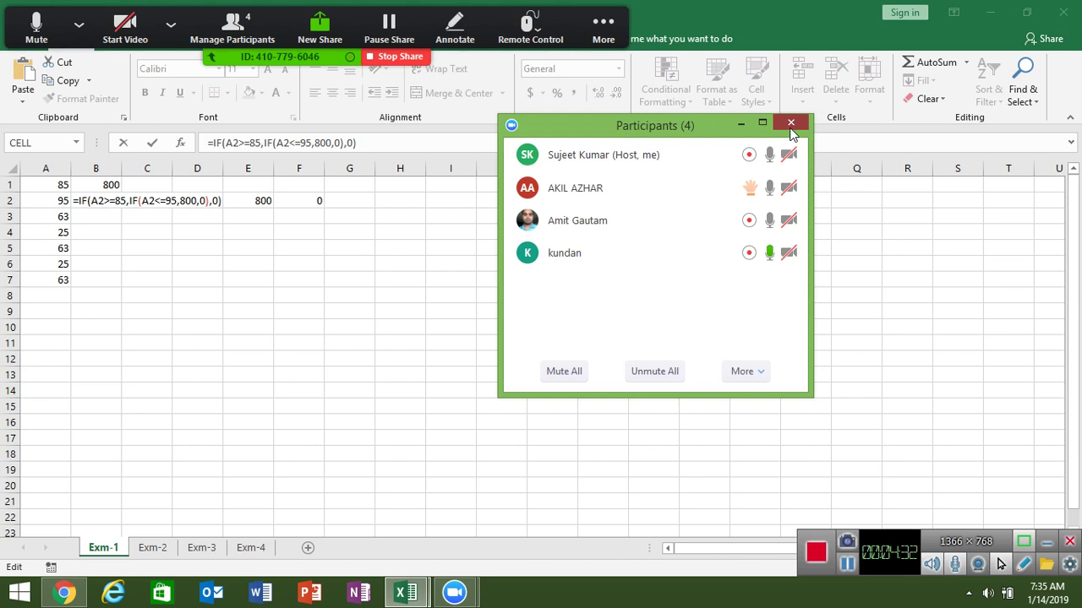
{"action": "left_click", "coordinate": [791, 124]}
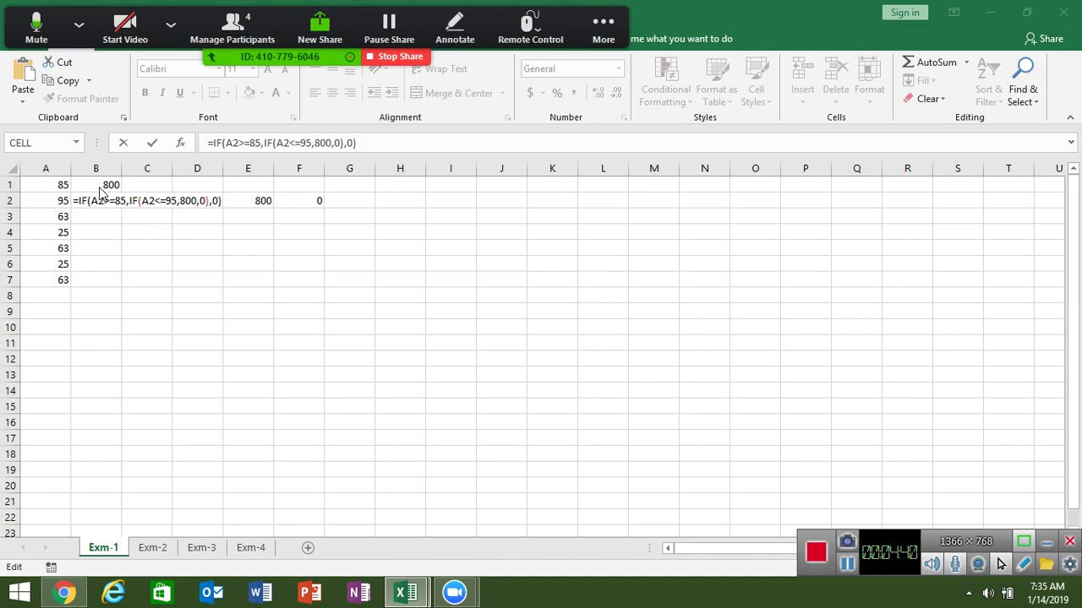
{"action": "left_click", "coordinate": [109, 202]}
{"action": "key", "text": "Escape"}
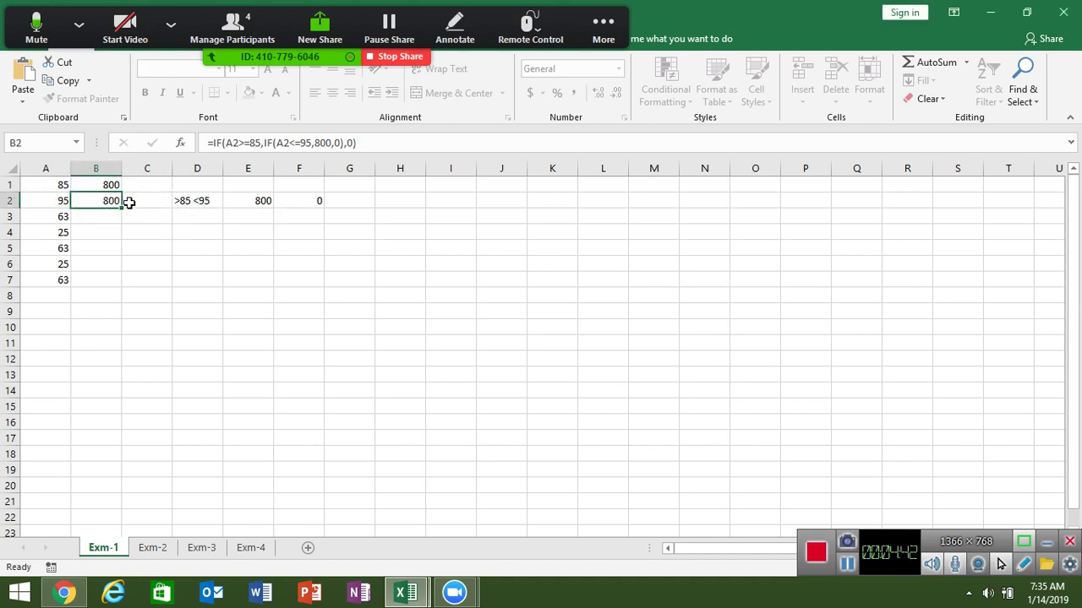
{"action": "double_click", "coordinate": [104, 186]}
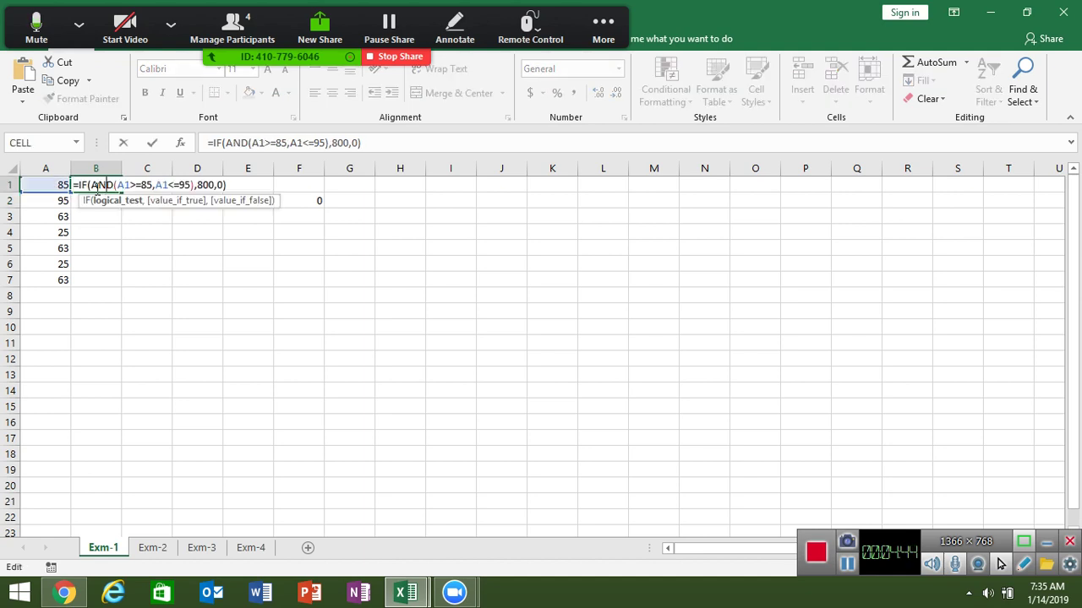
{"action": "left_click_drag", "start_coordinate": [90, 186], "coordinate": [194, 186]}
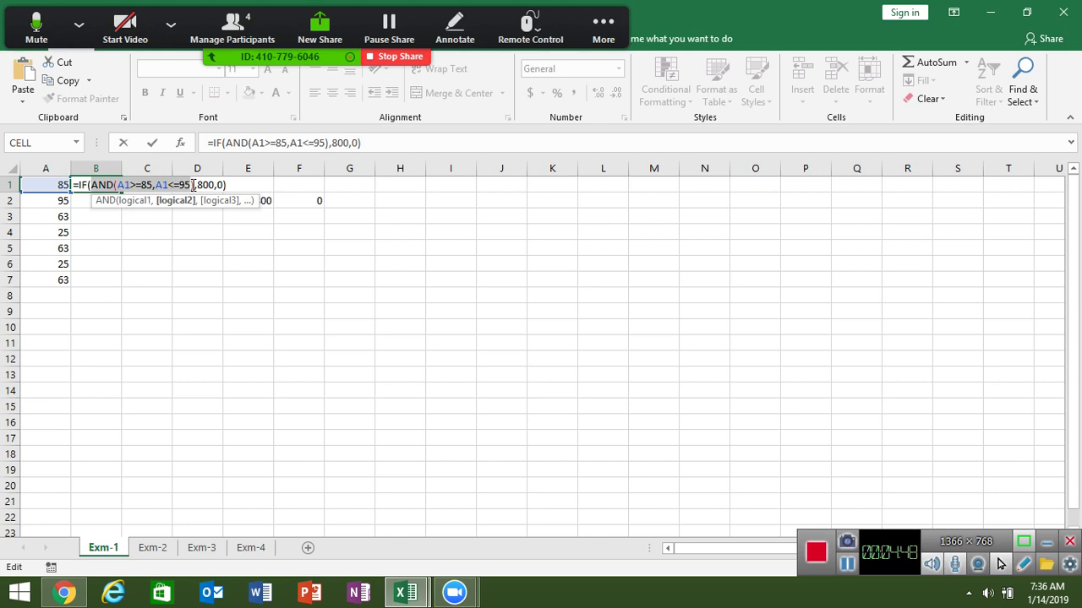
{"action": "key", "text": "Escape"}
{"action": "double_click", "coordinate": [100, 201]}
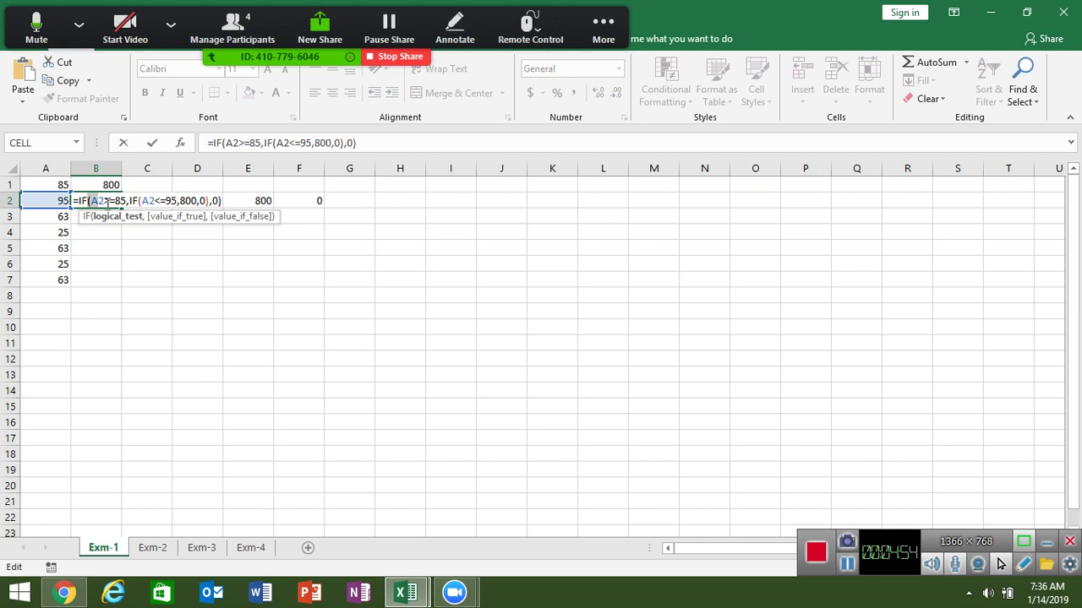
{"action": "mouse_move", "coordinate": [107, 200]}
{"action": "left_mouse_down"}
{"action": "mouse_move", "coordinate": [135, 226]}
{"action": "mouse_move", "coordinate": [182, 207]}
{"action": "mouse_move", "coordinate": [95, 201]}
{"action": "left_mouse_up"}
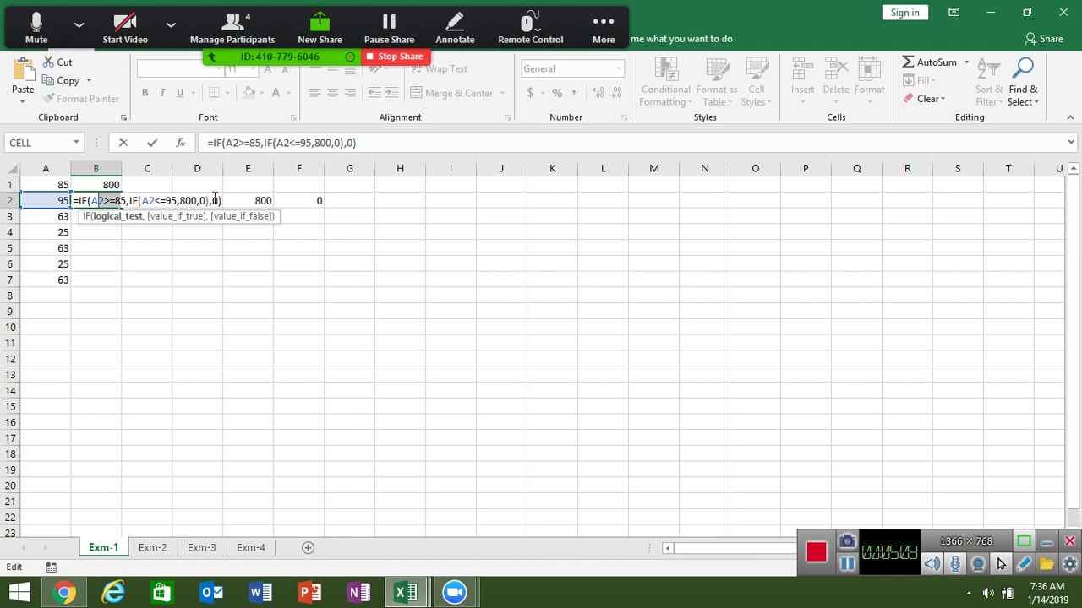
{"action": "key", "text": "Return"}
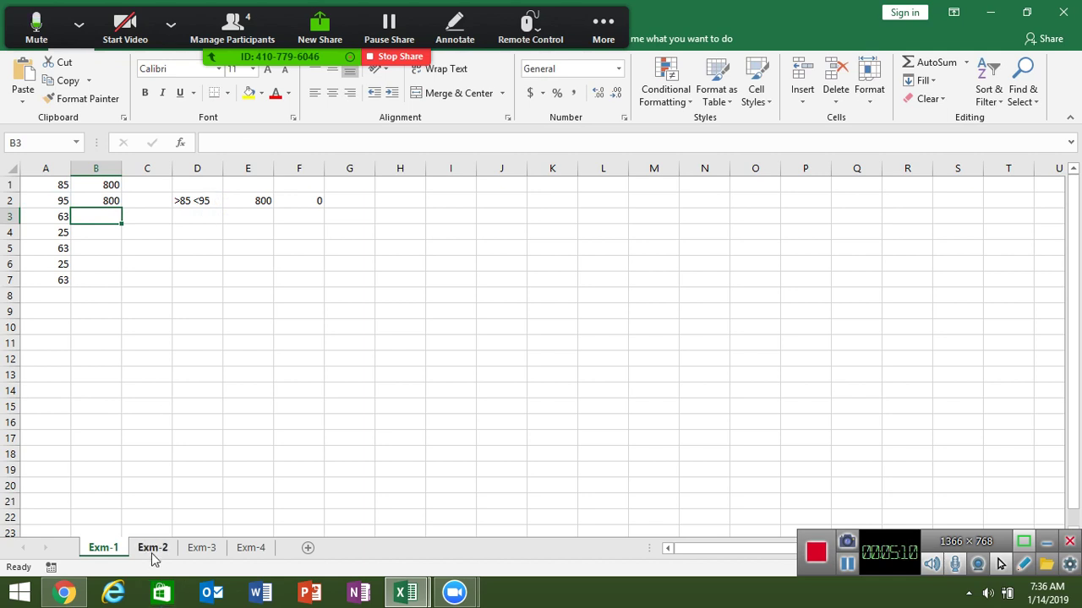
- On Exm-2, clear the Result cells F2:F7 and move across Puja's scores to F2
{"action": "left_click", "coordinate": [151, 549]}
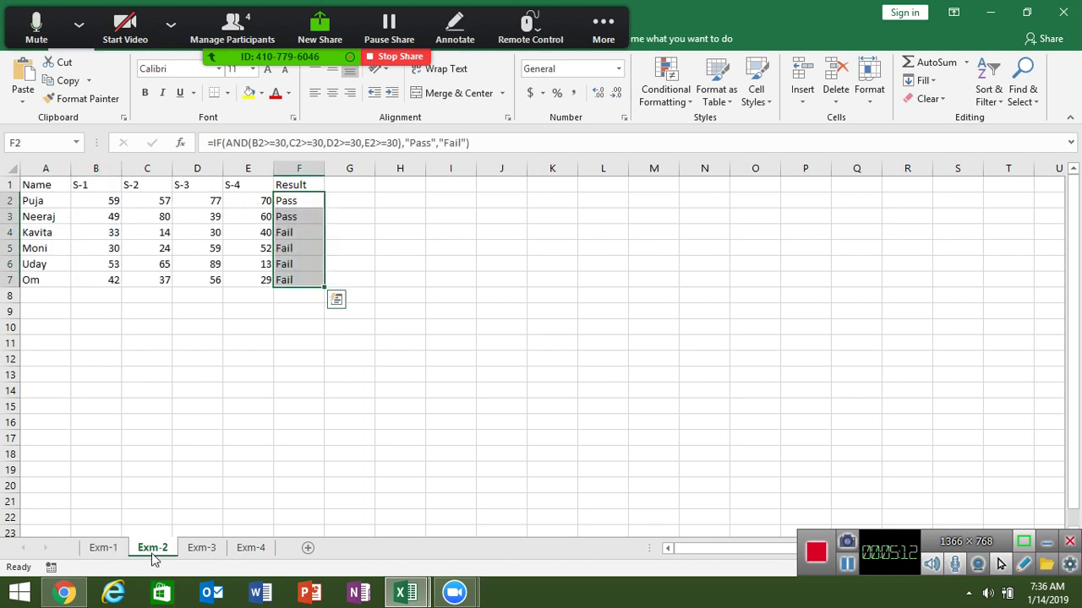
{"action": "key", "text": "Delete"}
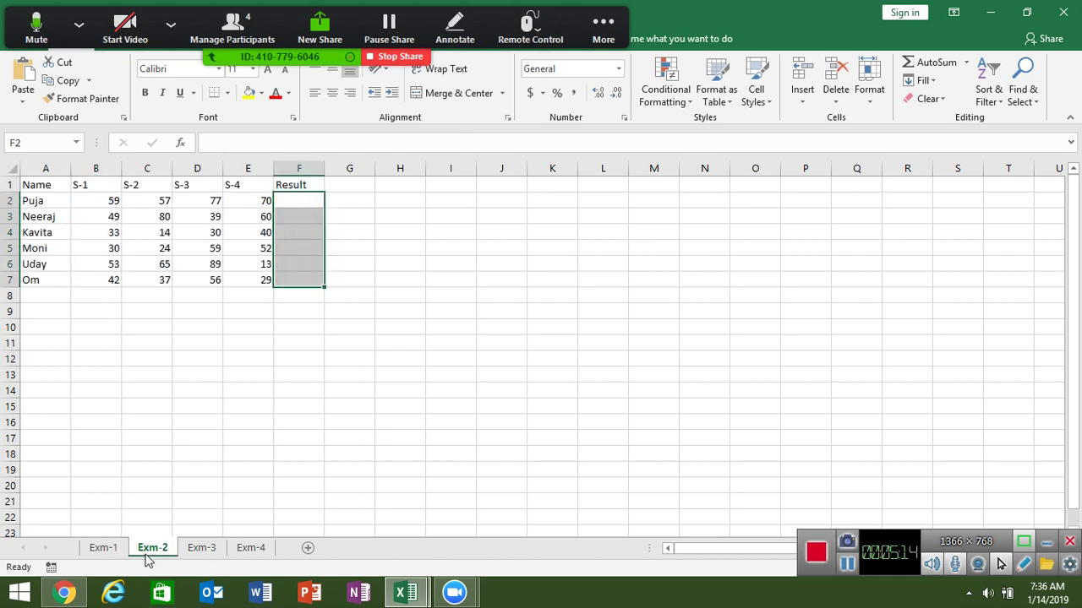
{"action": "left_click", "coordinate": [92, 201]}
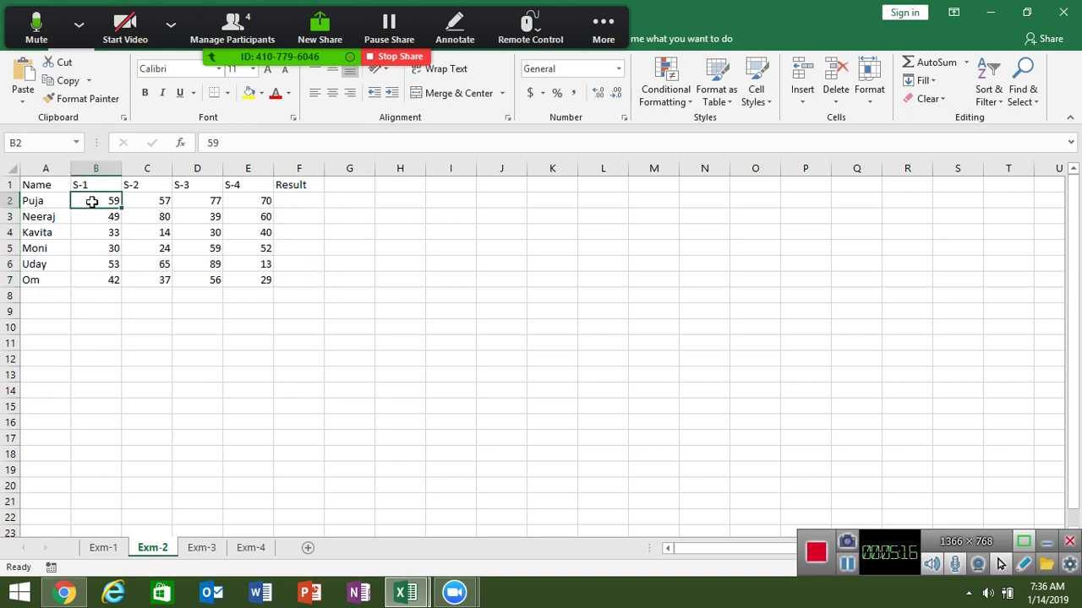
{"action": "key", "text": "shift+Right"}
{"action": "key", "text": "shift+Right"}
{"action": "key", "text": "shift+Right"}
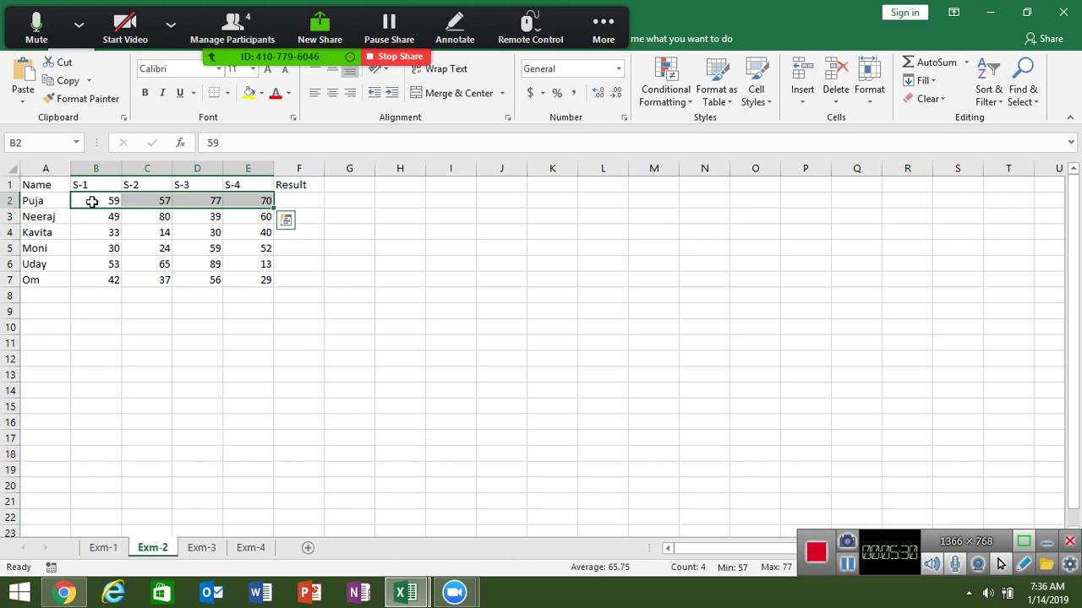
{"action": "key", "text": "Right"}
{"action": "key", "text": "Right"}
{"action": "key", "text": "Right"}
{"action": "key", "text": "Right"}
- Begin F2's formula as =IF(AND(B2>=30,C2>=30,
{"action": "type", "text": "="}
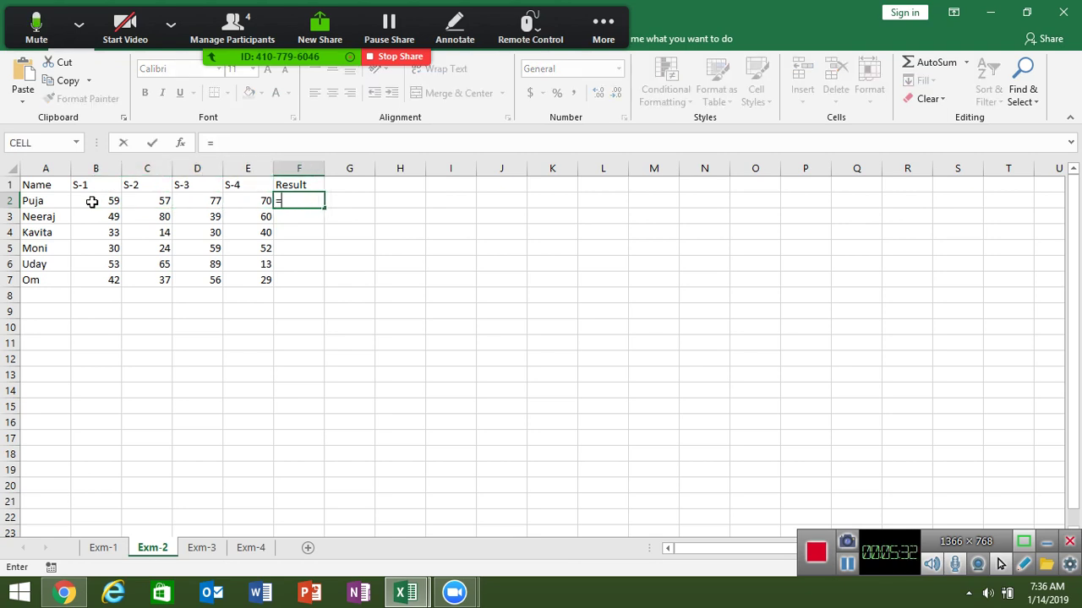
{"action": "type", "text": "IF(an"}
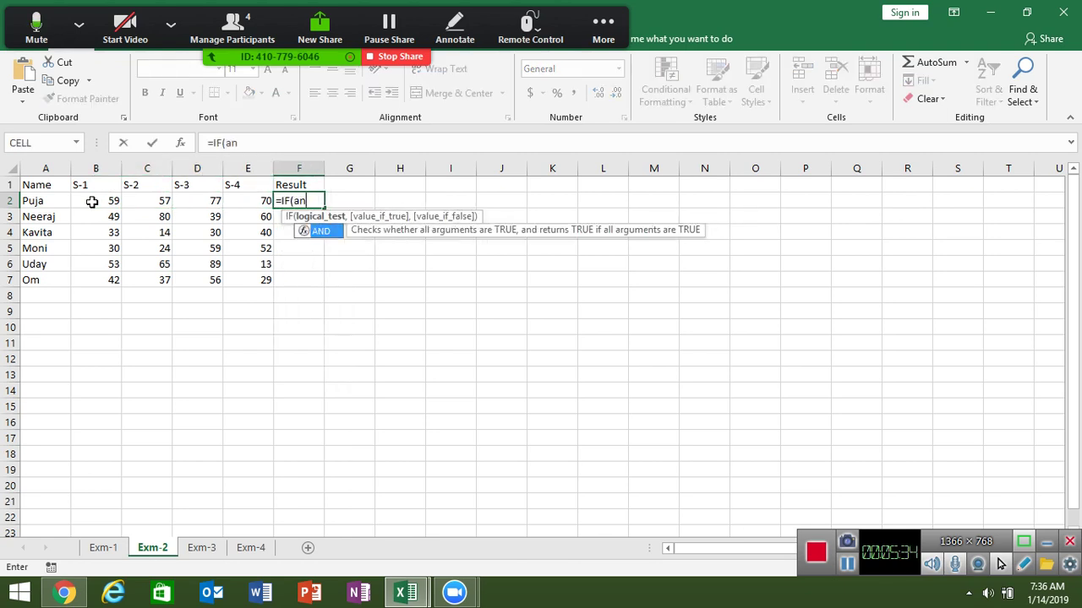
{"action": "type", "text": "d("}
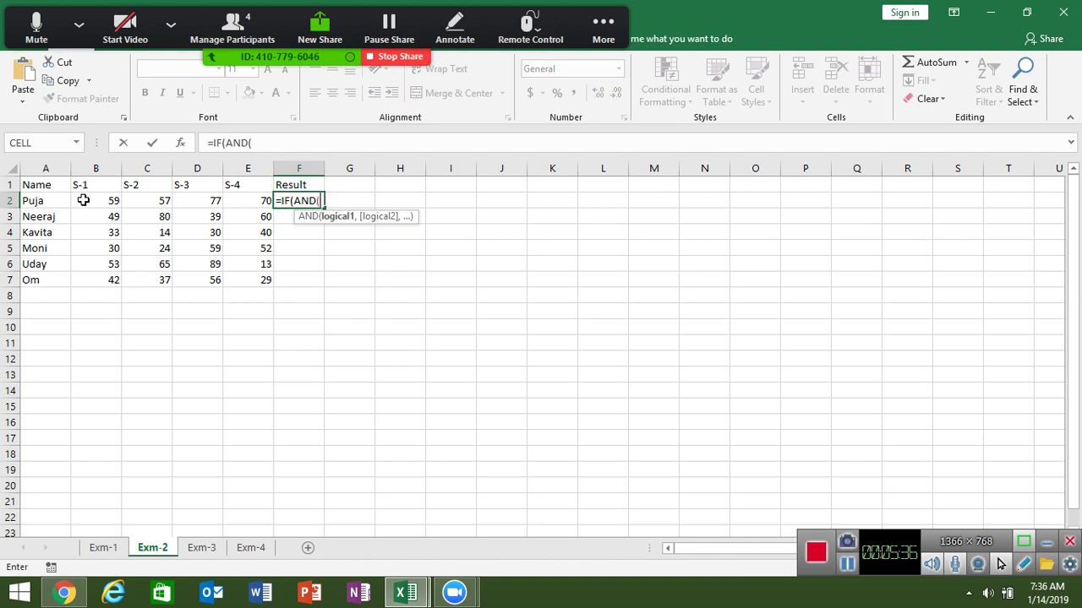
{"action": "left_click", "coordinate": [84, 200]}
{"action": "type", "text": "="}
{"action": "key", "text": "BackSpace"}
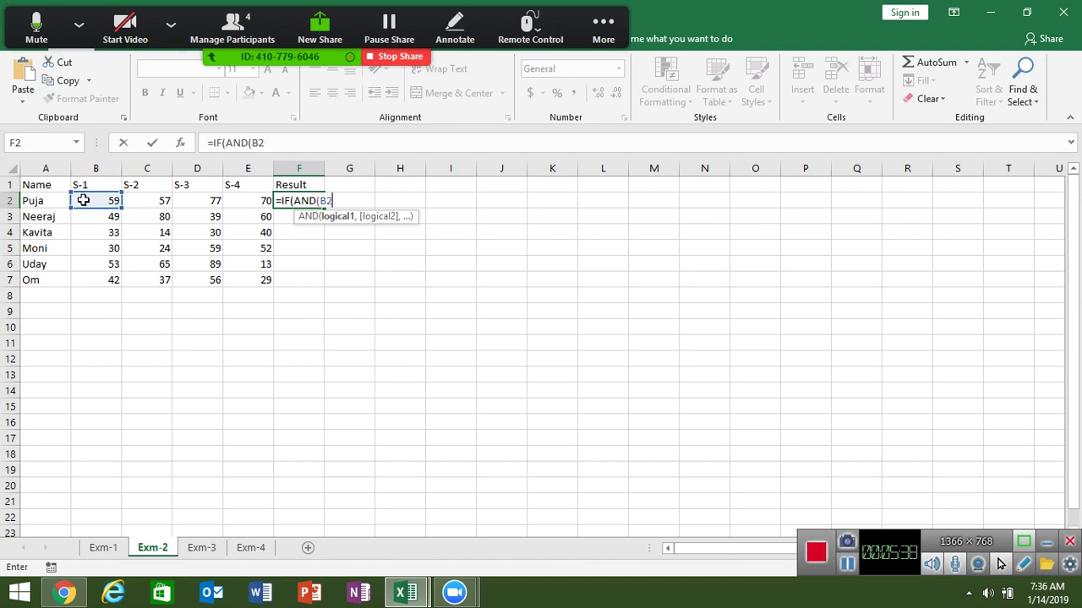
{"action": "type", "text": ">=3"}
{"action": "type", "text": "3"}
{"action": "key", "text": "BackSpace"}
{"action": "type", "text": "0,"}
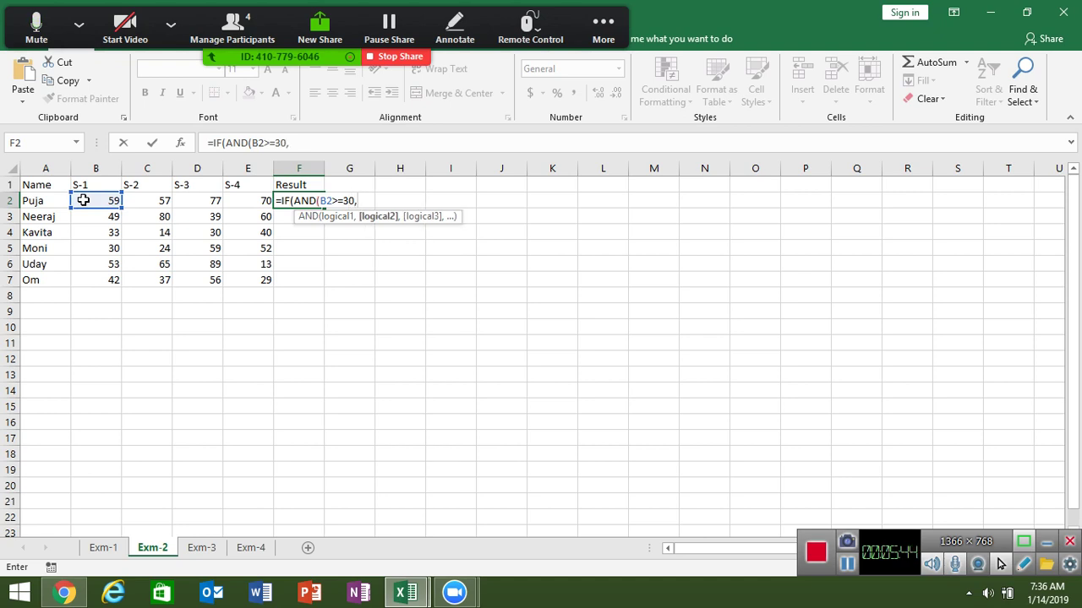
{"action": "left_click", "coordinate": [135, 201]}
{"action": "type", "text": ">"}
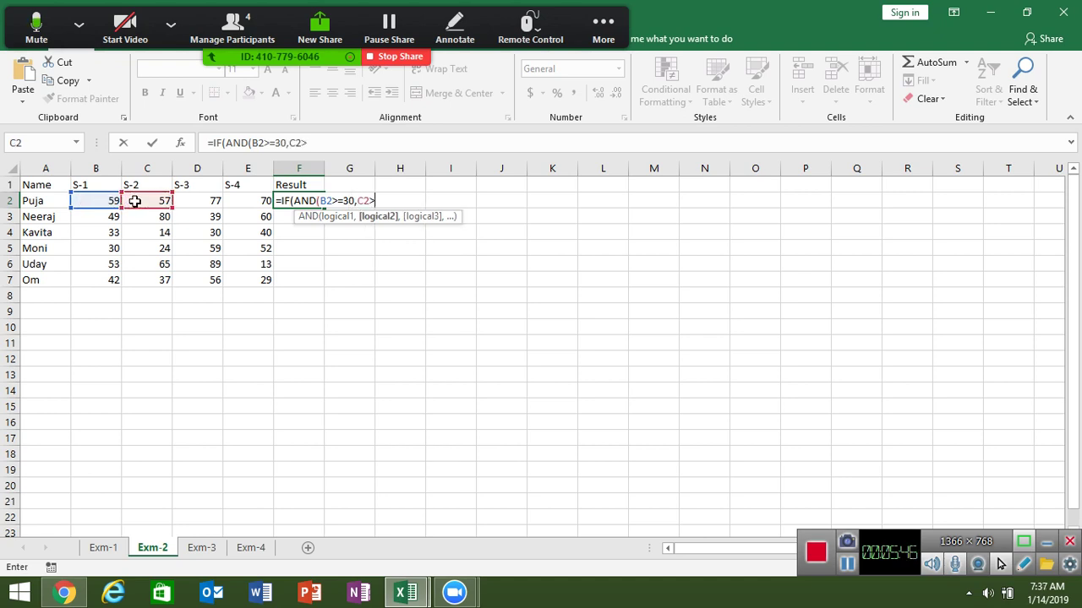
{"action": "type", "text": "=30,"}
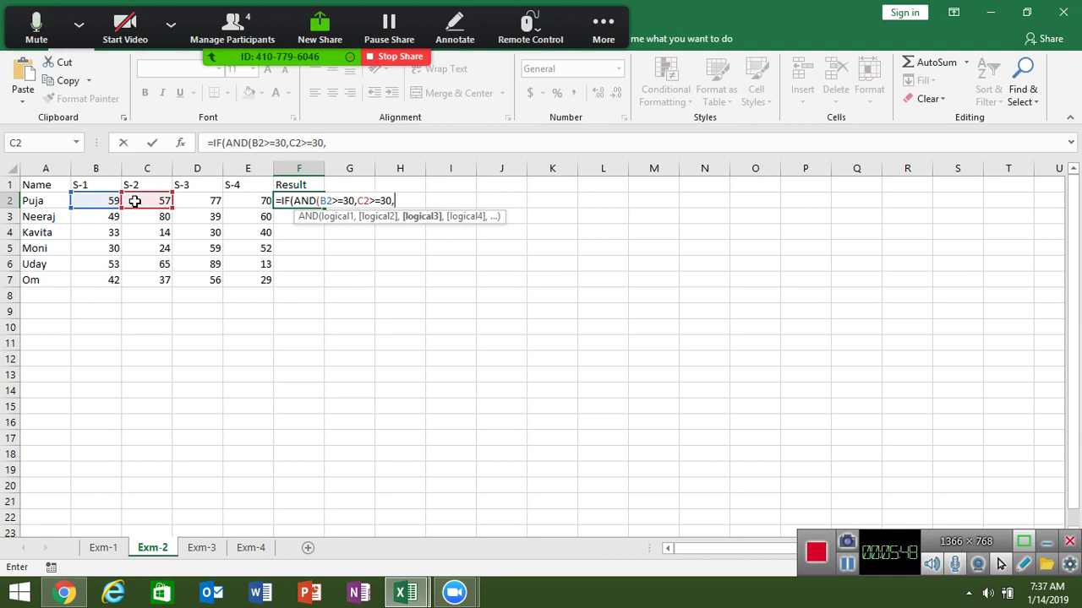
- Add D2>=30, E2>=30 and "Pass","Fail", committing so F2 shows Pass
{"action": "left_click", "coordinate": [193, 200]}
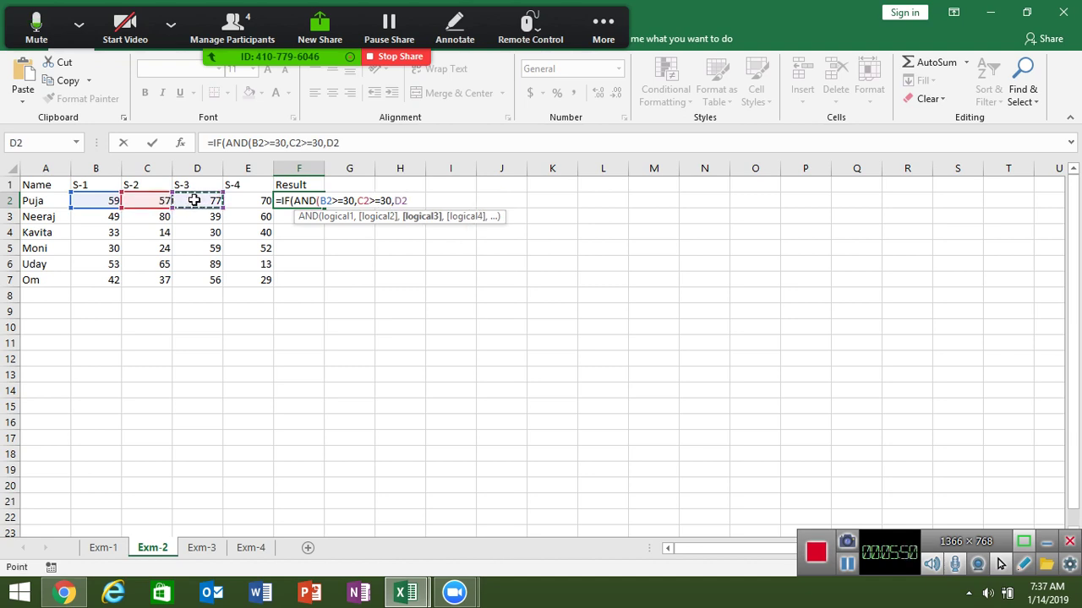
{"action": "type", "text": ">=3"}
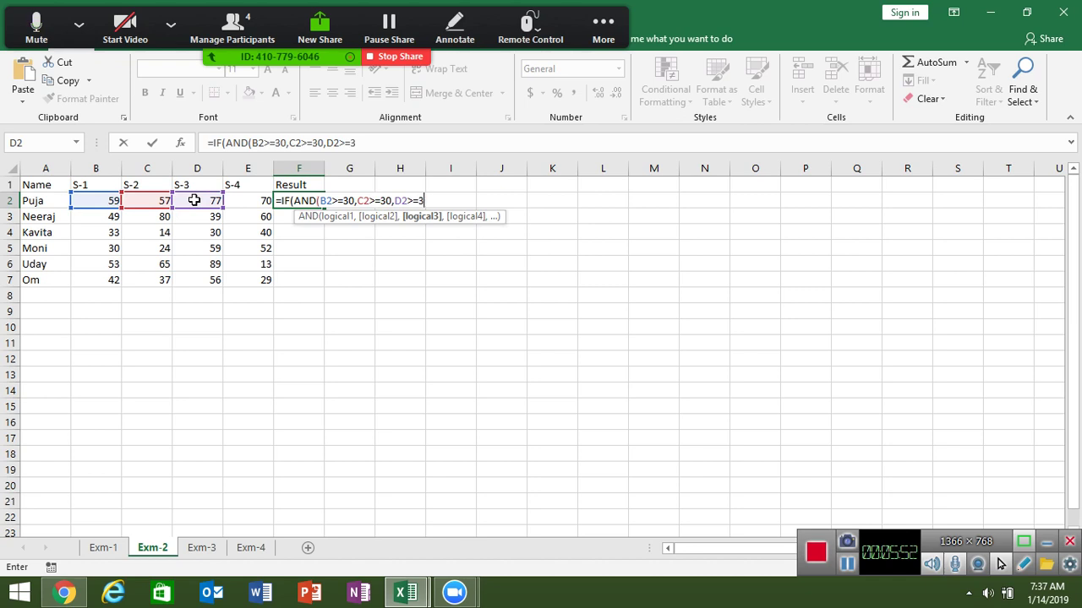
{"action": "type", "text": "0,"}
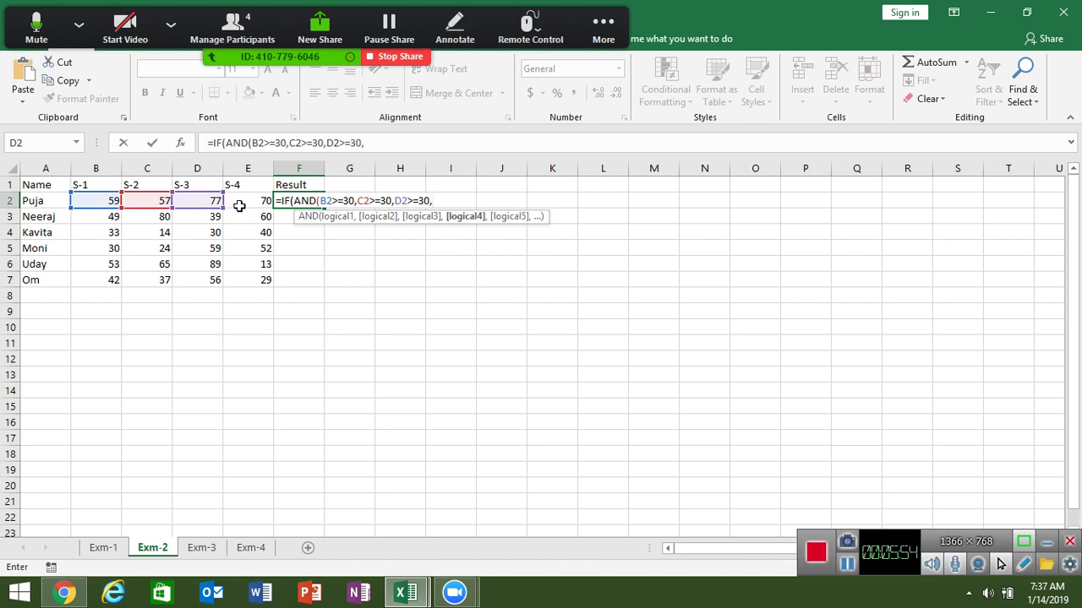
{"action": "left_click", "coordinate": [240, 206]}
{"action": "type", "text": ">="}
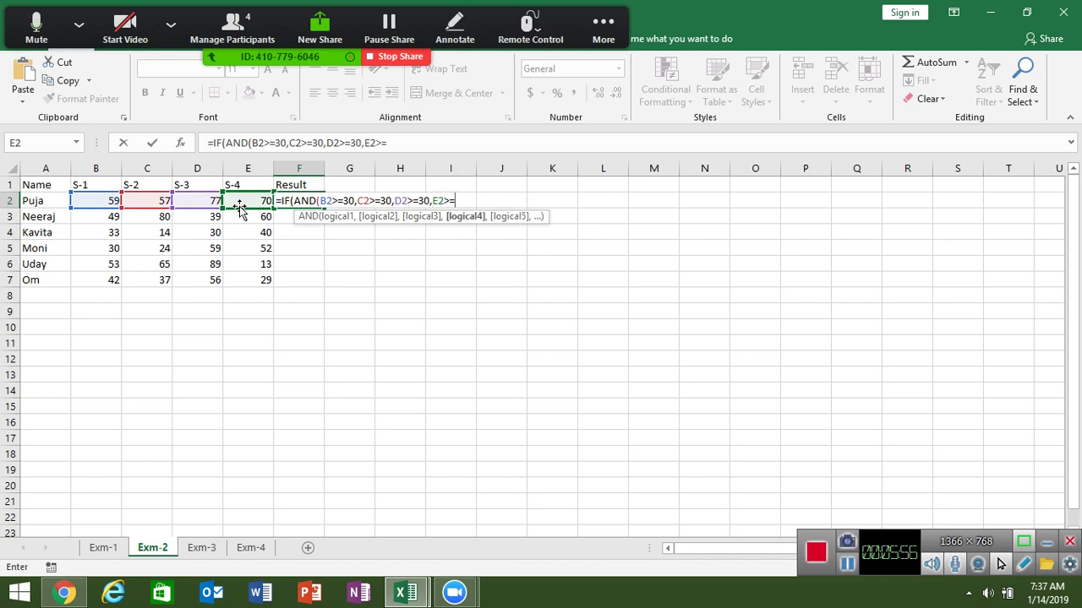
{"action": "type", "text": "30"}
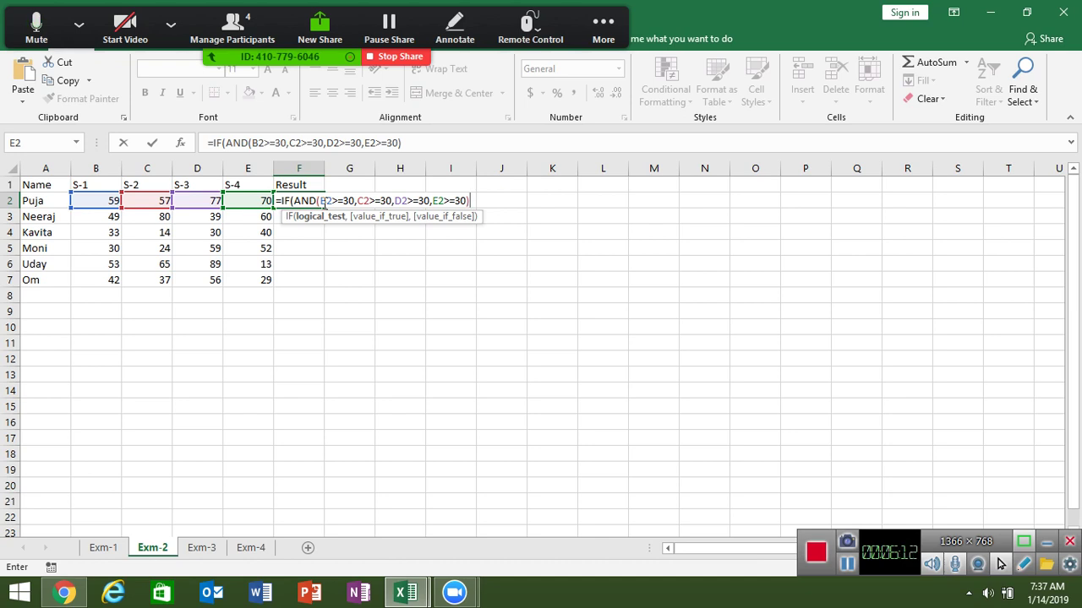
{"action": "type", "text": ","}
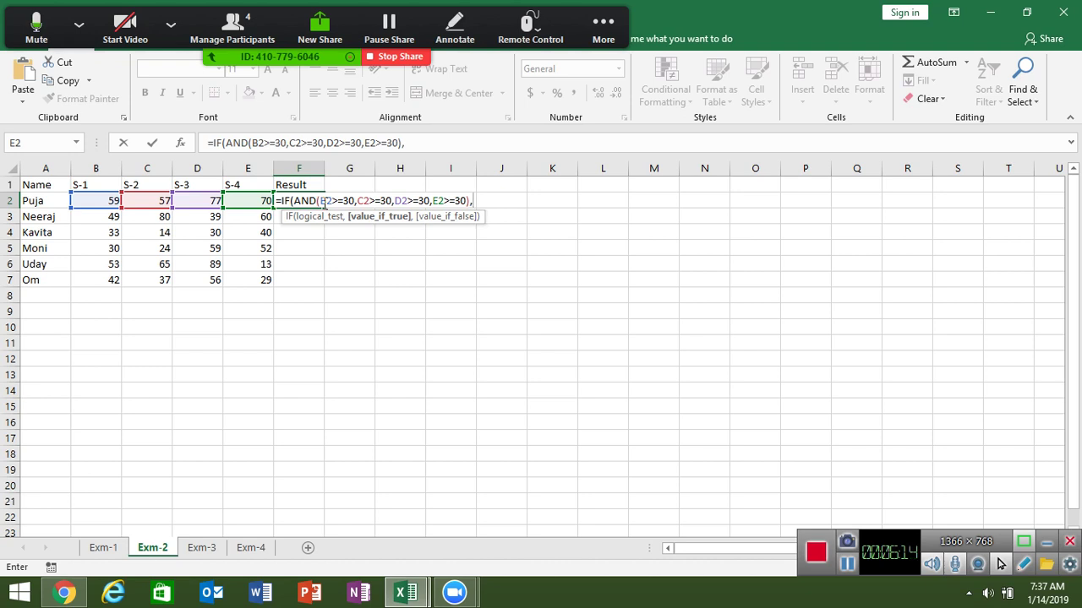
{"action": "type", "text": "\"OK"}
{"action": "key", "text": "BackSpace"}
{"action": "key", "text": "BackSpace"}
{"action": "type", "text": "Pa"}
{"action": "type", "text": "ss\",\""}
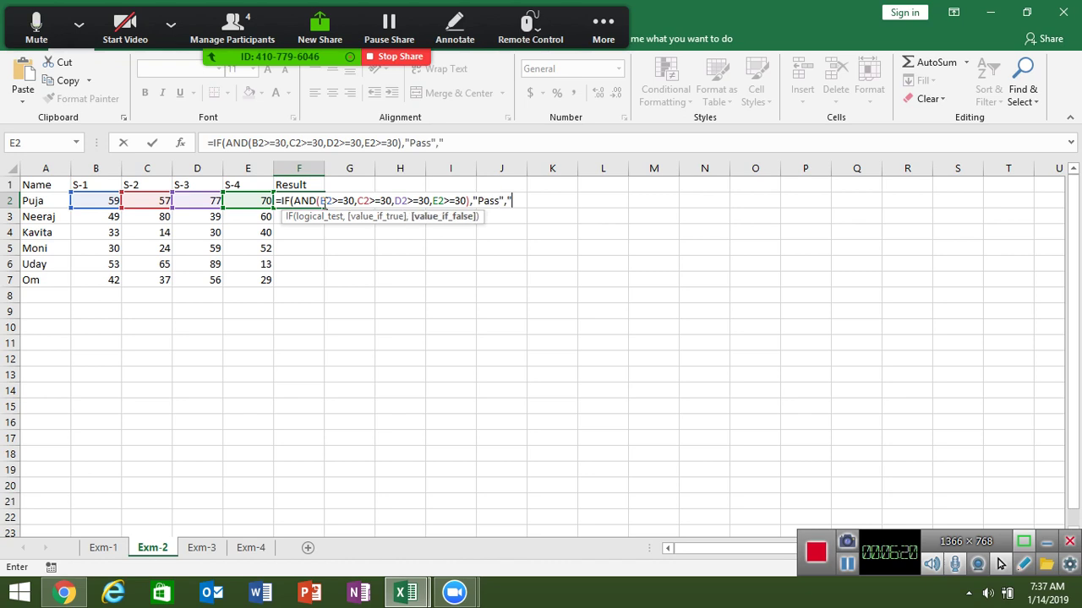
{"action": "type", "text": "Fail"}
{"action": "type", "text": "\")"}
{"action": "key", "text": "Return"}
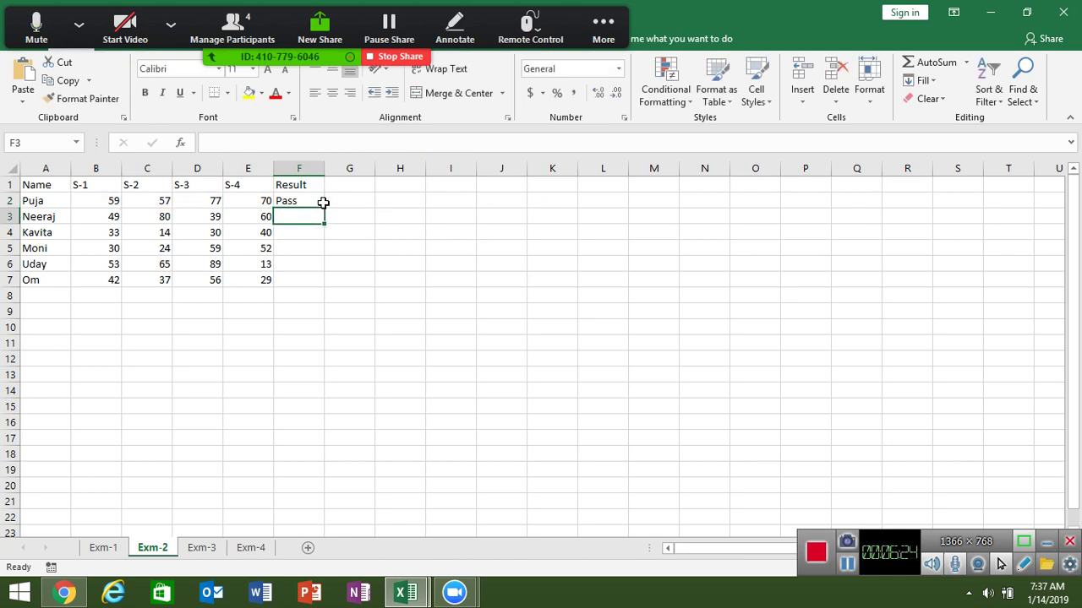
- Discard the stray entry in F3 and recheck F2's formula
{"action": "type", "text": "1"}
{"action": "key", "text": "Escape"}
{"action": "key", "text": "Up"}
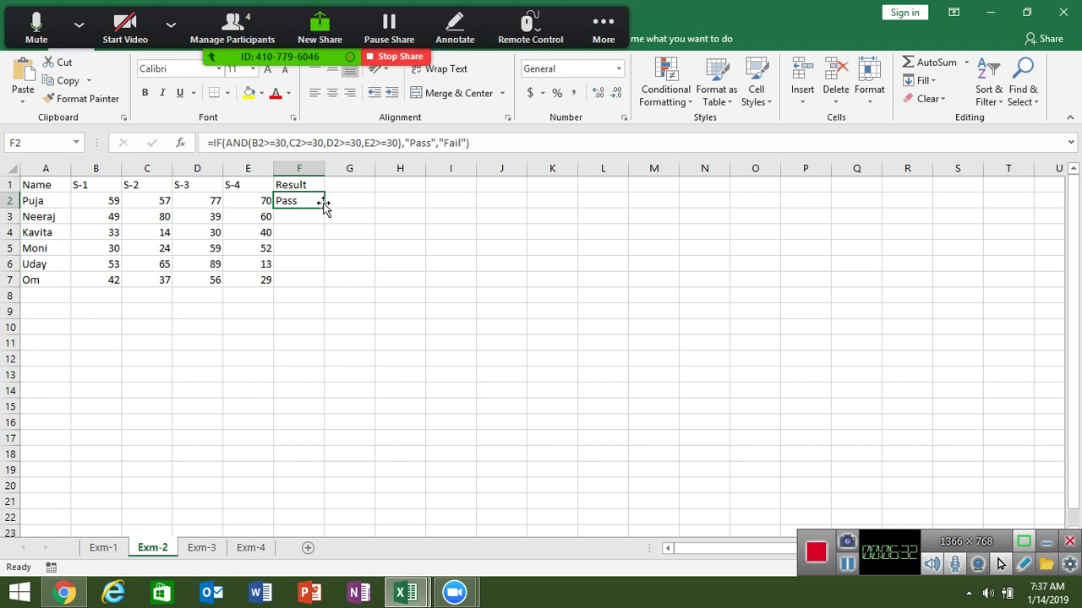
{"action": "key", "text": "Down"}
{"action": "left_click", "coordinate": [323, 203]}
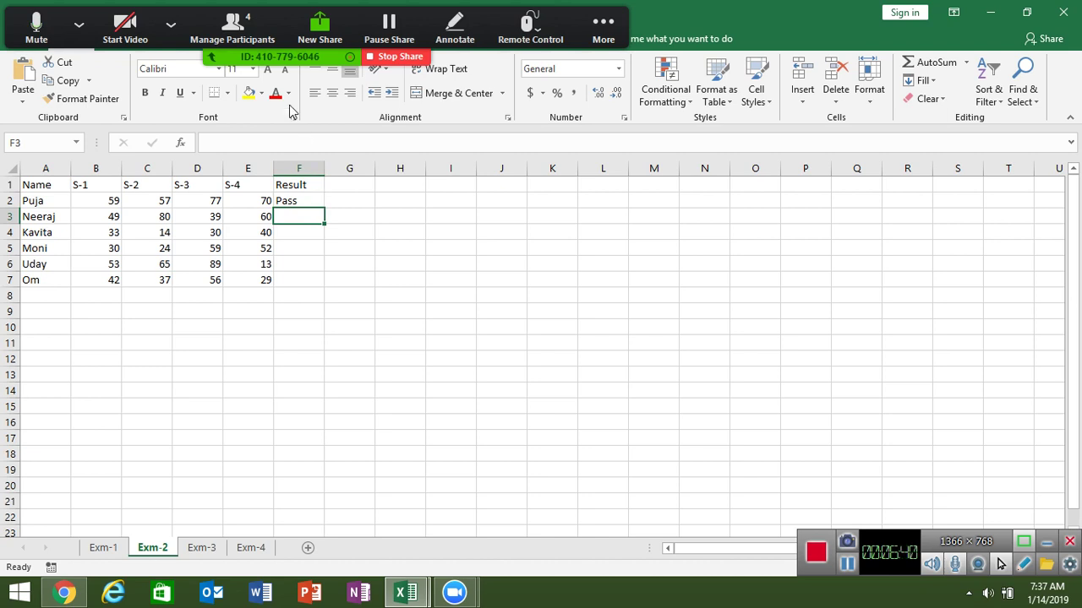
- In F3 type =IF(B3>=33,IF(C3>=33,IF(D3>=33,IF(E3>=33,"Pass",
{"action": "type", "text": "=if"}
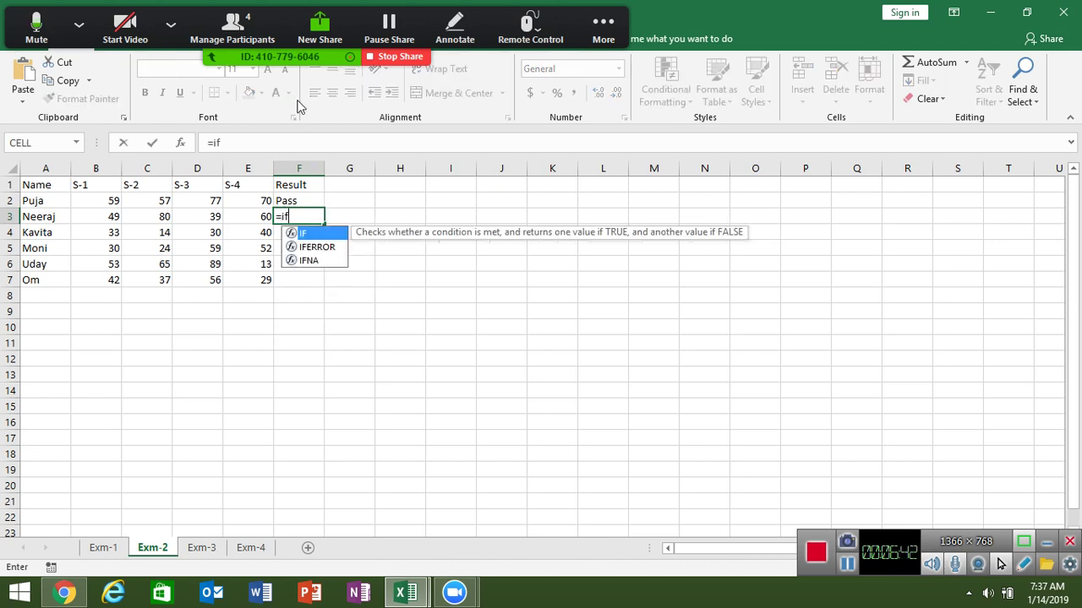
{"action": "key", "text": "Tab"}
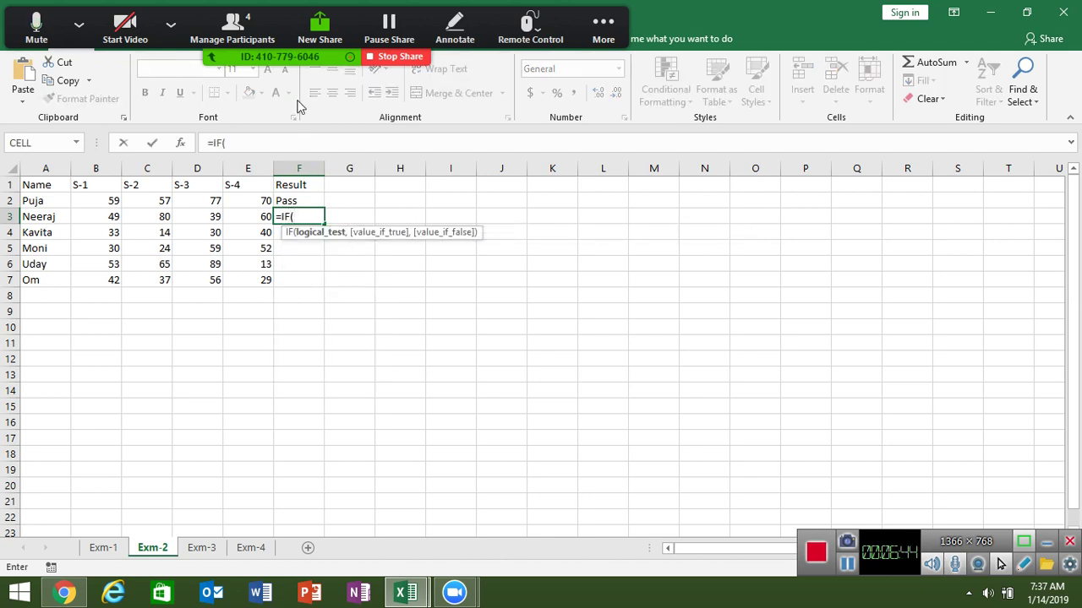
{"action": "left_click", "coordinate": [98, 219]}
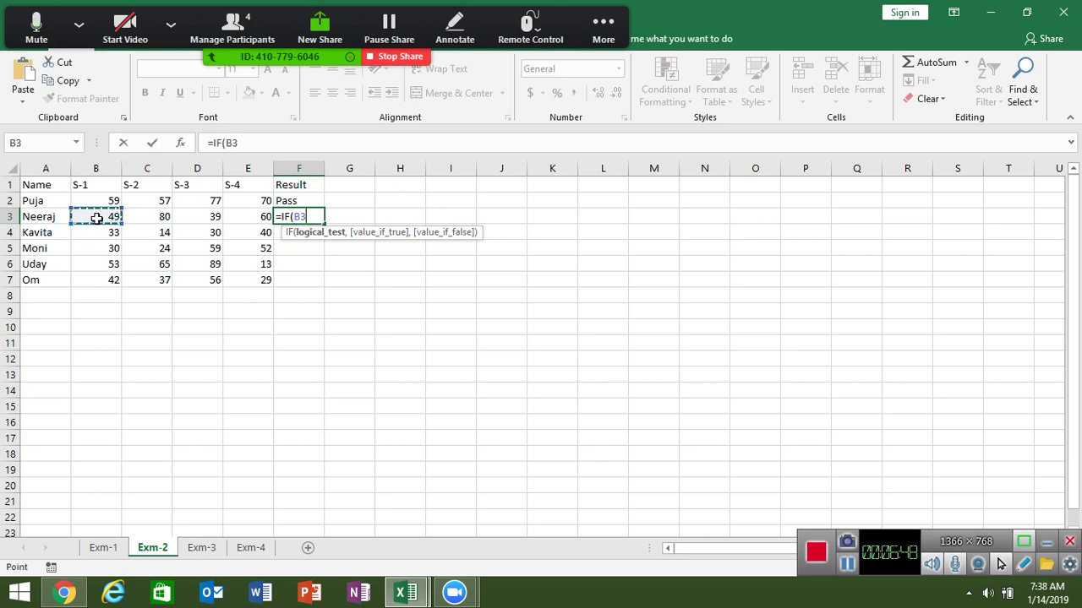
{"action": "type", "text": ">="}
{"action": "type", "text": "33"}
{"action": "type", "text": ",IF("}
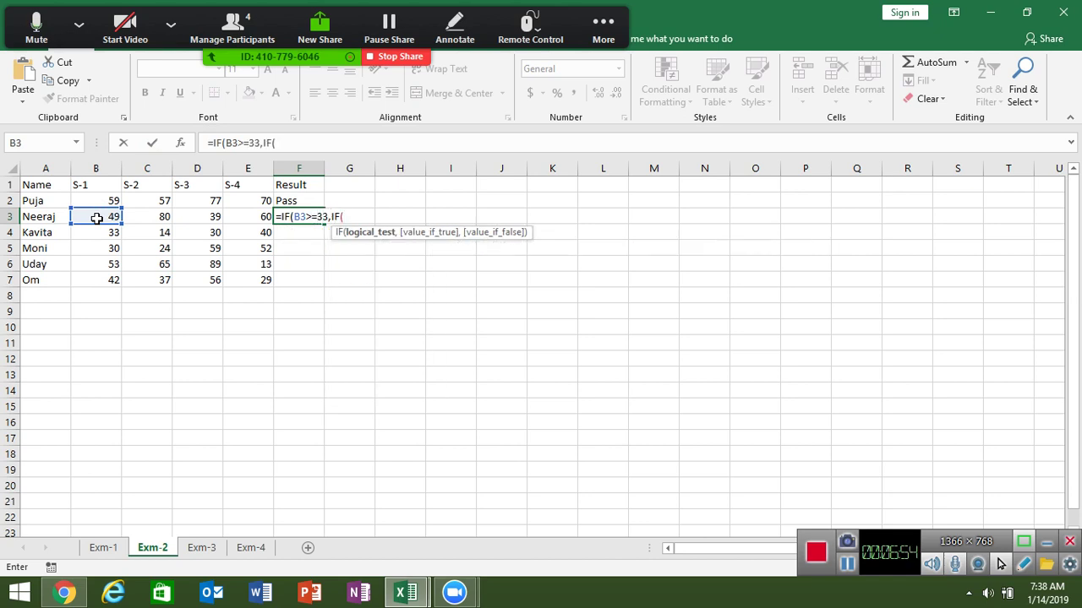
{"action": "left_click", "coordinate": [139, 218]}
{"action": "type", "text": ">"}
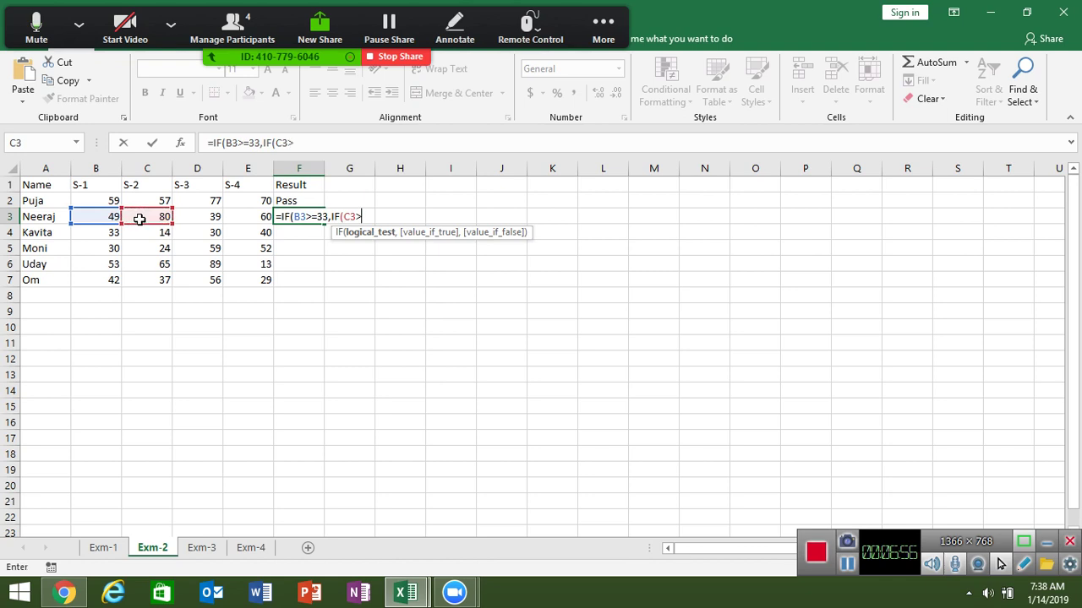
{"action": "type", "text": "=33,"}
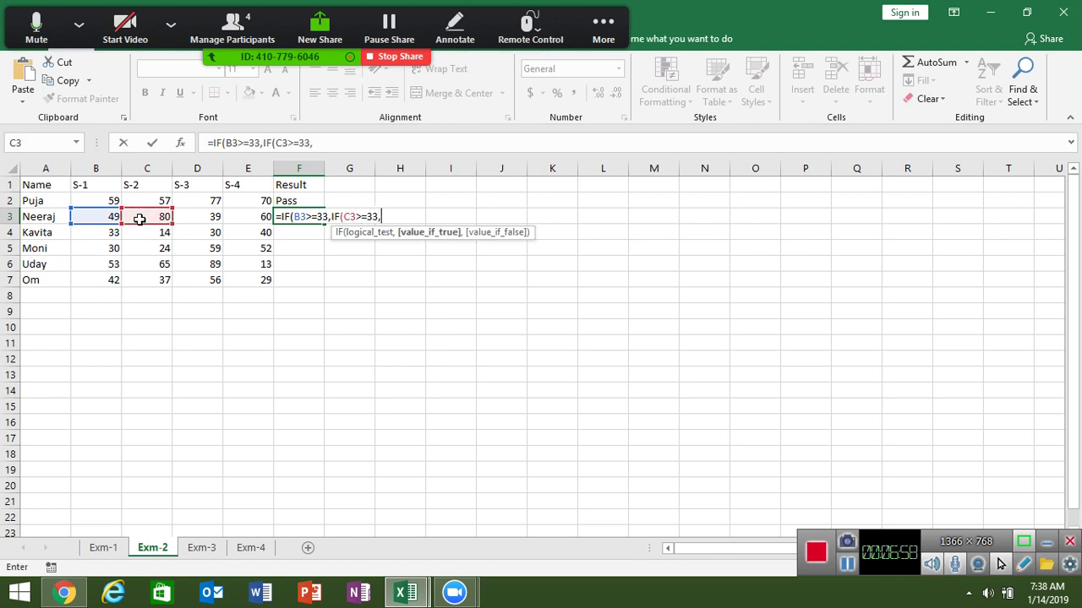
{"action": "type", "text": "if("}
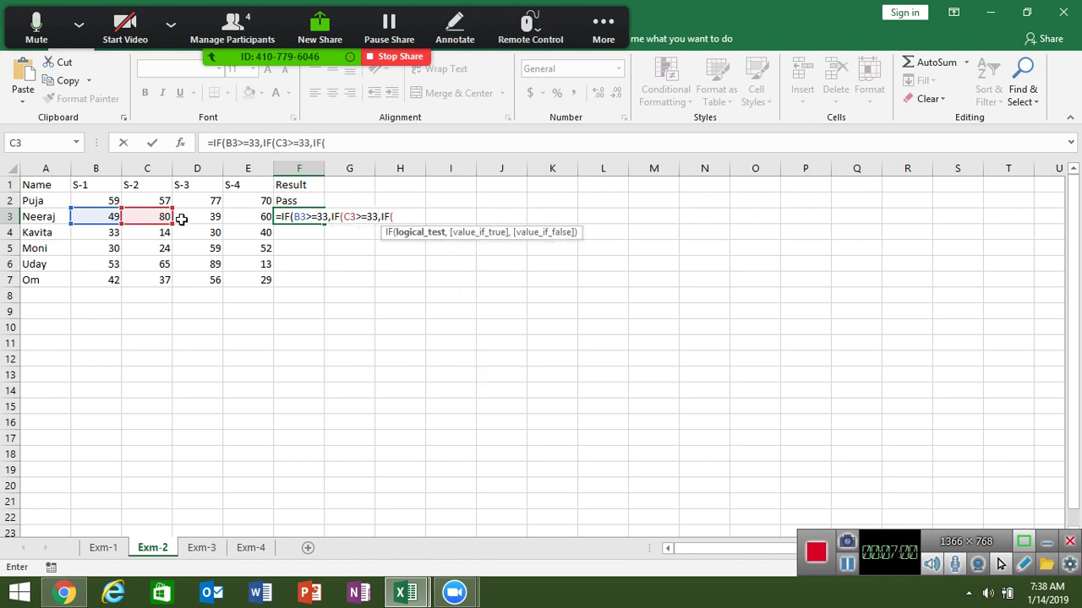
{"action": "left_click", "coordinate": [190, 217]}
{"action": "type", "text": ">"}
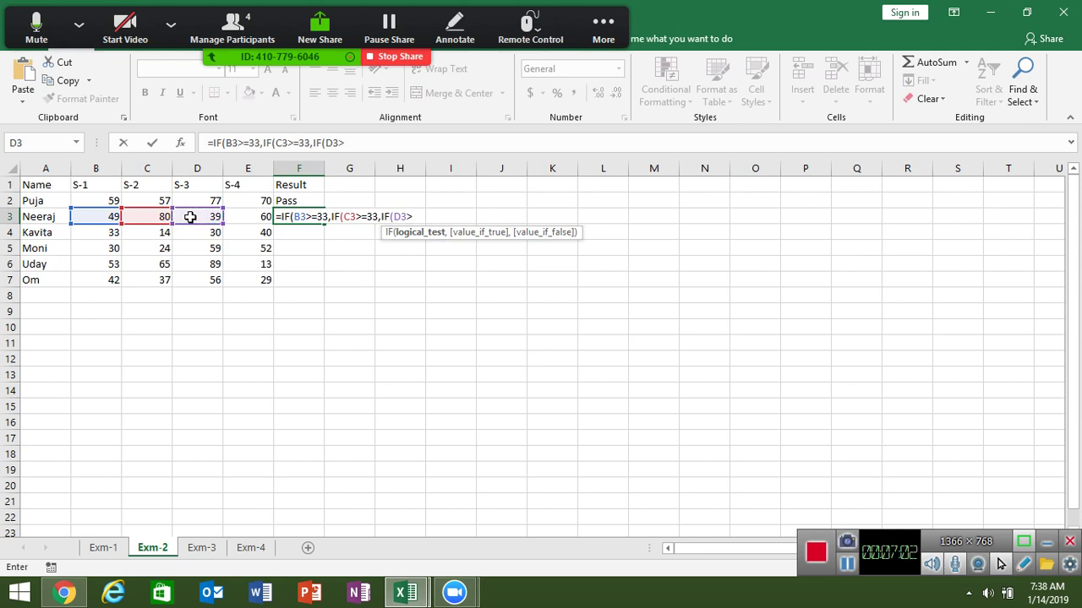
{"action": "type", "text": "=3"}
{"action": "type", "text": "3,"}
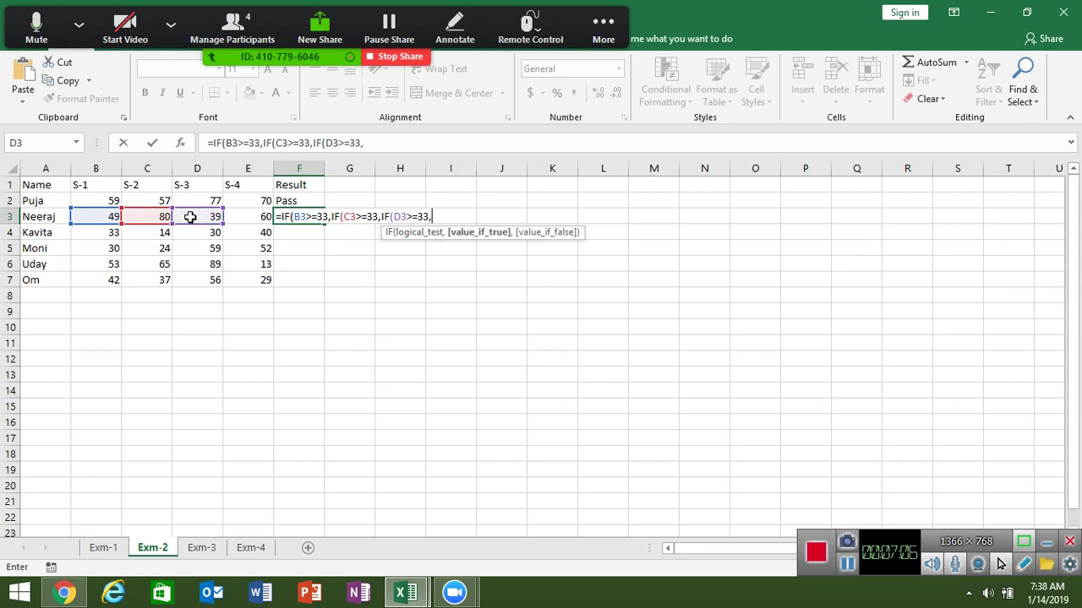
{"action": "type", "text": "IF("}
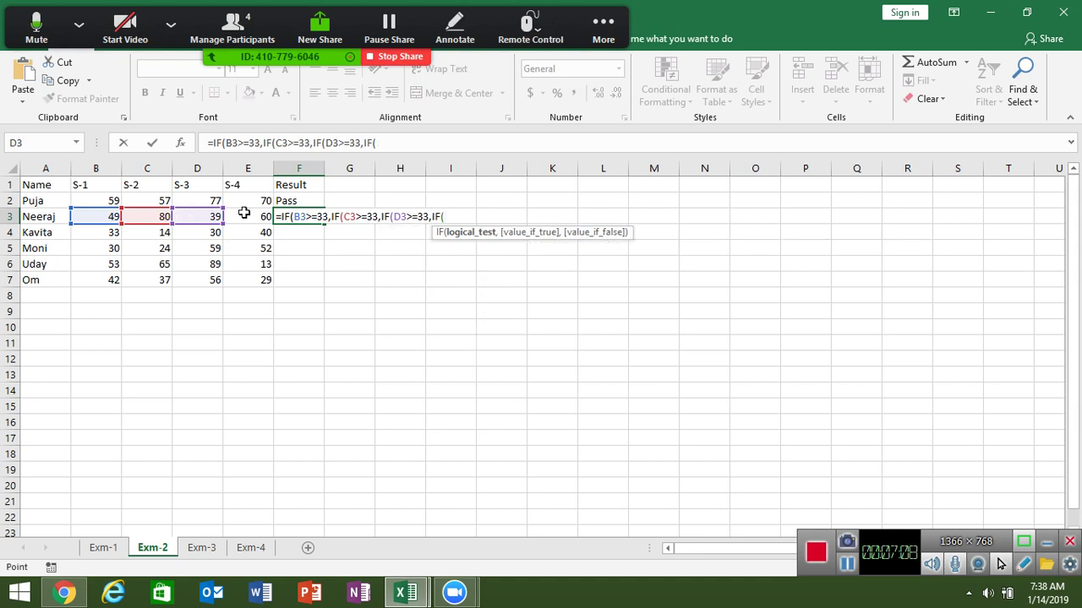
{"action": "left_click", "coordinate": [243, 214]}
{"action": "type", "text": ">"}
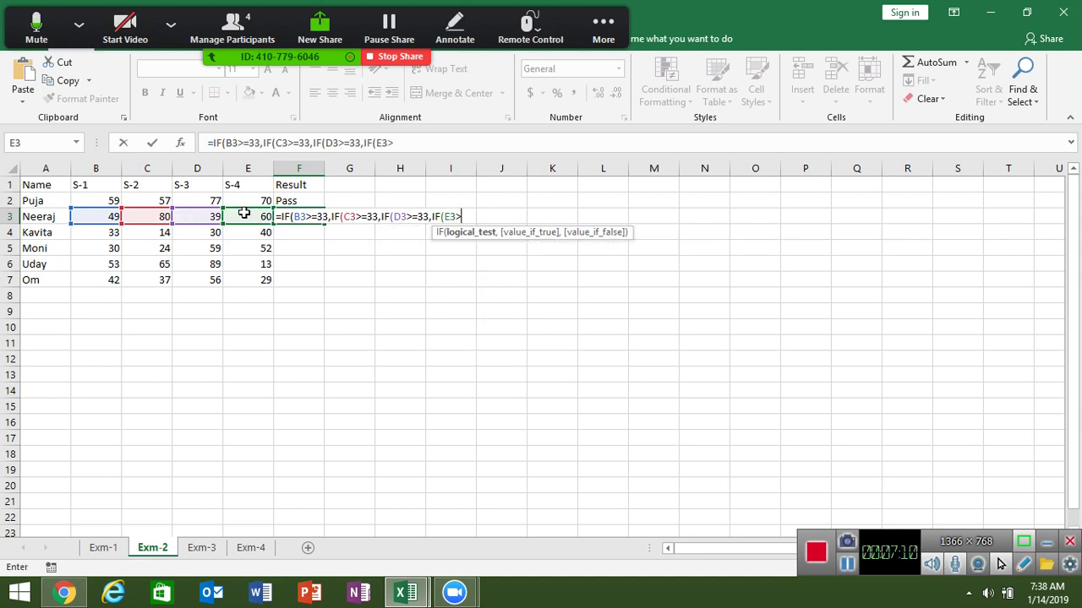
{"action": "type", "text": "=33"}
{"action": "type", "text": ","}
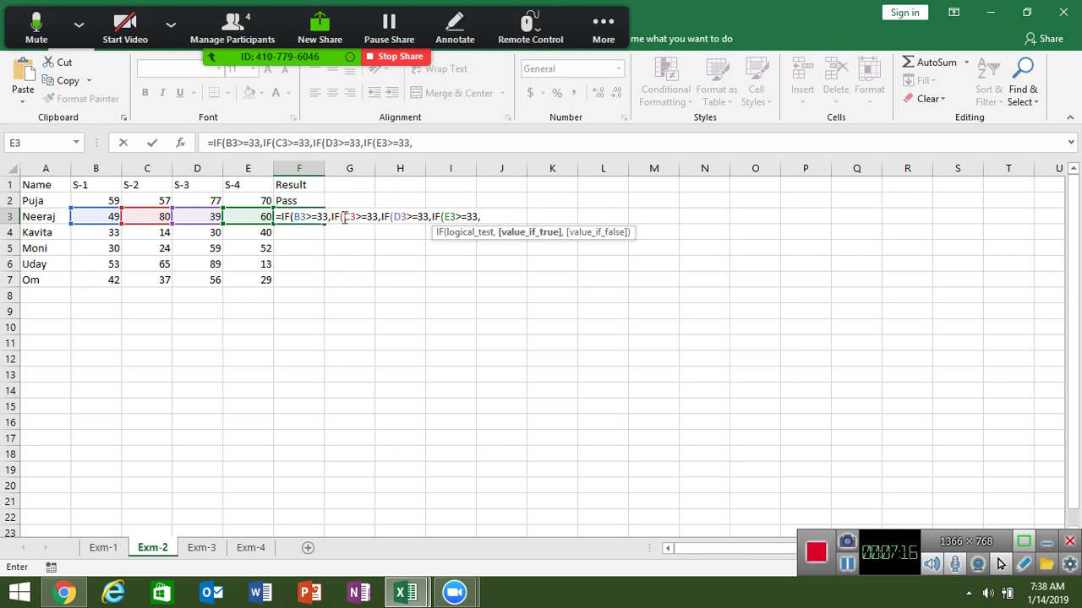
{"action": "type", "text": "\"Pas"}
{"action": "type", "text": "s\""}
{"action": "type", "text": ","}
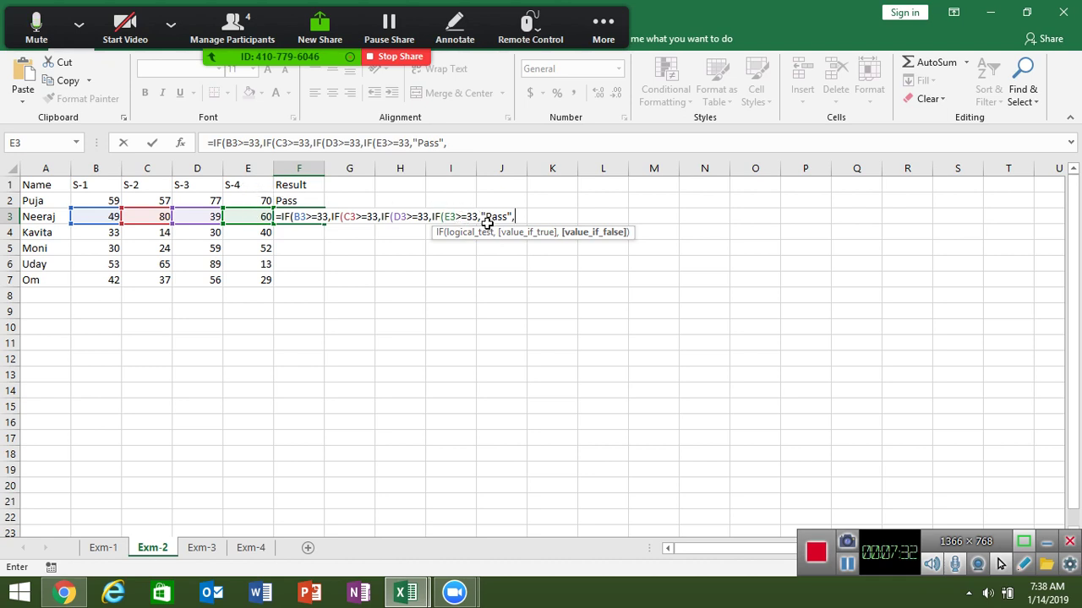
- Close F3's nested IFs with "S4 Fail", "S3 Fail", "S2 Fail" and "S1 Fail", fixing the FAil typo
{"action": "type", "text": "\"S4 "}
{"action": "type", "text": "Fail\""}
{"action": "type", "text": ")"}
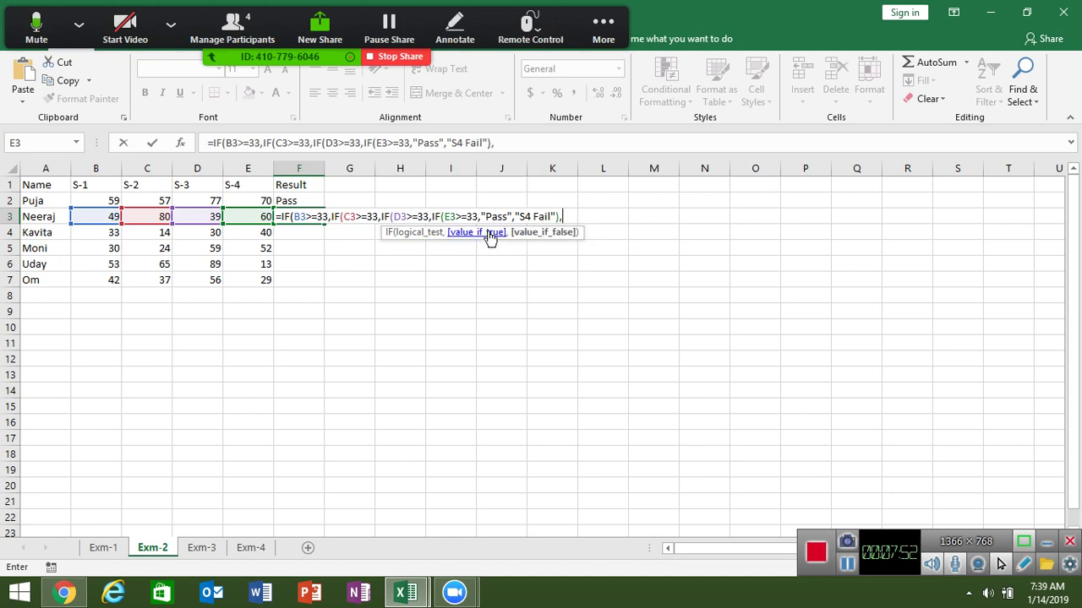
{"action": "type", "text": ",\""}
{"action": "type", "text": "S3 "}
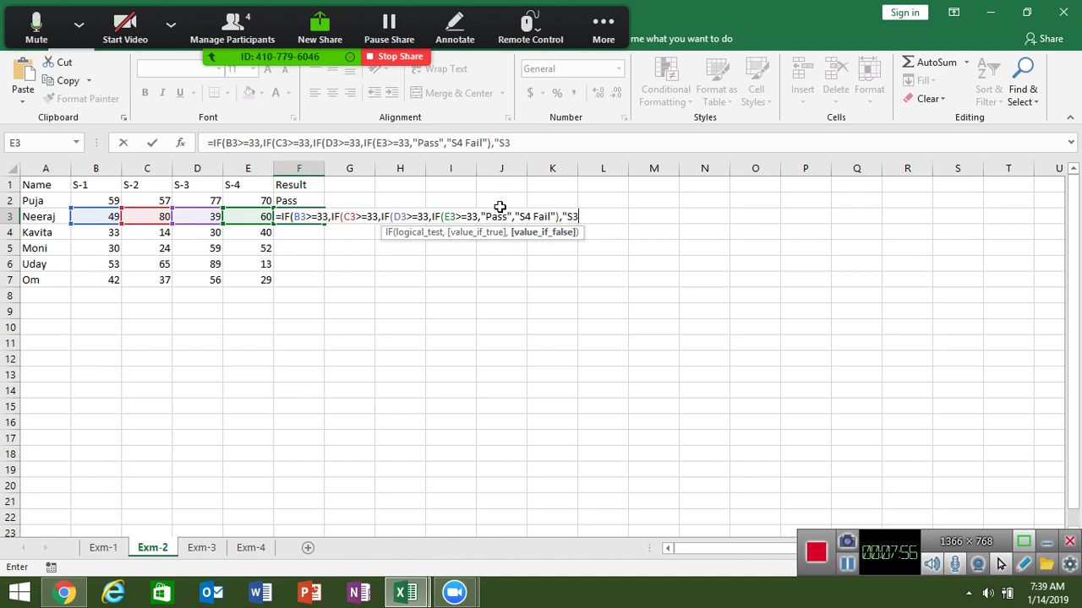
{"action": "type", "text": "Fail\""}
{"action": "type", "text": ")"}
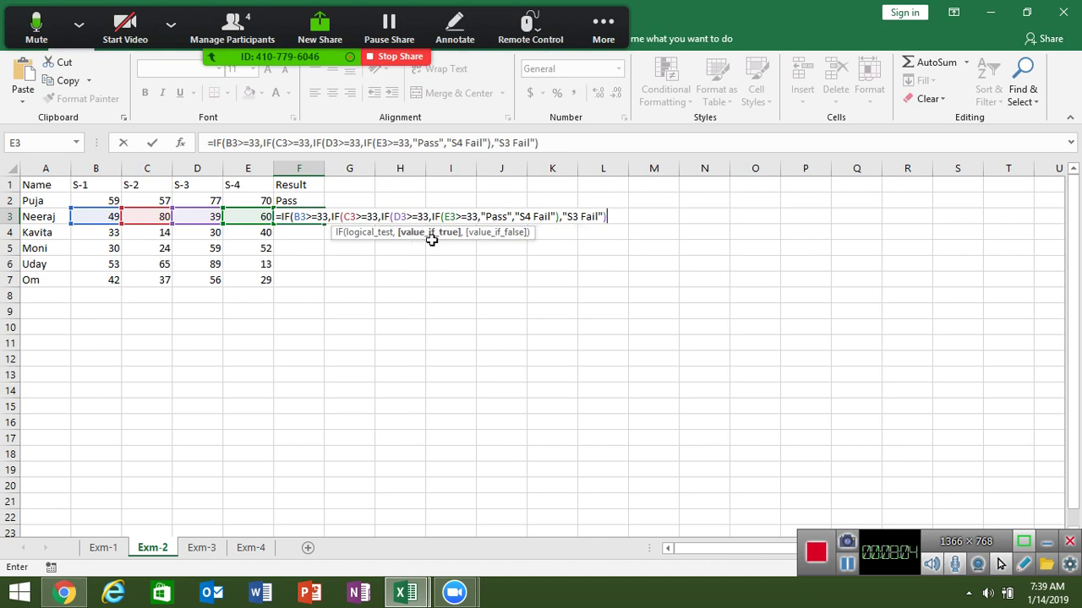
{"action": "type", "text": ","}
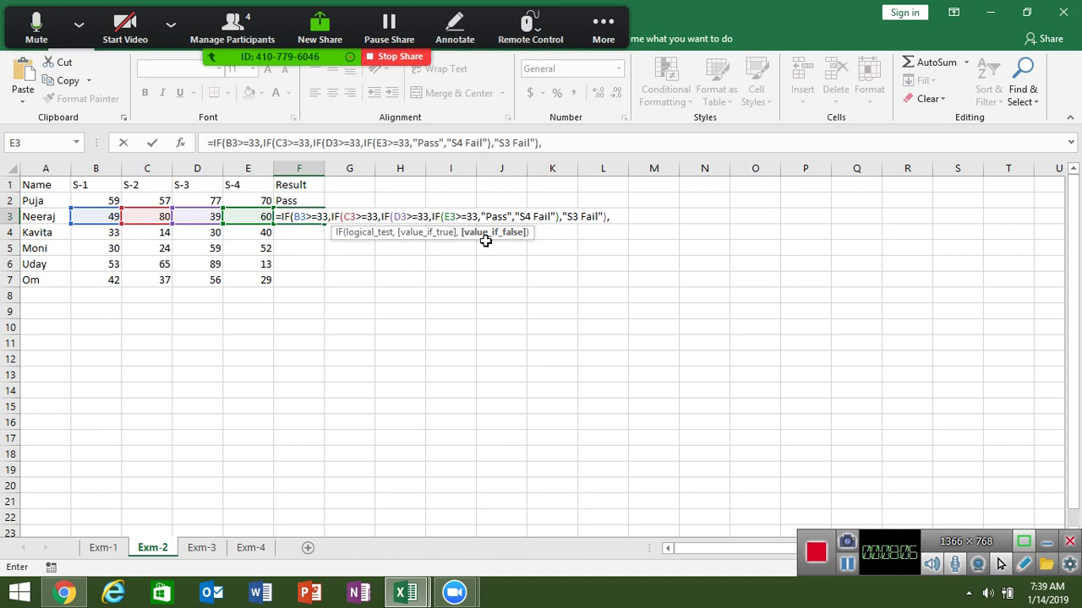
{"action": "type", "text": "\"S"}
{"action": "type", "text": "2 Fa"}
{"action": "type", "text": "il\""}
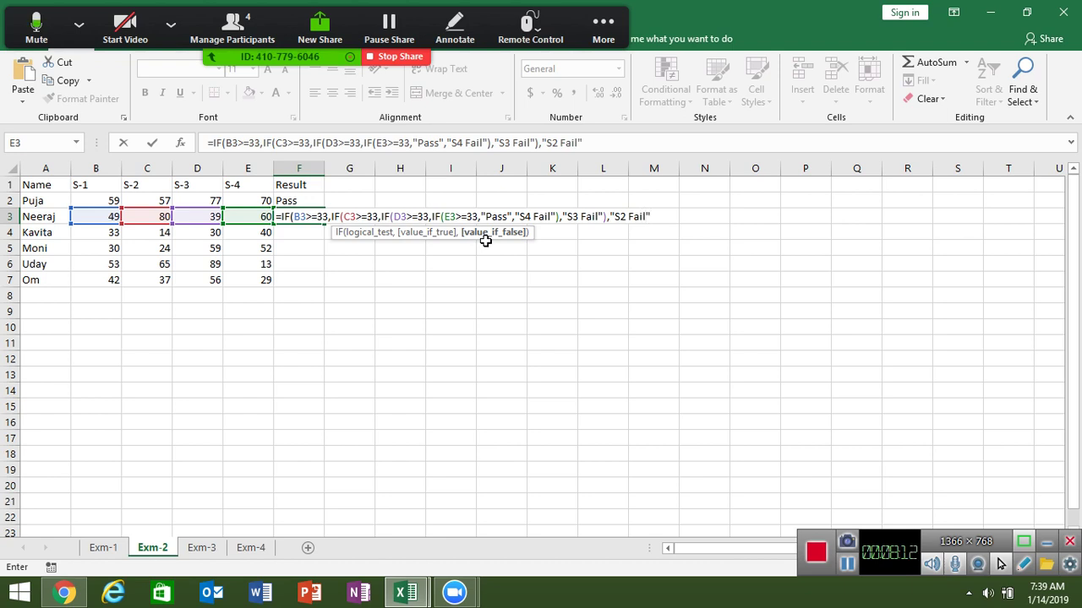
{"action": "type", "text": ")"}
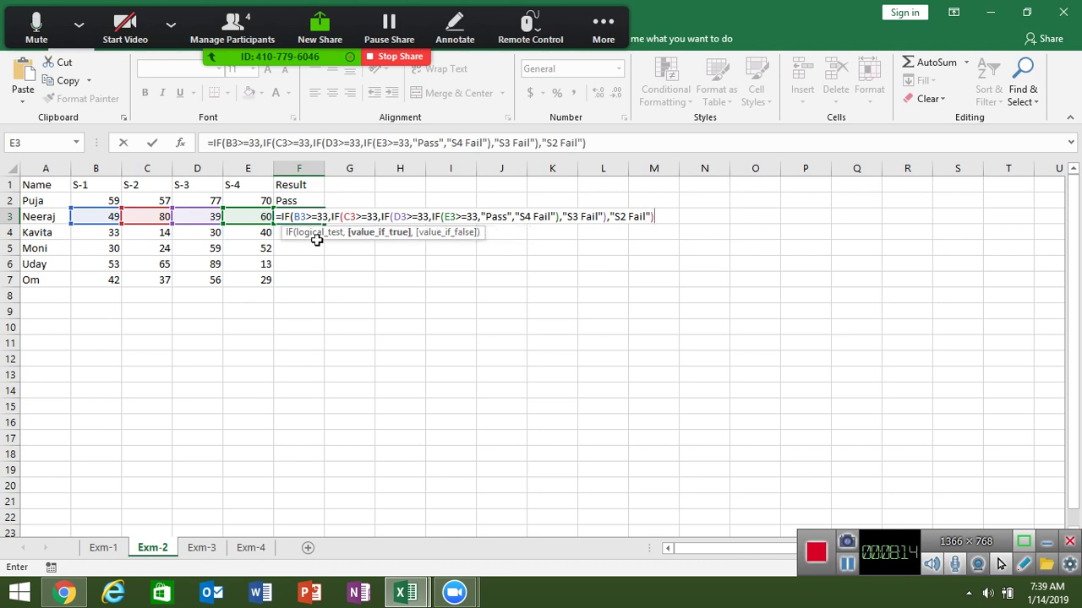
{"action": "type", "text": ","}
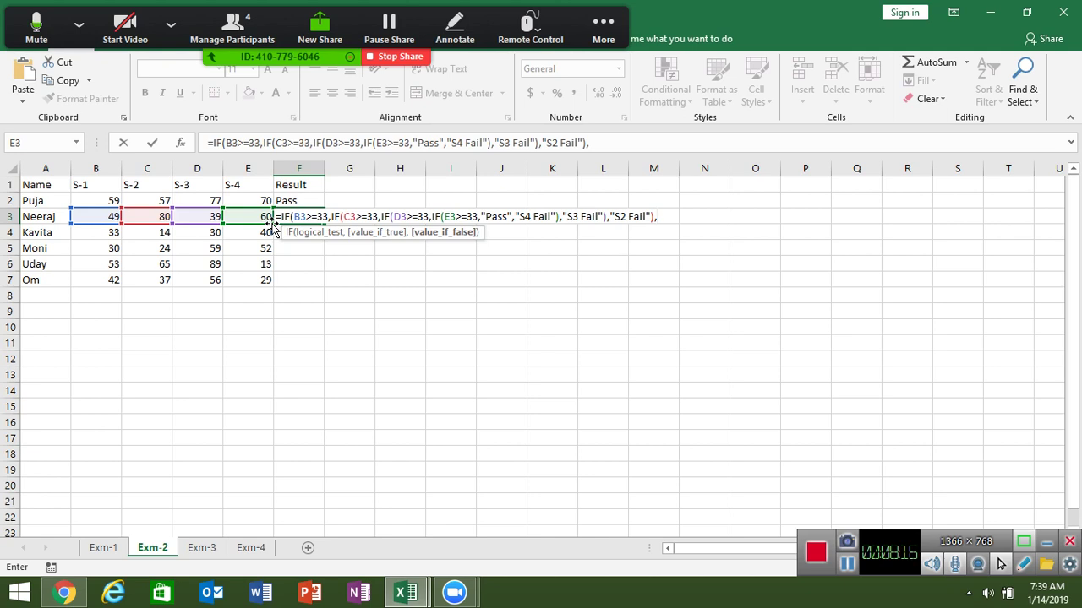
{"action": "type", "text": "\"S1 "}
{"action": "type", "text": "FAil"}
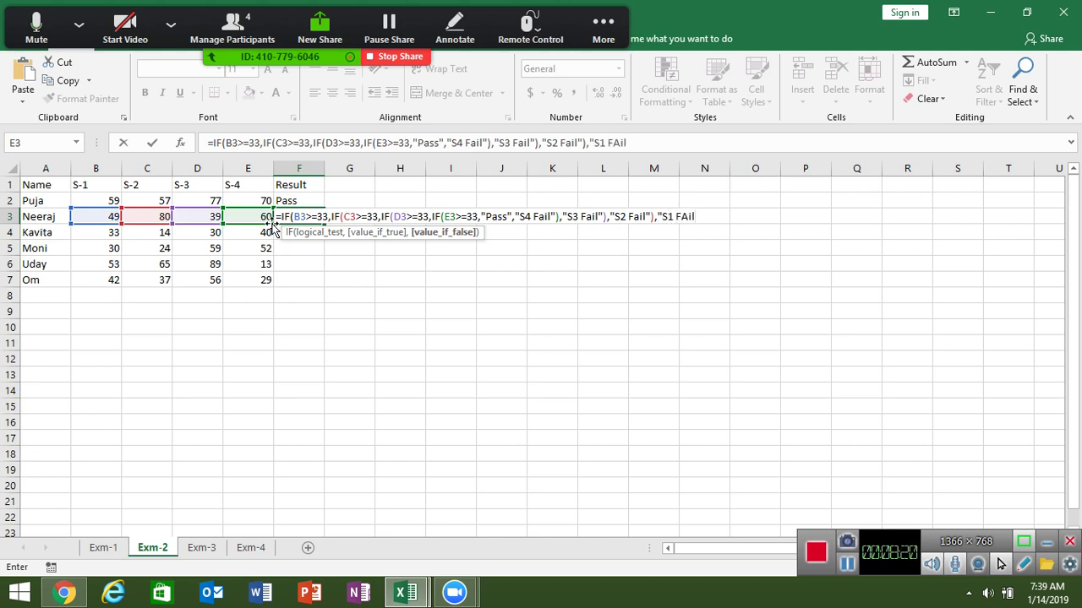
{"action": "key", "text": "BackSpace"}
{"action": "key", "text": "BackSpace"}
{"action": "key", "text": "BackSpace"}
{"action": "type", "text": "ail"}
{"action": "type", "text": "\")"}
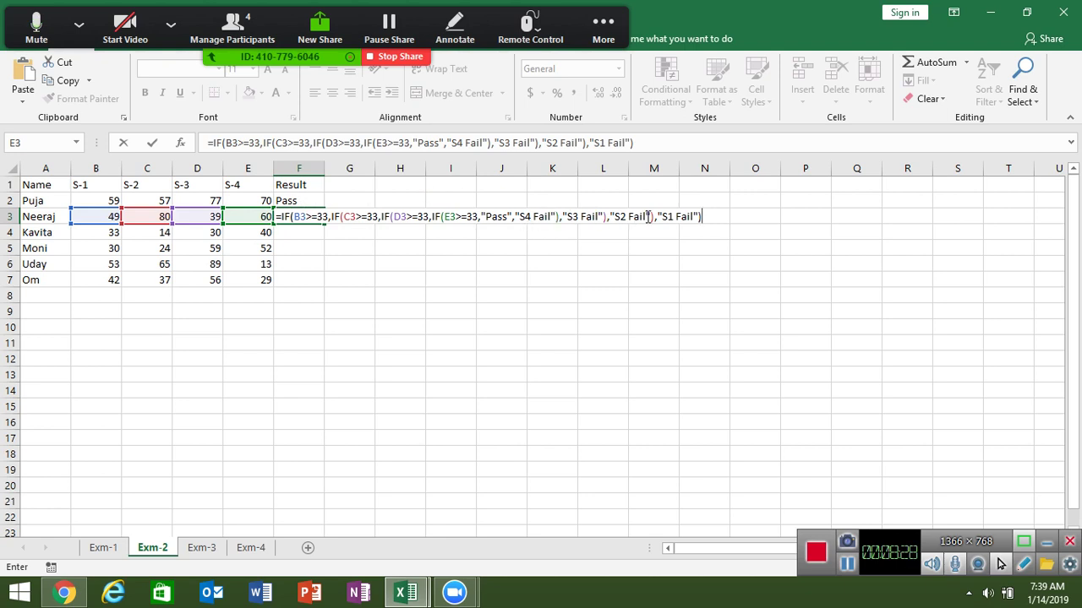
- Commit F3's nested IF and fill it to F7, showing Pass, S2 Fail, S1 Fail, S4 Fail, S4 Fail
{"action": "key", "text": "Return"}
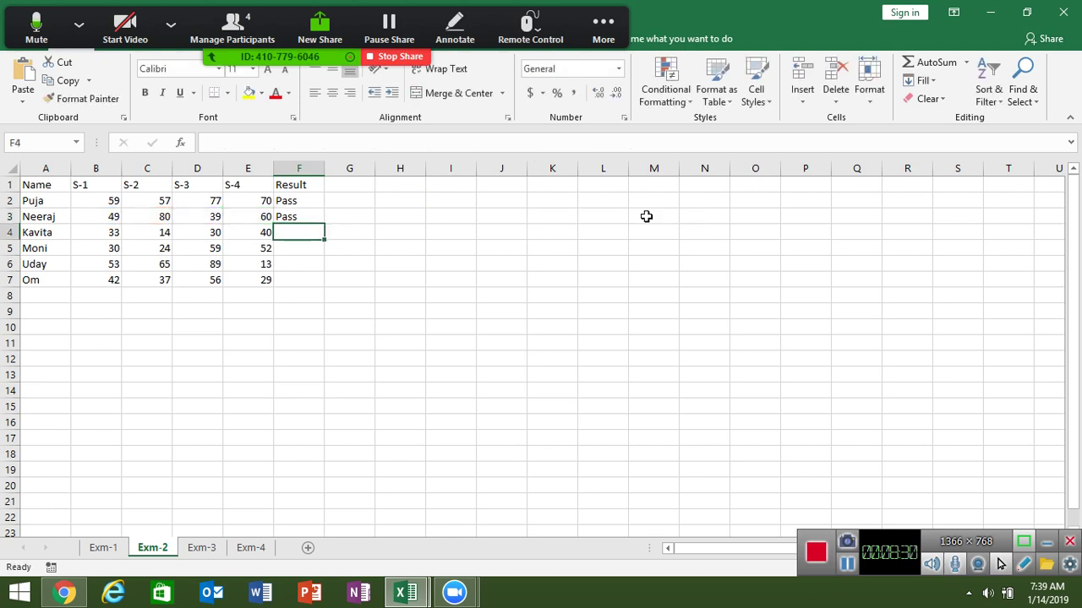
{"action": "key", "text": "Up"}
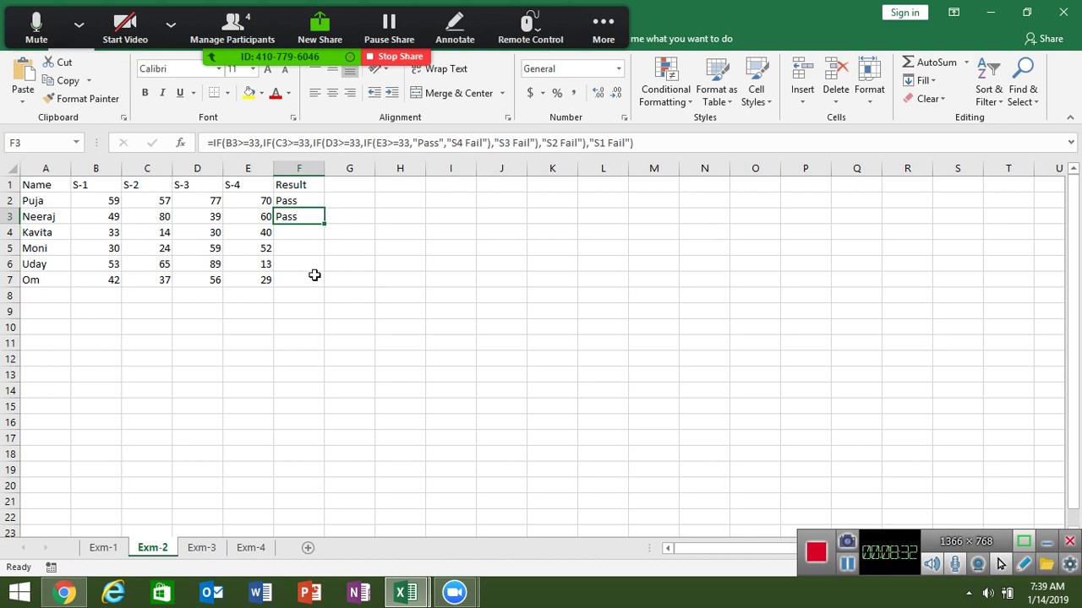
{"action": "double_click", "coordinate": [325, 224]}
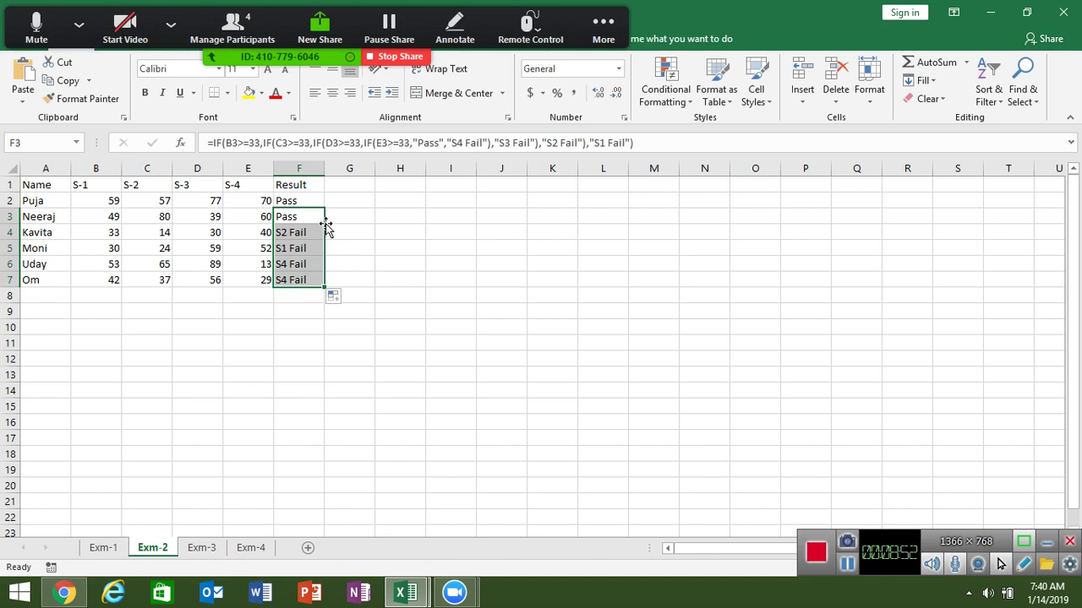
- On Exm-3, check that B2's off formula is still intact, then begin =IF( in C2
{"action": "left_click", "coordinate": [203, 548]}
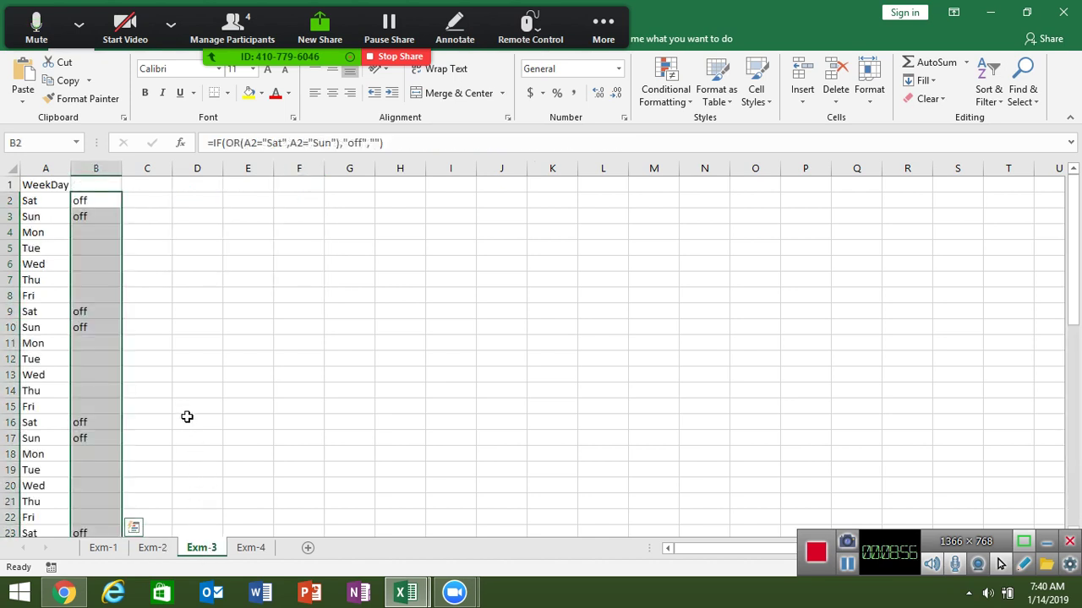
{"action": "key", "text": "Delete"}
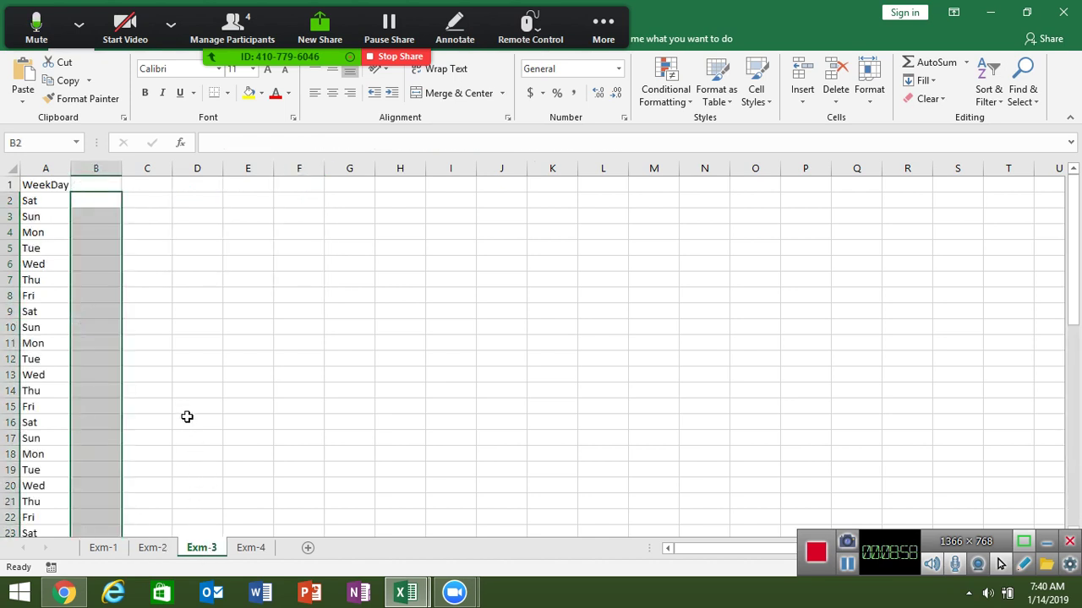
{"action": "key", "text": "ctrl+z"}
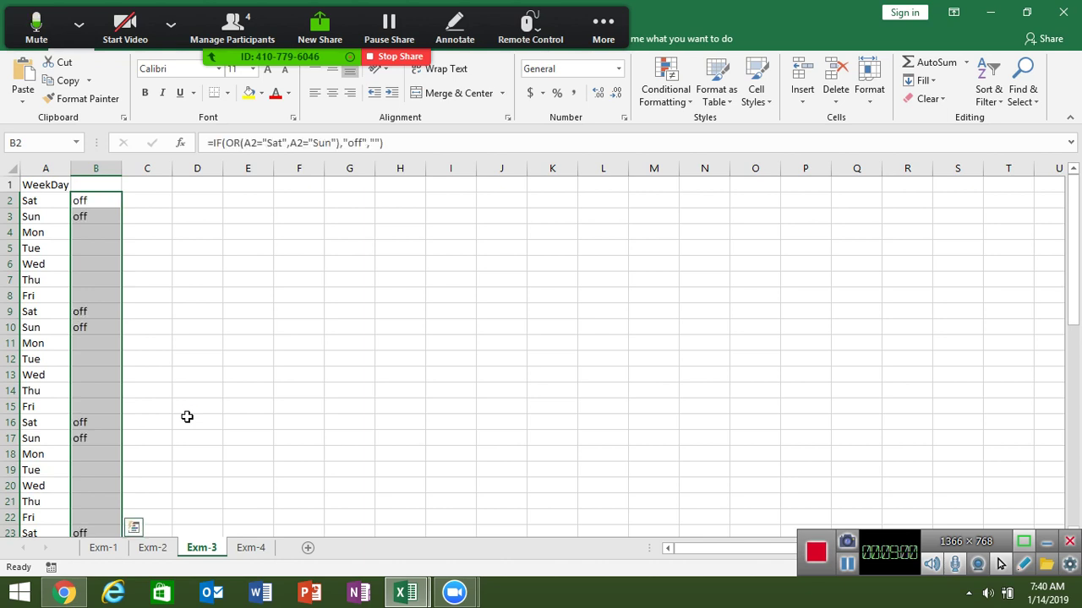
{"action": "double_click", "coordinate": [100, 205]}
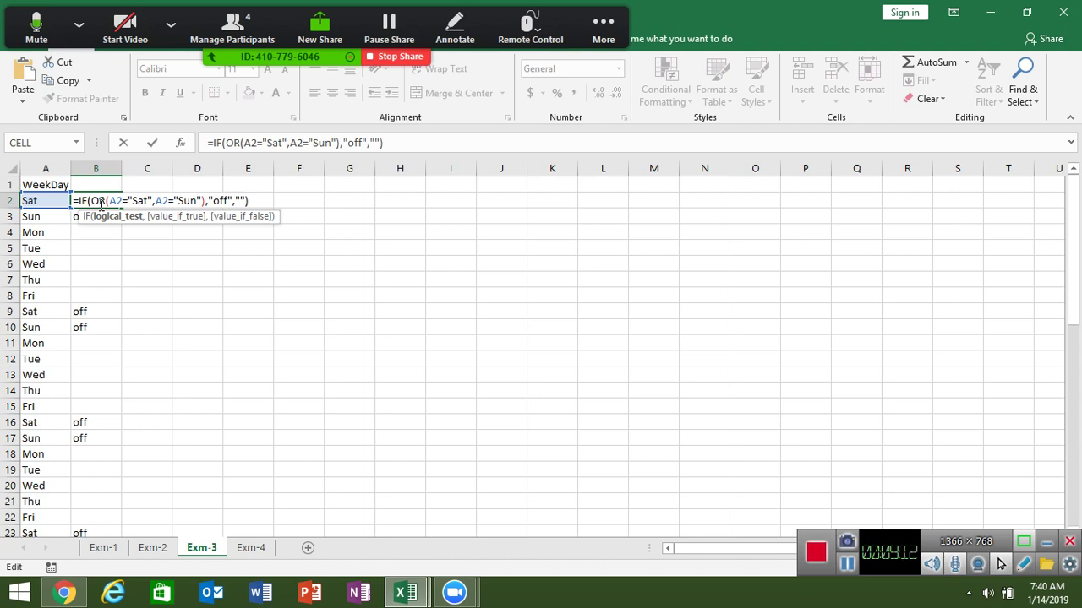
{"action": "key", "text": "ctrl+Return"}
{"action": "key", "text": "Right"}
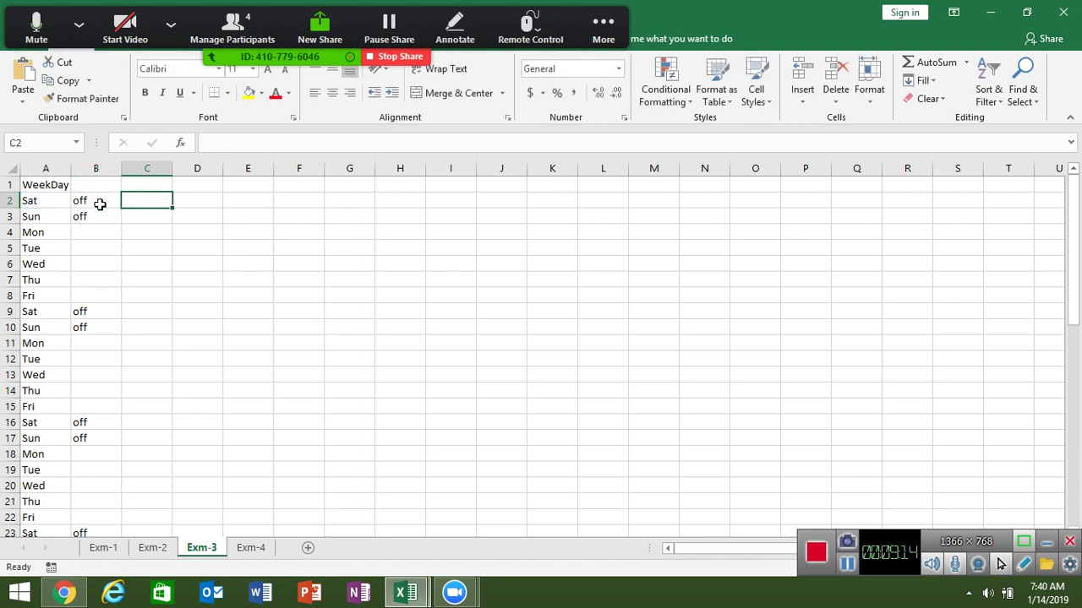
{"action": "type", "text": "=IF("}
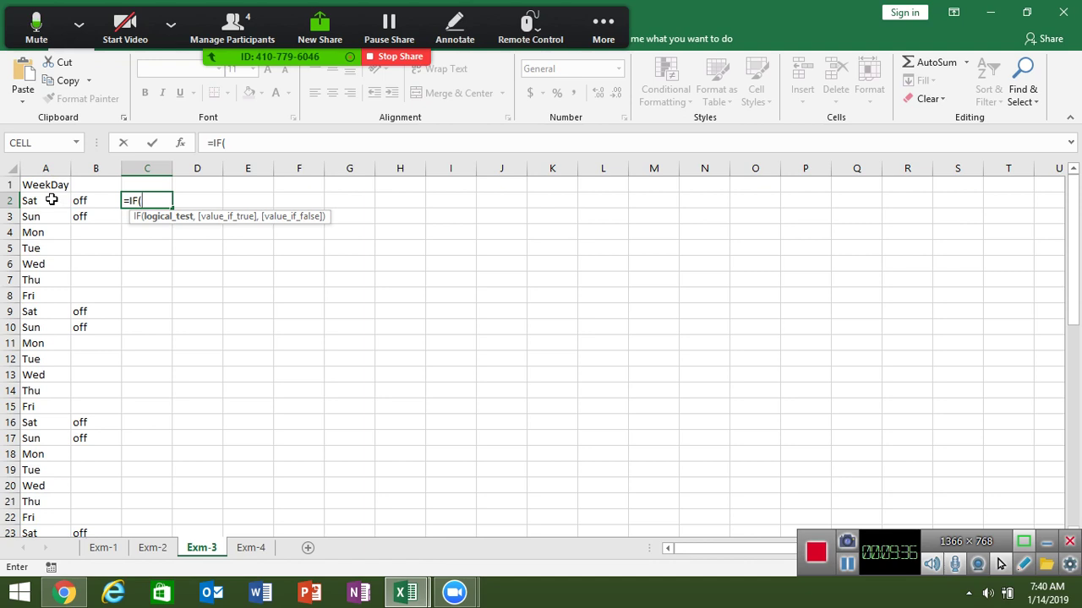
- Complete =IF(A2="Sat","Off",IF(A2="Sun","off","")) in C2 and fill it down to C19
{"action": "left_click", "coordinate": [51, 200]}
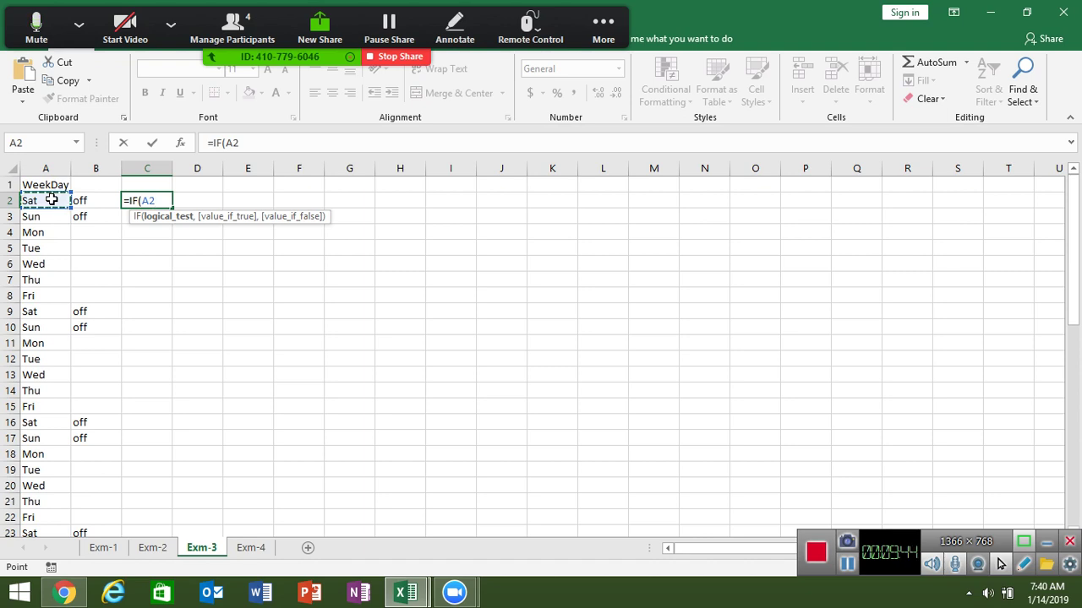
{"action": "type", "text": "="}
{"action": "type", "text": "Sa"}
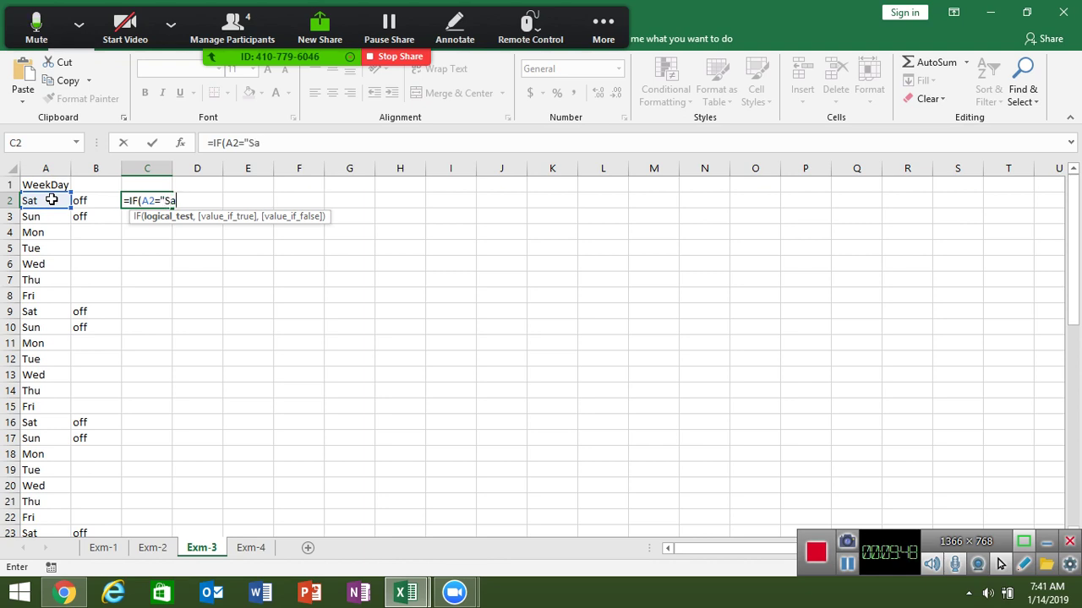
{"action": "type", "text": "t"}
{"action": "type", "text": ",\""}
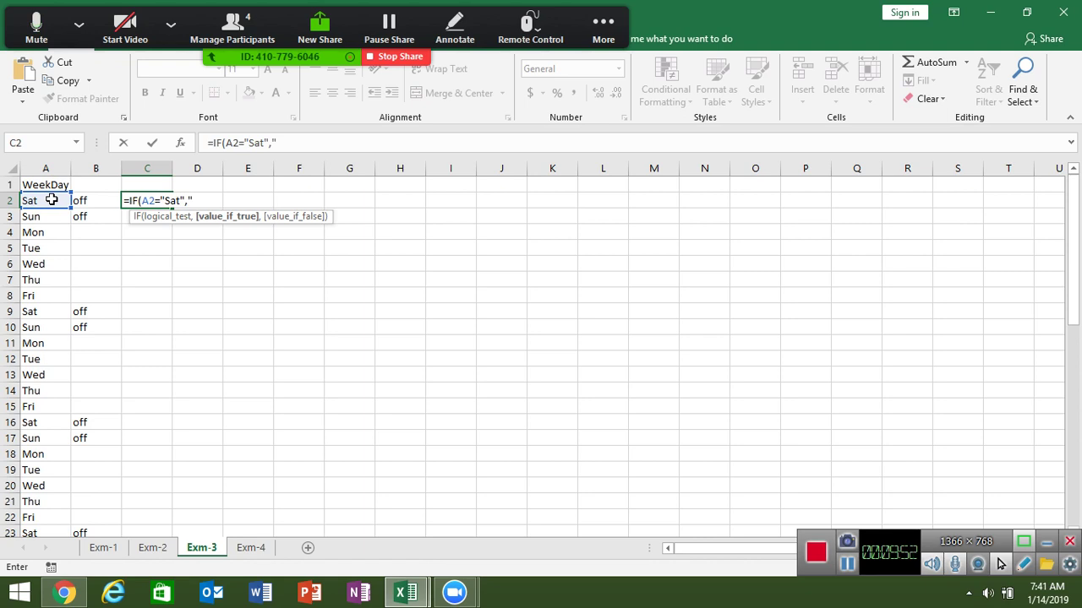
{"action": "type", "text": "O"}
{"action": "type", "text": "ff:"}
{"action": "type", "text": "\",i"}
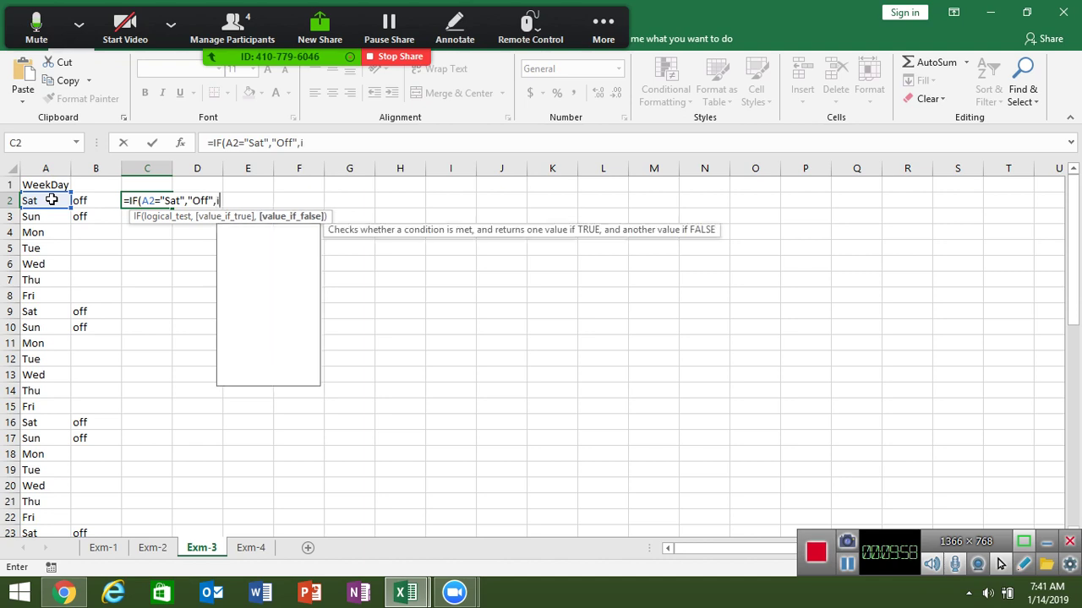
{"action": "type", "text": "f"}
{"action": "key", "text": "Tab"}
{"action": "left_click", "coordinate": [50, 200]}
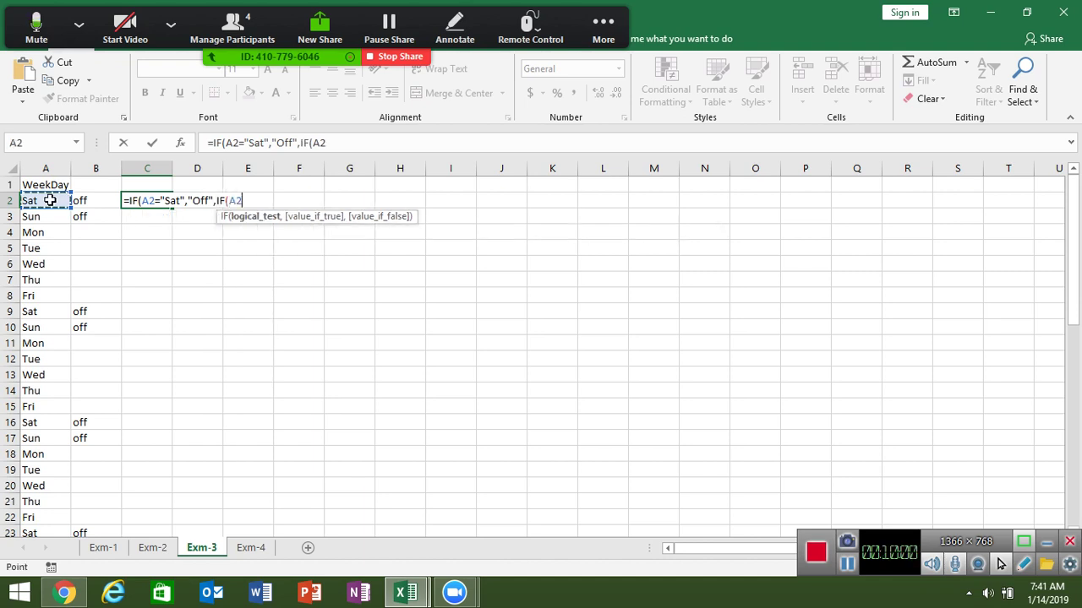
{"action": "type", "text": "=\""}
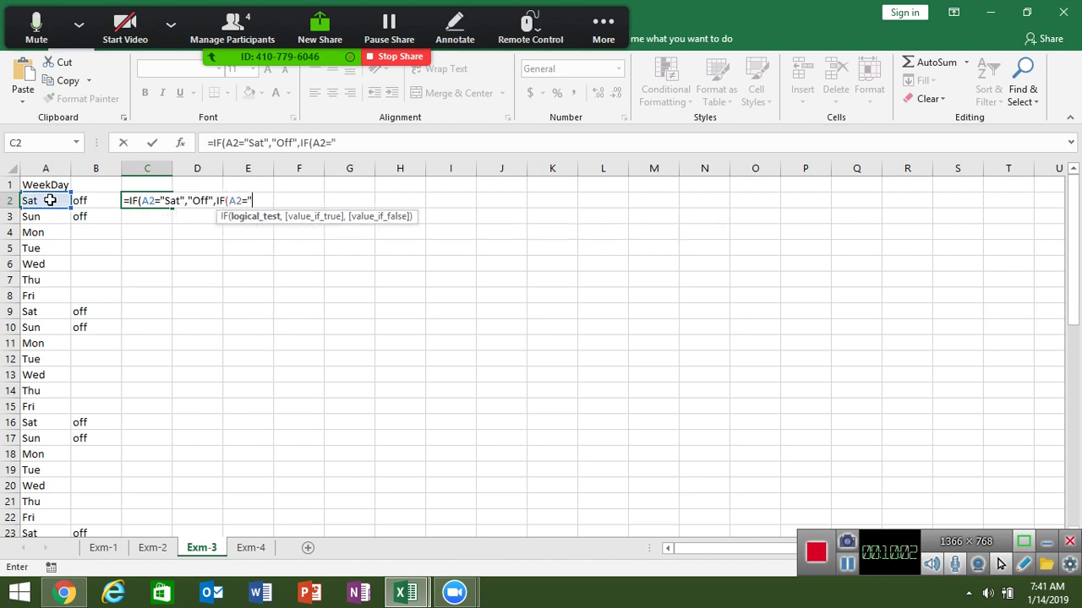
{"action": "type", "text": "S"}
{"action": "type", "text": "un\","}
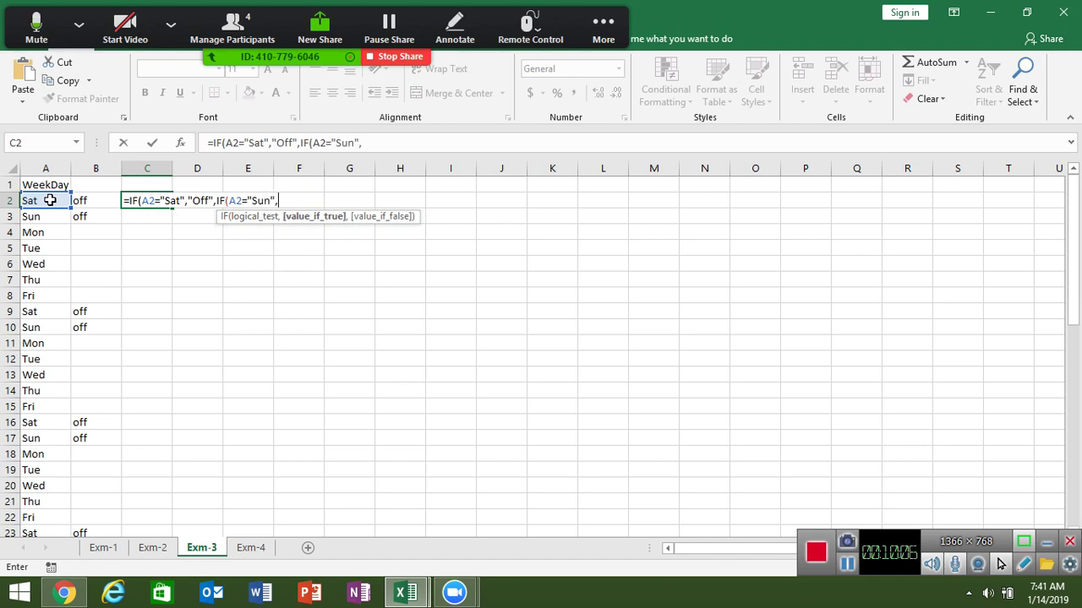
{"action": "type", "text": "\""}
{"action": "type", "text": "off\""}
{"action": "type", "text": ",\"\""}
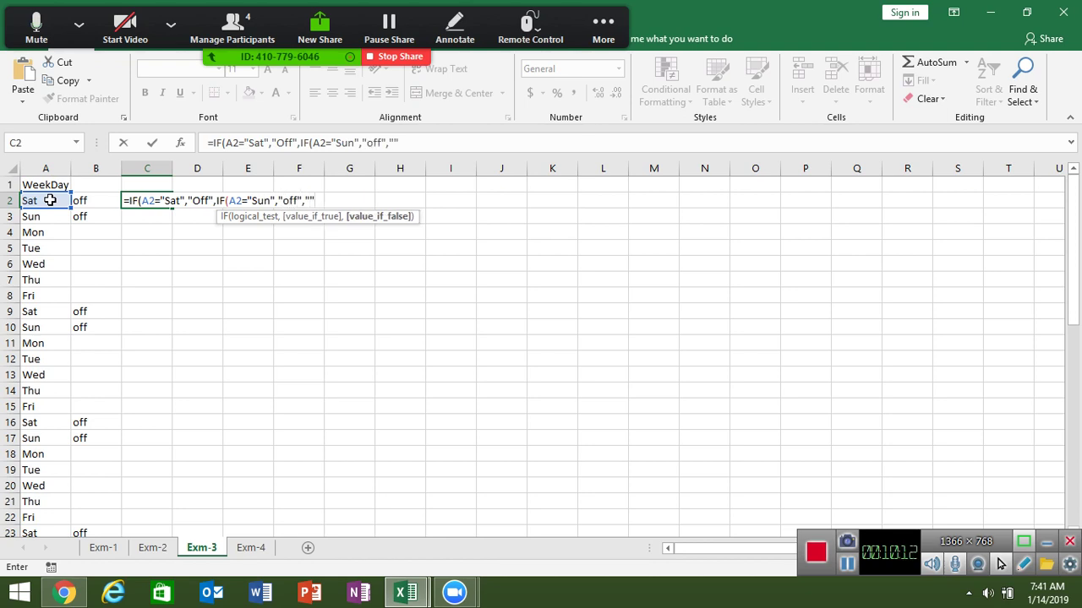
{"action": "type", "text": ")"}
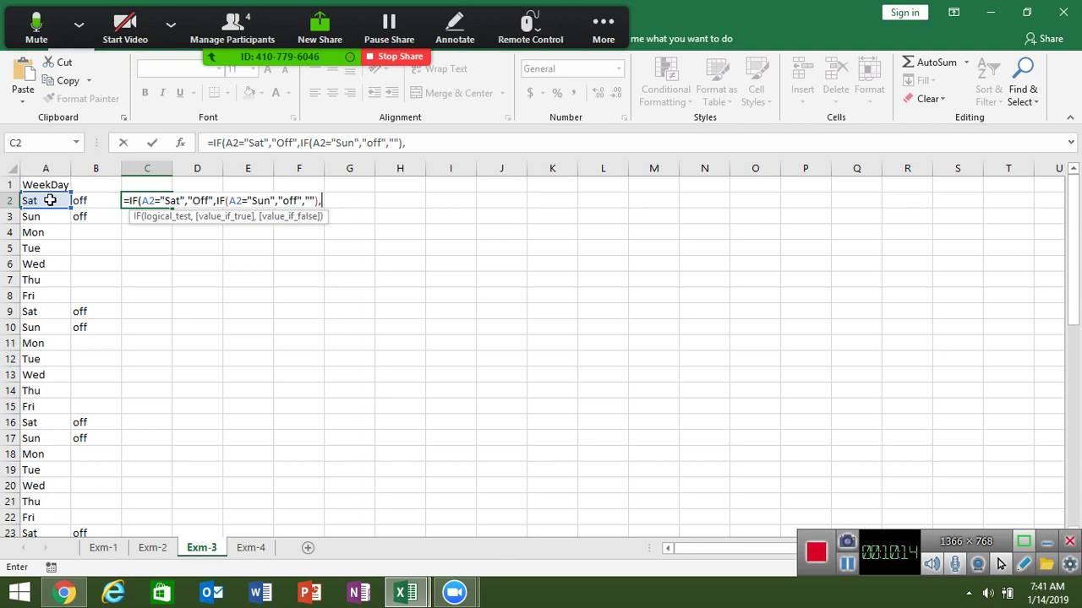
{"action": "type", "text": ")"}
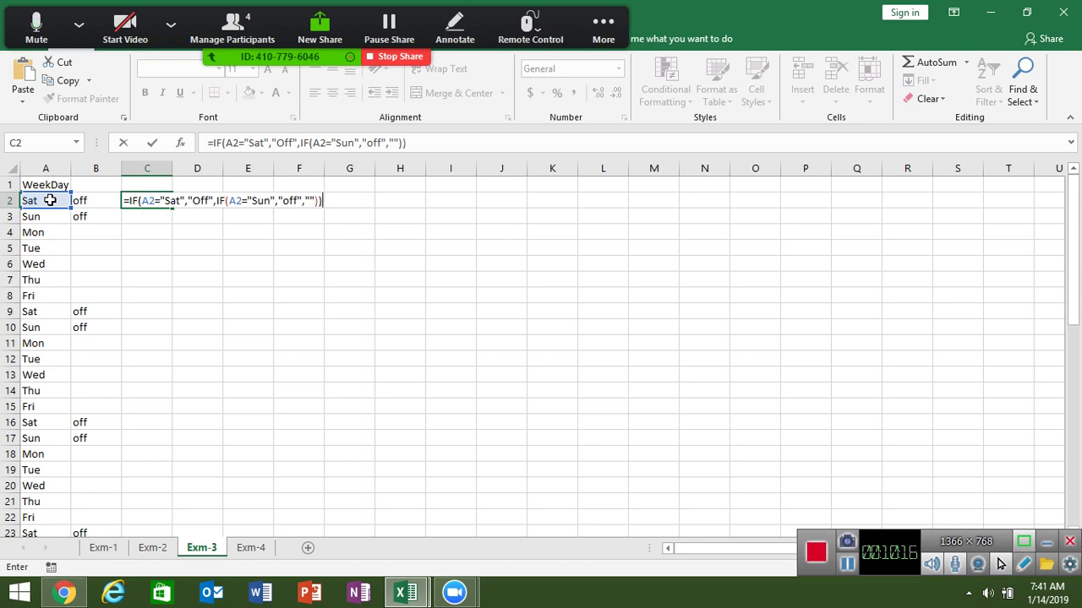
{"action": "key", "text": "ctrl+Return"}
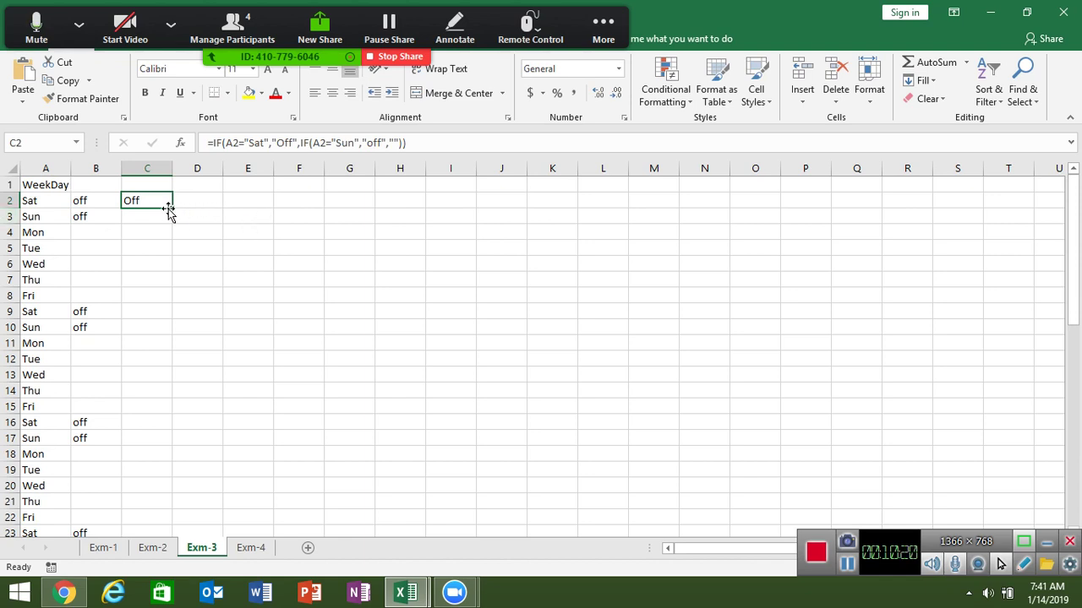
{"action": "left_click_drag", "start_coordinate": [171, 211], "coordinate": [174, 476]}
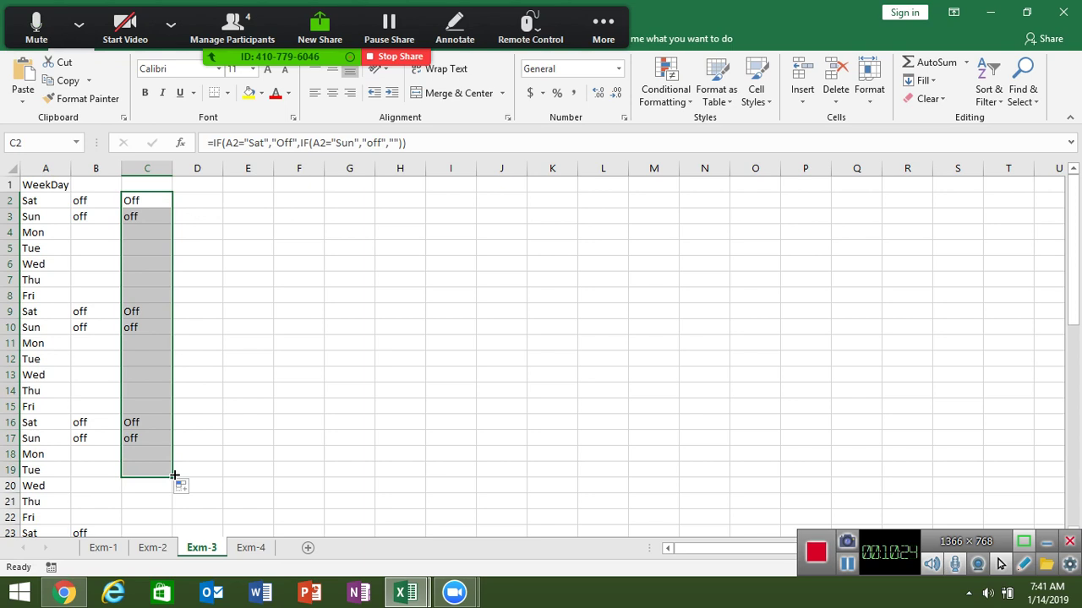
- On Exm-4, inspect G3's IF(OR(...)) OK/Pending formula without changing it, then move to H3
{"action": "left_click", "coordinate": [252, 550]}
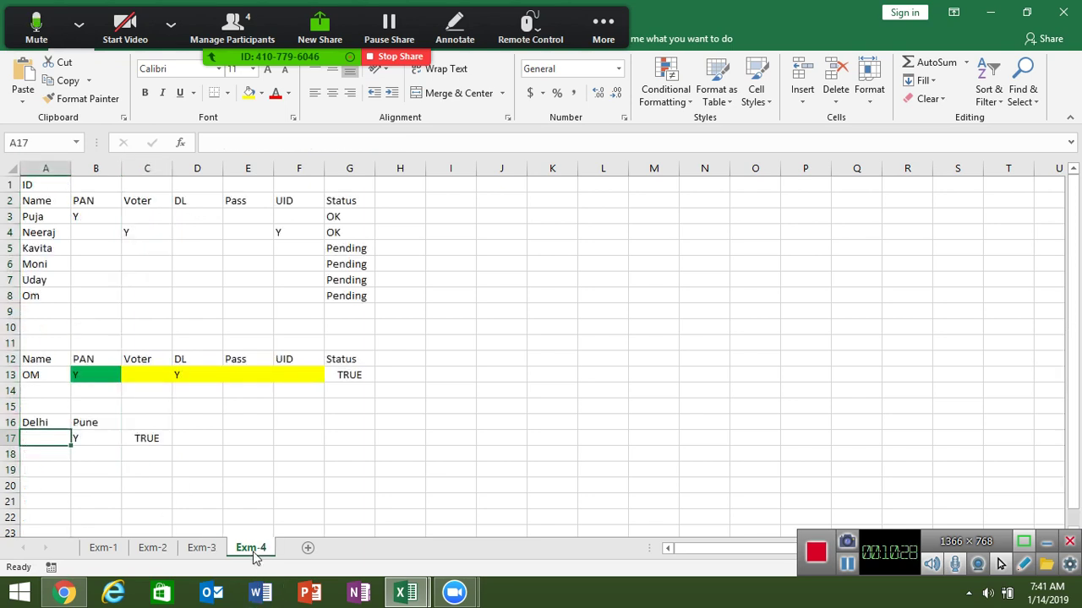
{"action": "left_click", "coordinate": [351, 215]}
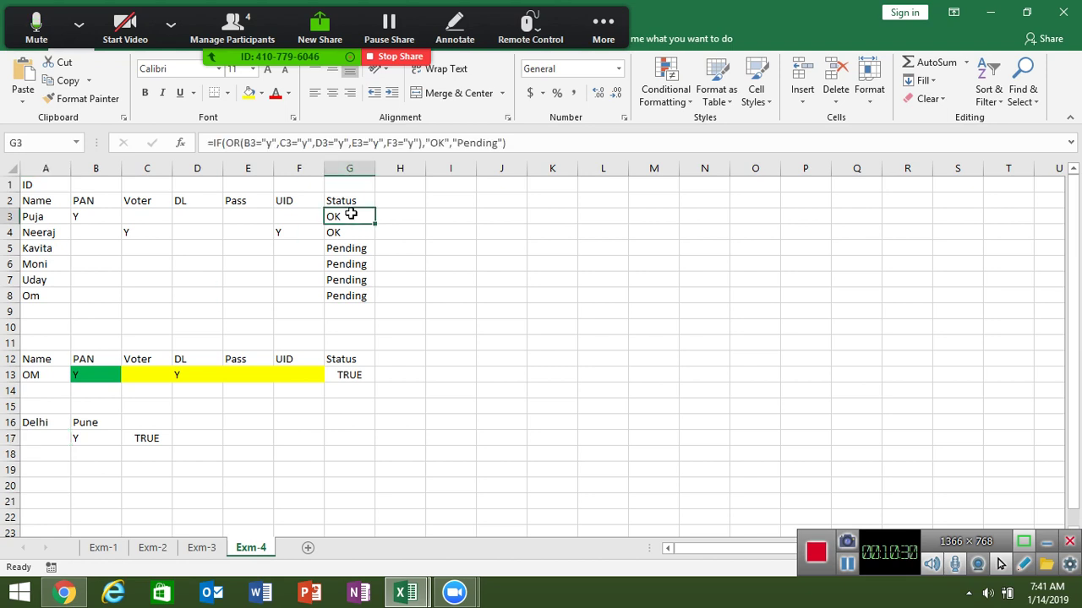
{"action": "double_click", "coordinate": [351, 215]}
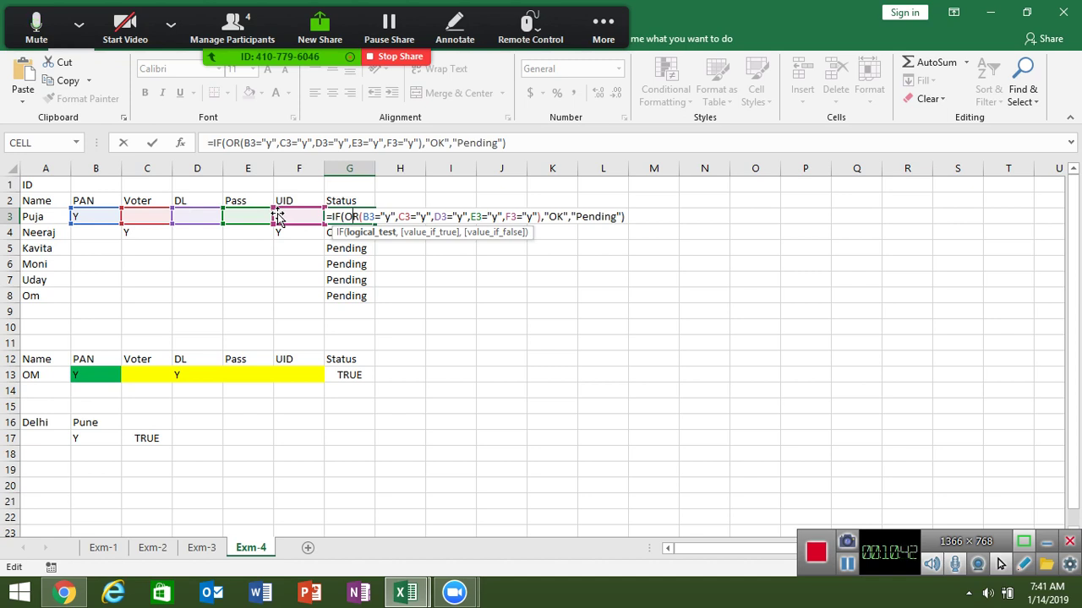
{"action": "double_click", "coordinate": [354, 216]}
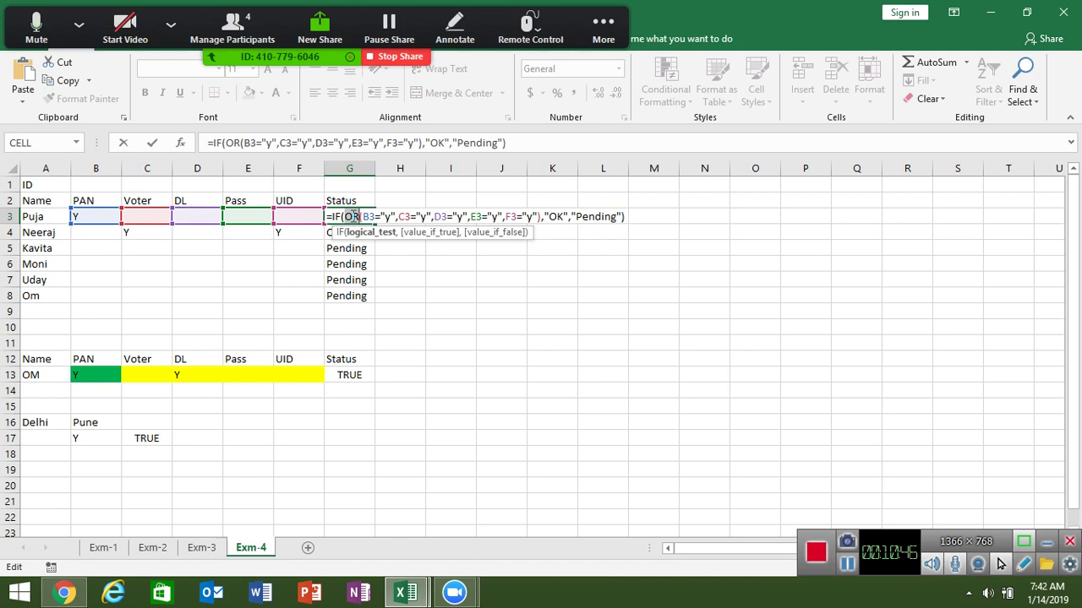
{"action": "key", "text": "Escape"}
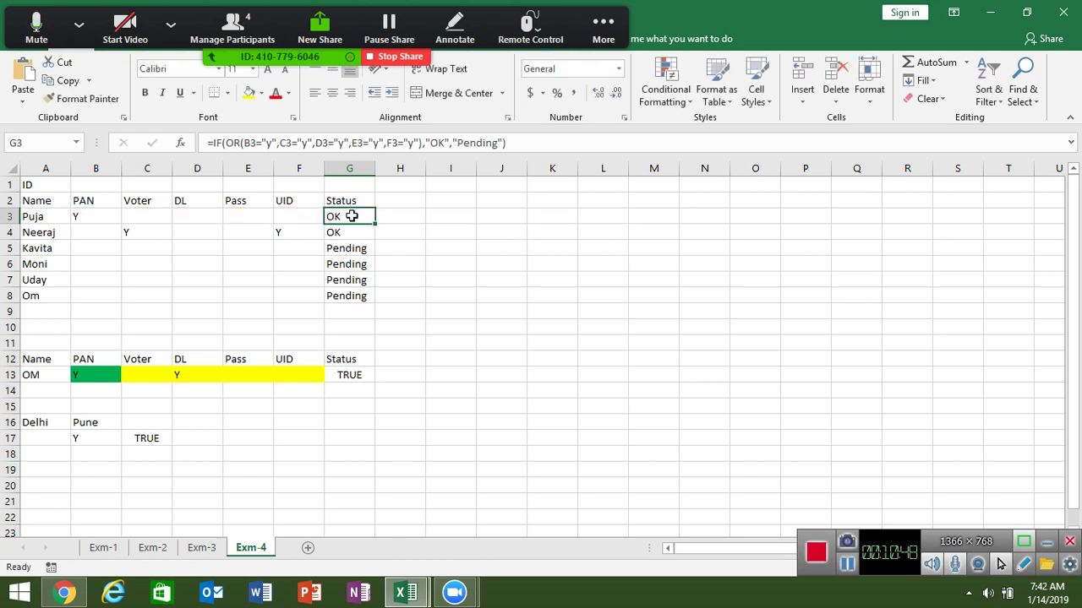
{"action": "key", "text": "Right"}
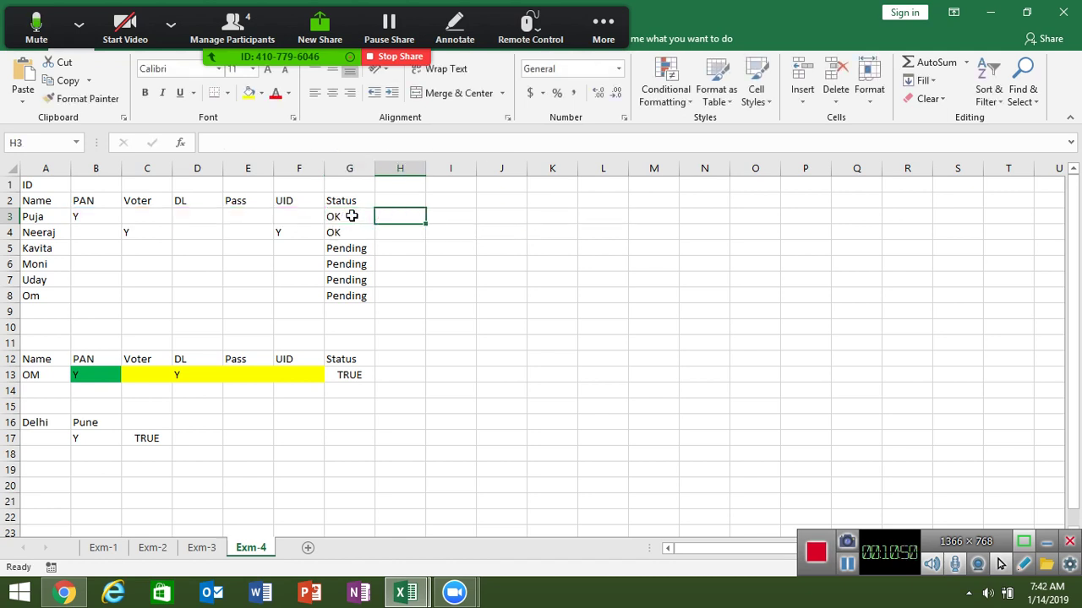
- Begin H3's nested IF with tests returning "OK" when B3, C3 or D3 equals "y"
{"action": "type", "text": "=if"}
{"action": "key", "text": "Tab"}
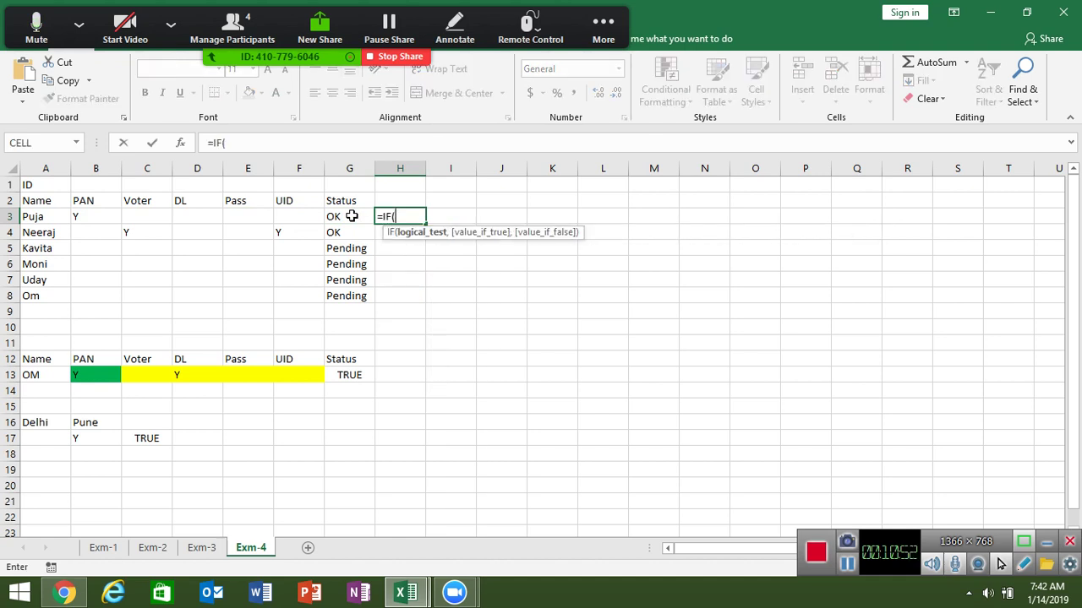
{"action": "left_click", "coordinate": [109, 212]}
{"action": "type", "text": "="}
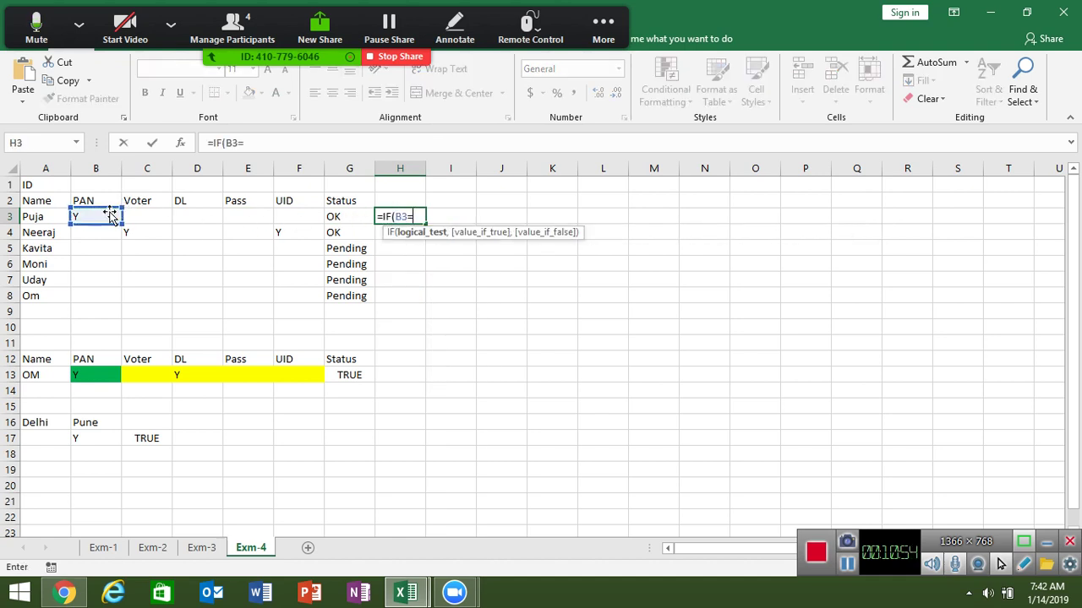
{"action": "type", "text": "\"y\""}
{"action": "type", "text": ",\"OK"}
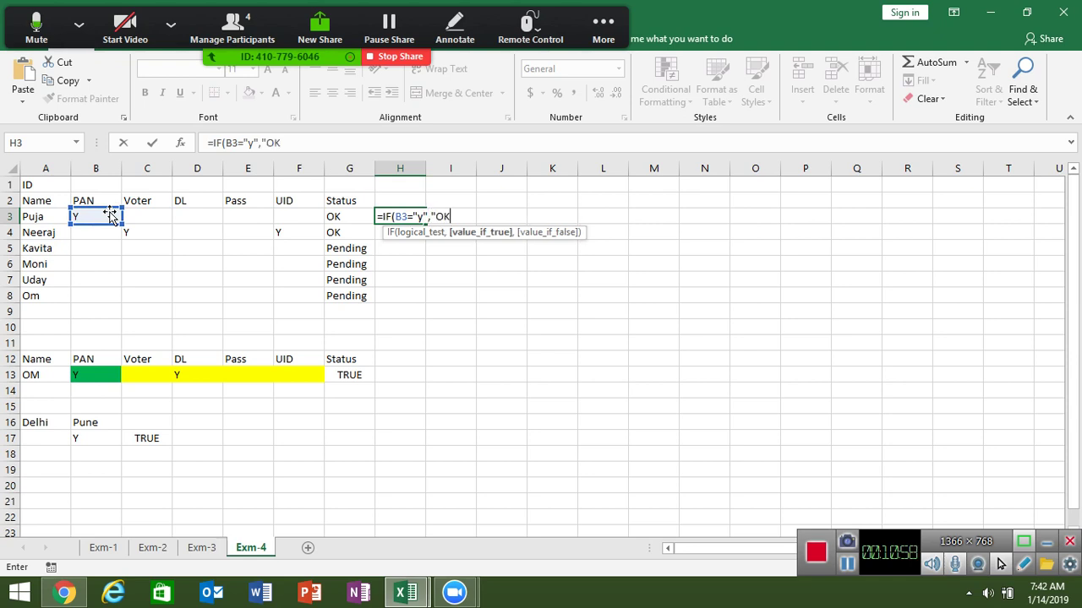
{"action": "type", "text": "\""}
{"action": "type", "text": ",if"}
{"action": "key", "text": "Tab"}
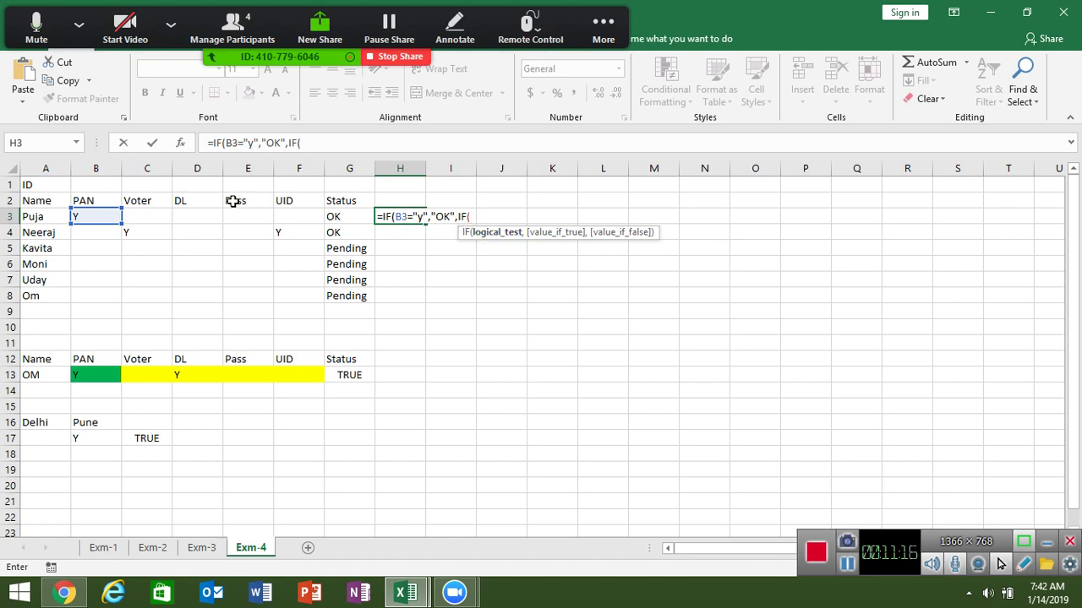
{"action": "left_click", "coordinate": [161, 217]}
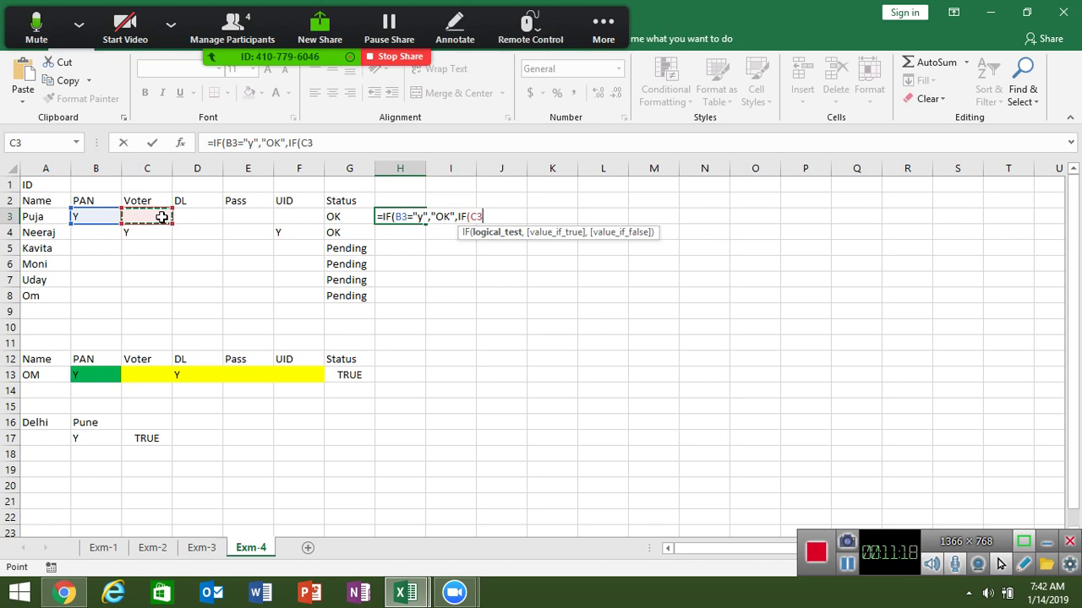
{"action": "type", "text": "="}
{"action": "type", "text": "y\""}
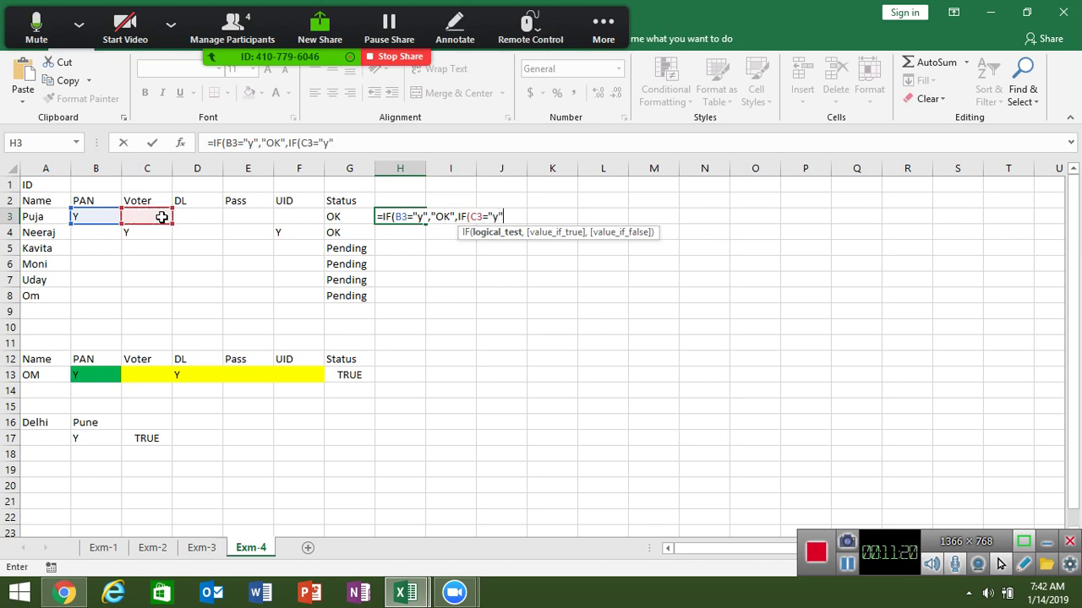
{"action": "type", "text": ",\""}
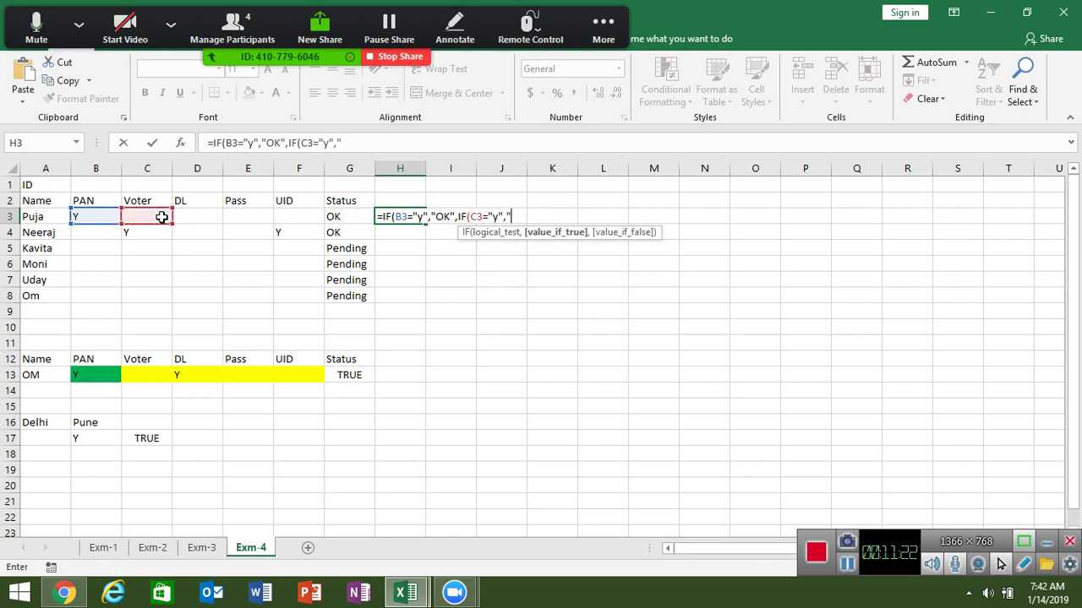
{"action": "type", "text": "OK:"}
{"action": "type", "text": "\""}
{"action": "type", "text": ",IF("}
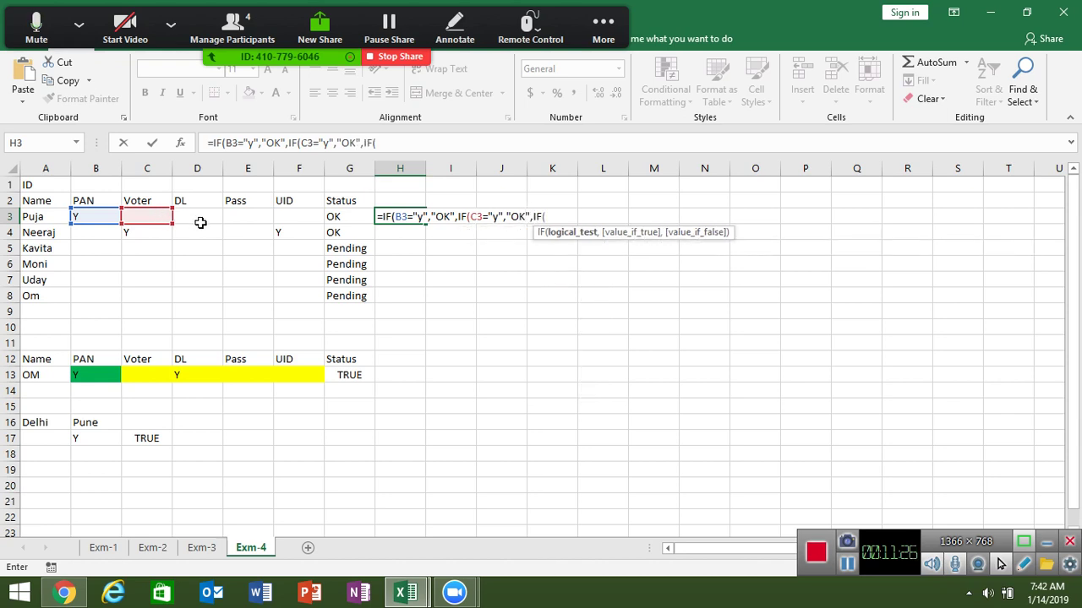
{"action": "left_click", "coordinate": [199, 222]}
{"action": "type", "text": "=\"y\""}
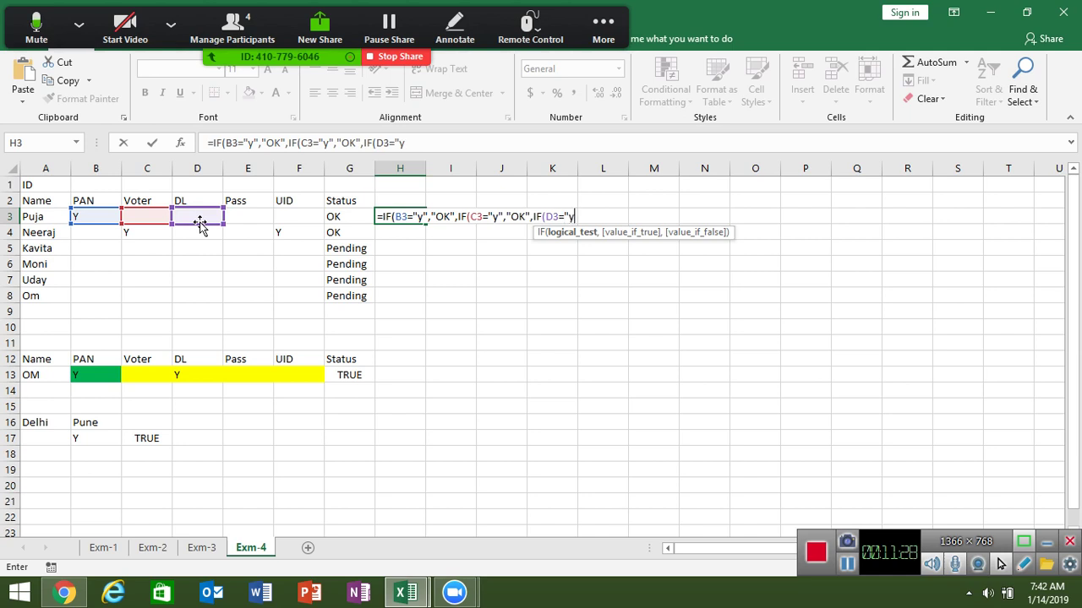
{"action": "type", "text": ",\""}
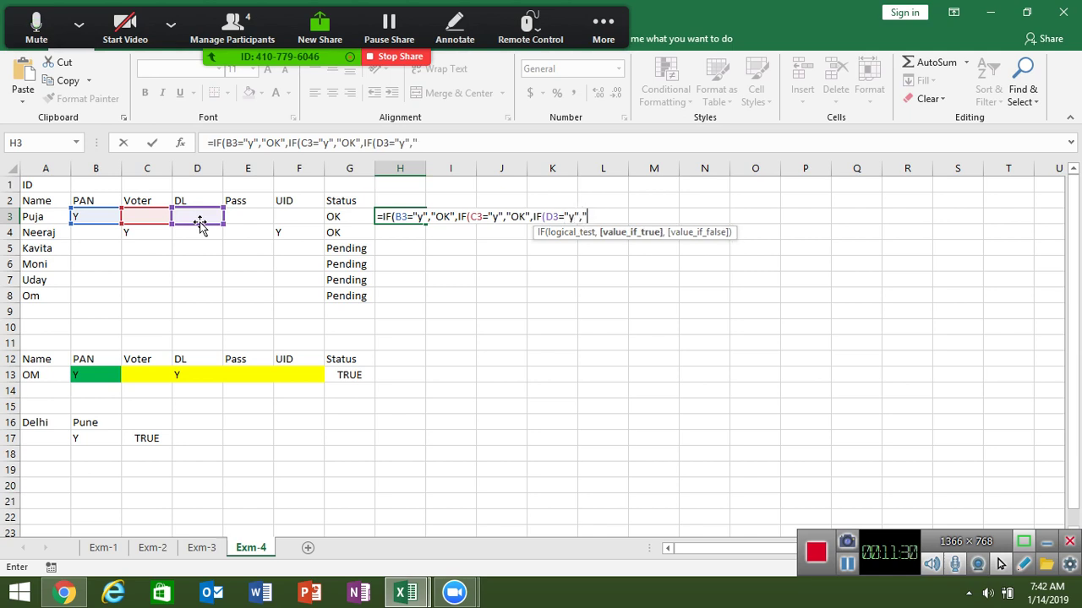
{"action": "type", "text": "OK\","}
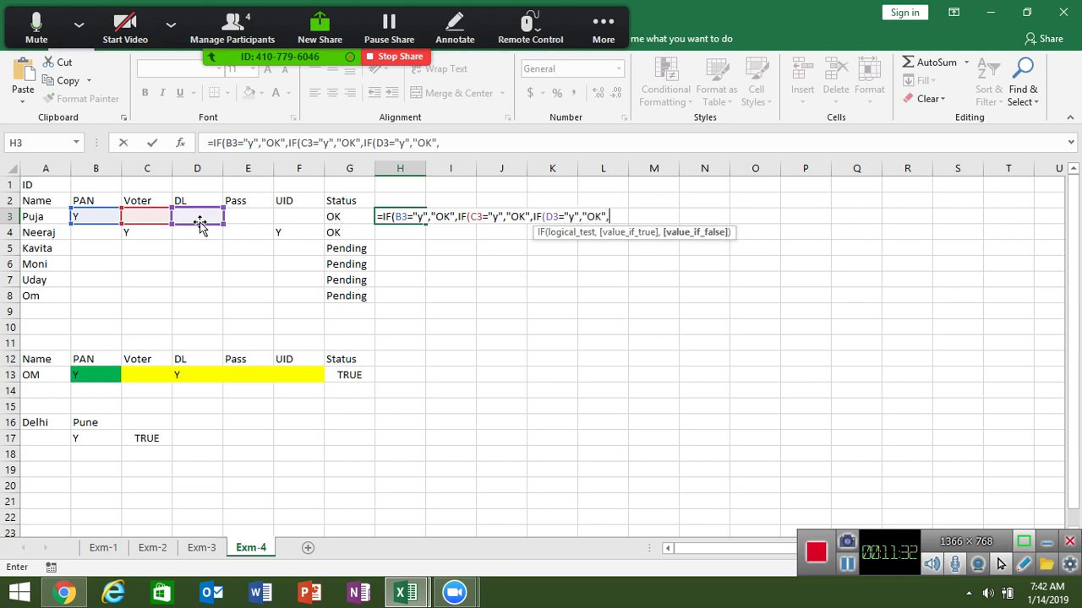
{"action": "type", "text": "IF("}
- Add the E3 and F3 "y" tests with a "Pending" fallback and enter the formula
{"action": "left_click", "coordinate": [240, 214]}
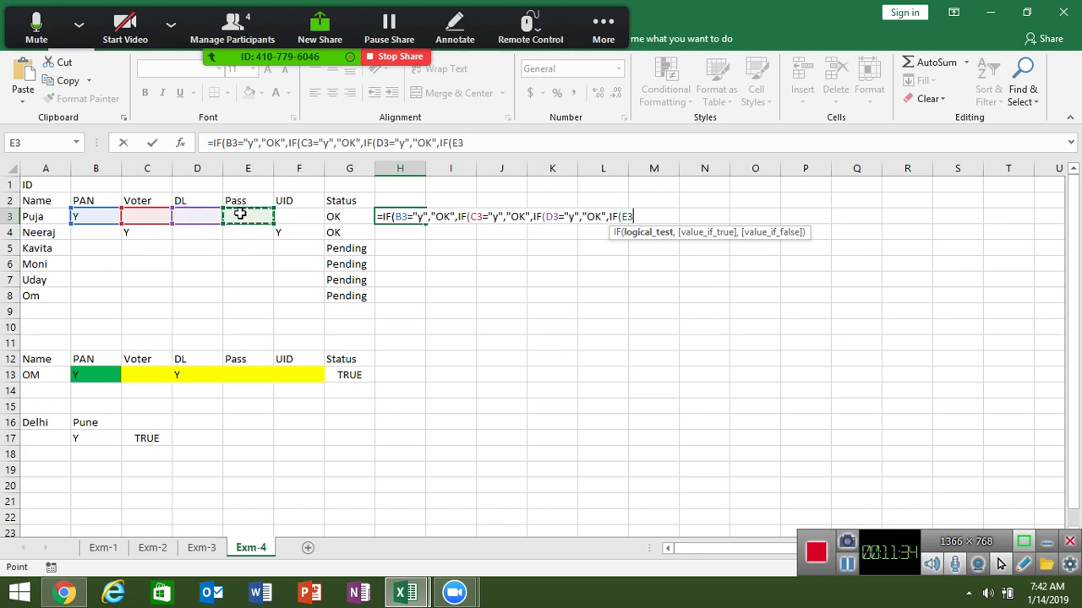
{"action": "type", "text": "=\"y"}
{"action": "type", "text": "\","}
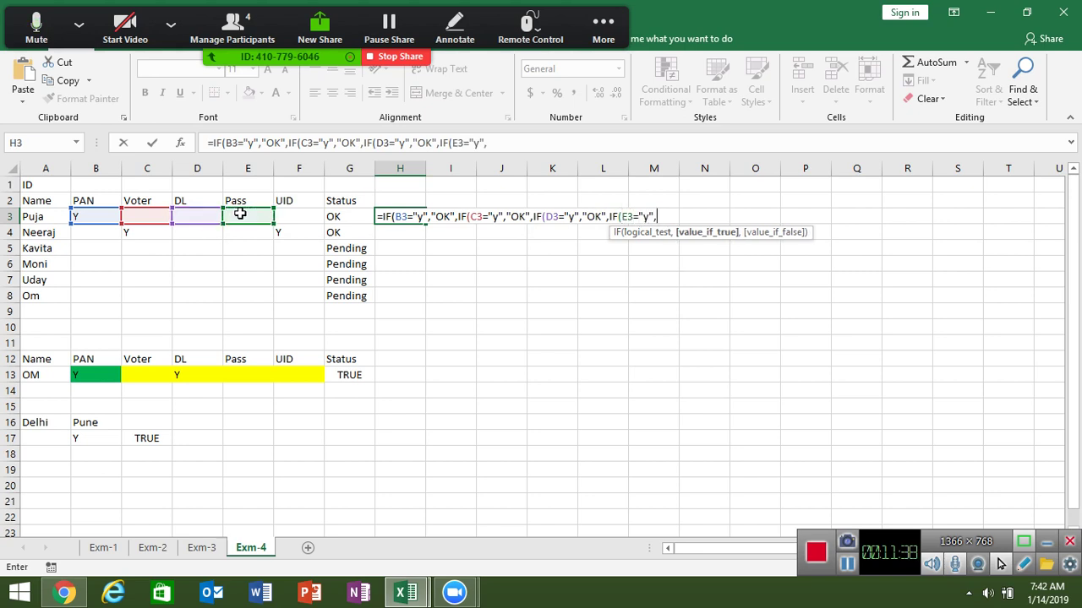
{"action": "type", "text": "IF("}
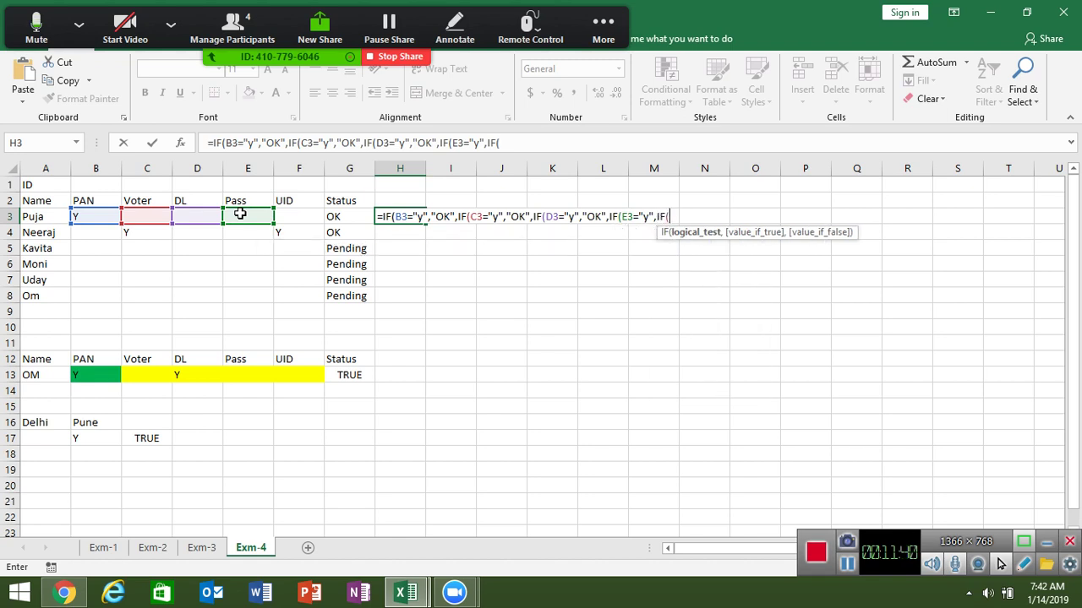
{"action": "key", "text": "BackSpace"}
{"action": "key", "text": "BackSpace"}
{"action": "key", "text": "BackSpace"}
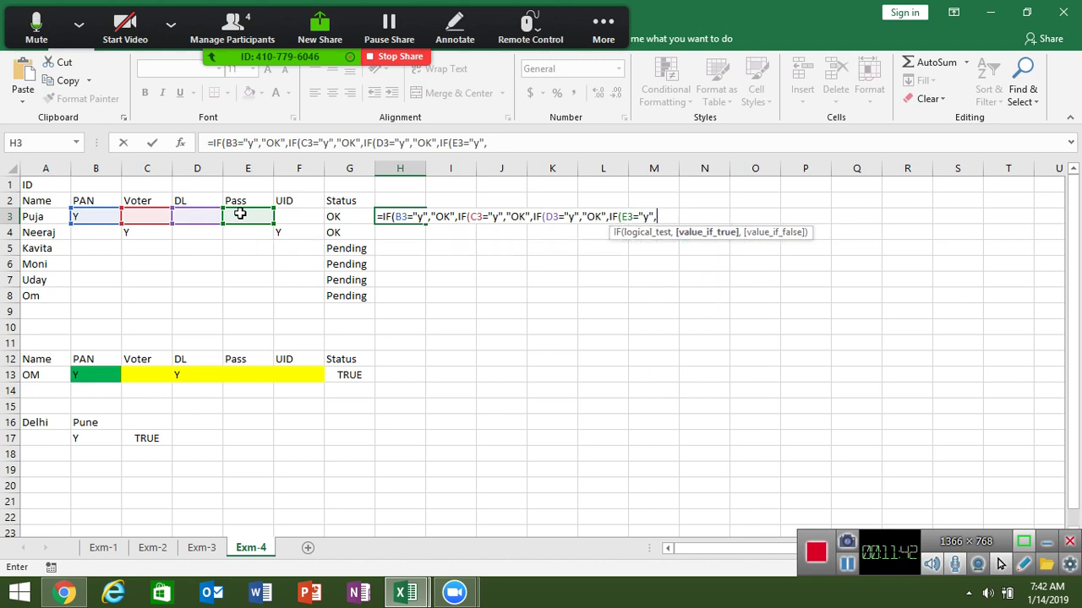
{"action": "type", "text": "\"OK"}
{"action": "type", "text": "\",I"}
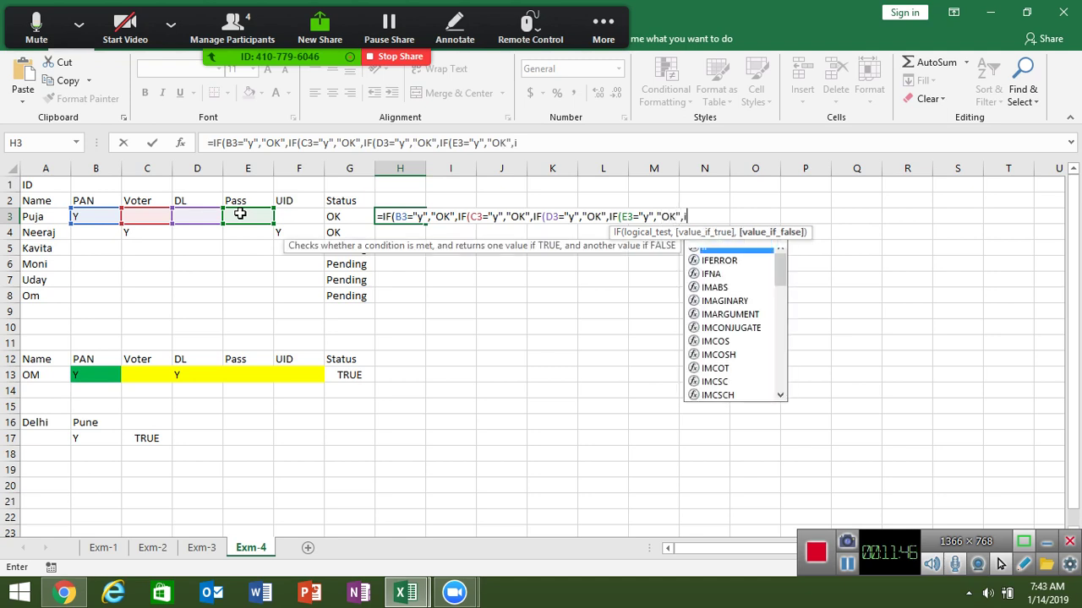
{"action": "type", "text": "F("}
{"action": "left_click", "coordinate": [293, 215]}
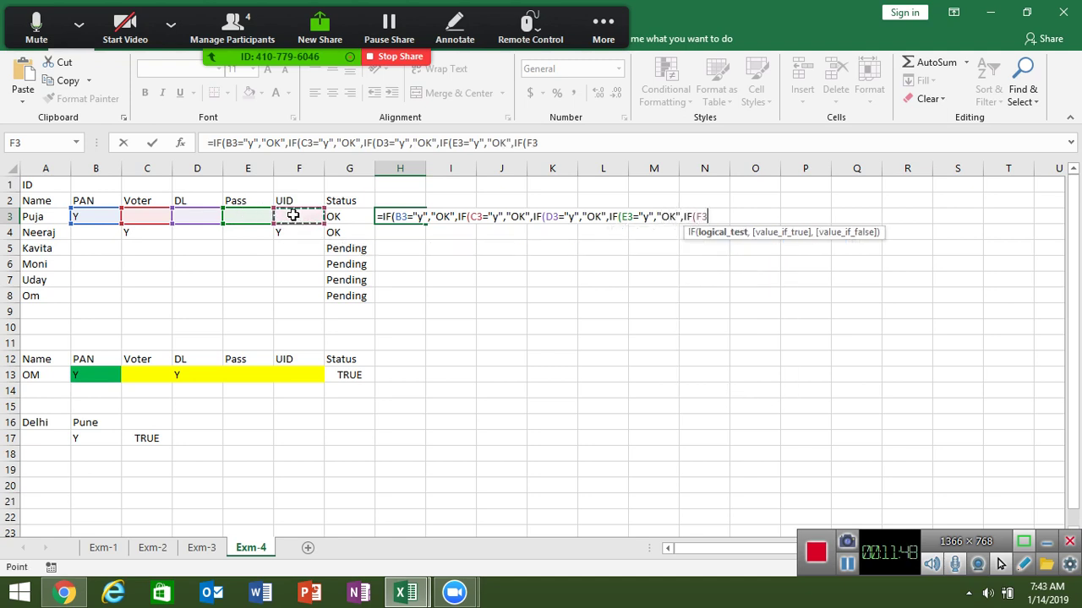
{"action": "type", "text": "=\"y\""}
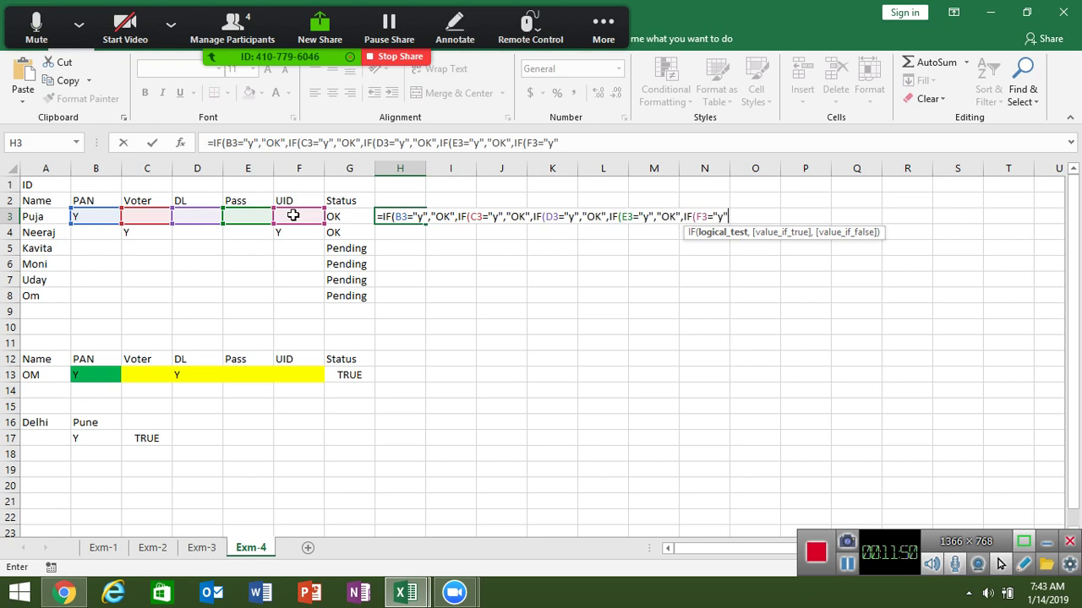
{"action": "type", "text": ",m"}
{"action": "key", "text": "BackSpace"}
{"action": "type", "text": "O"}
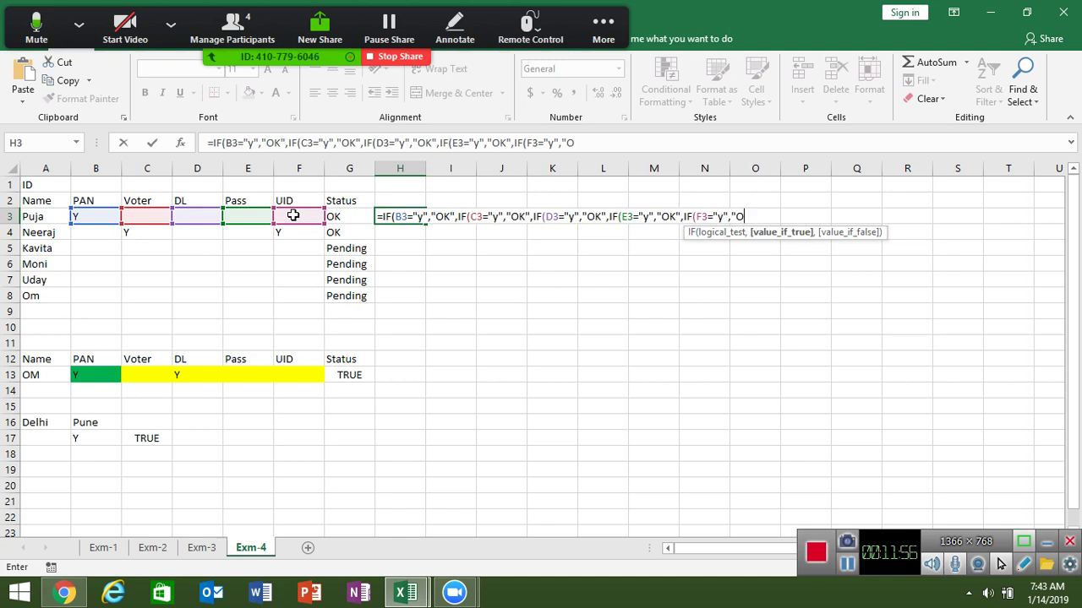
{"action": "type", "text": "\""}
{"action": "key", "text": "Left"}
{"action": "type", "text": "K"}
{"action": "key", "text": "Right"}
{"action": "type", "text": ",\""}
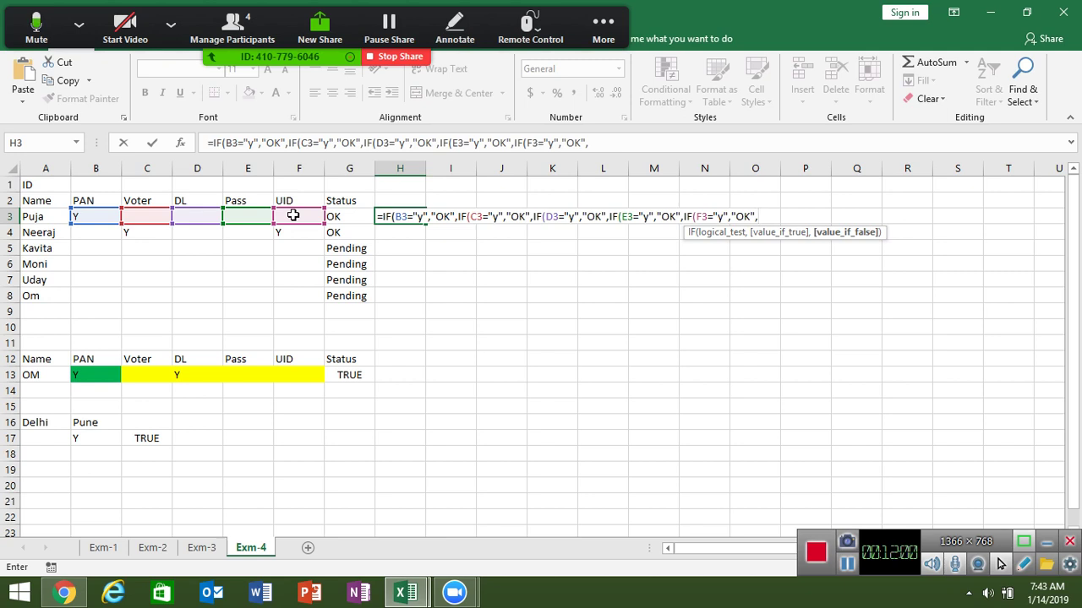
{"action": "type", "text": "Pe"}
{"action": "type", "text": "nding"}
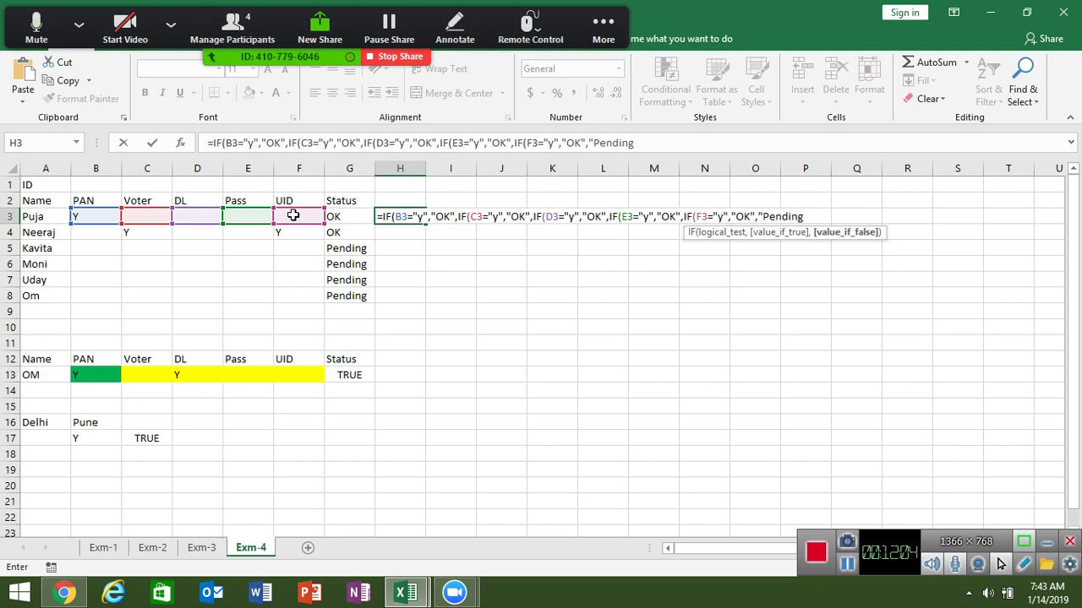
{"action": "type", "text": "\")"}
{"action": "key", "text": "Return"}
{"action": "key", "text": "Return"}
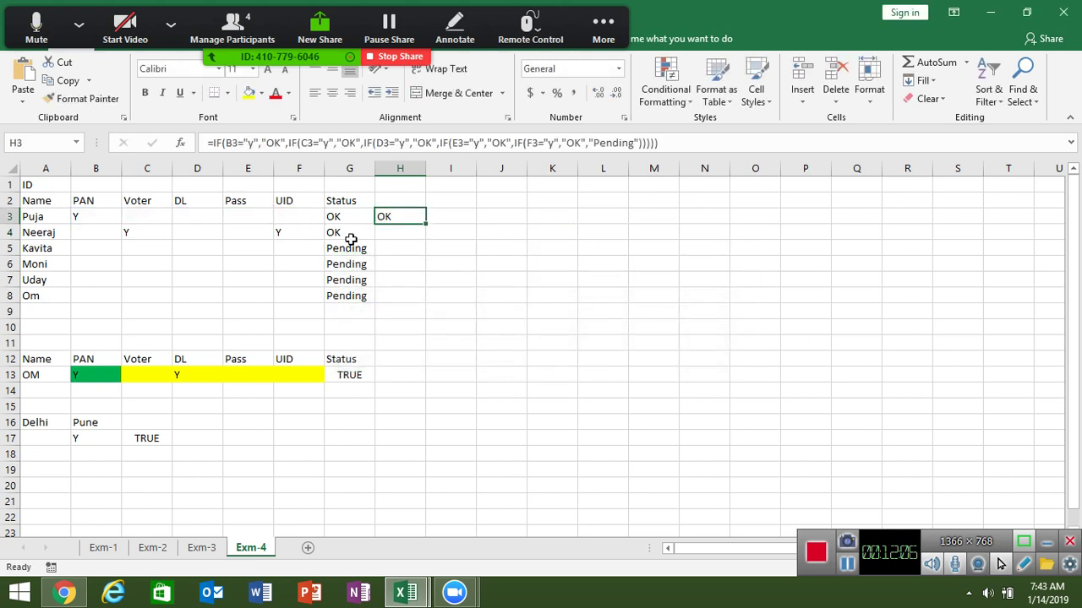
- Fill H3's nested IF down to H8 (OK, OK, four Pending), then open and close Zoom's Participants list
{"action": "double_click", "coordinate": [425, 224]}
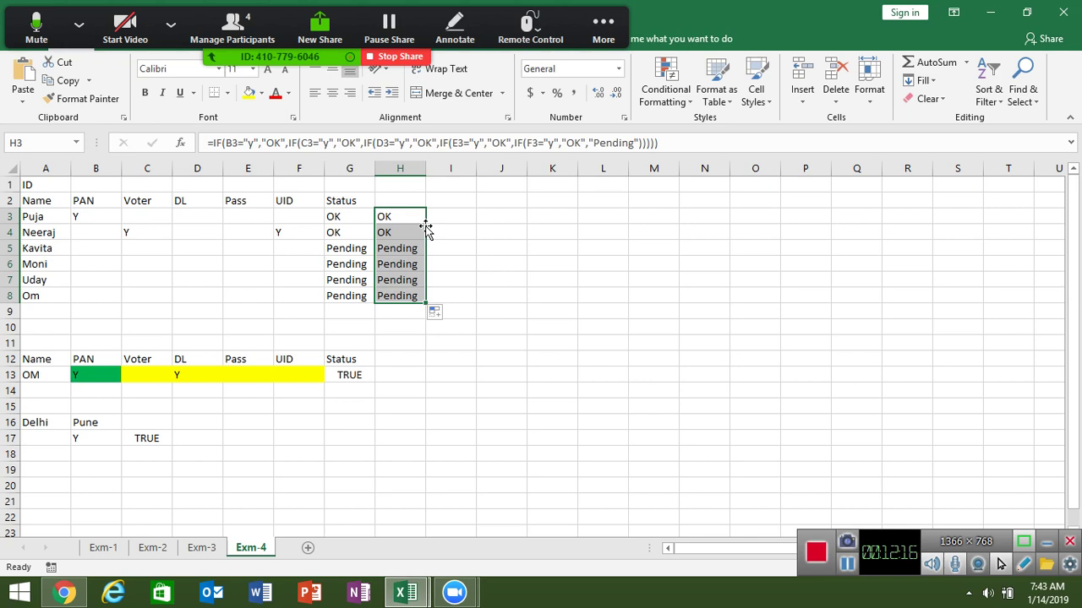
{"action": "left_click", "coordinate": [250, 32]}
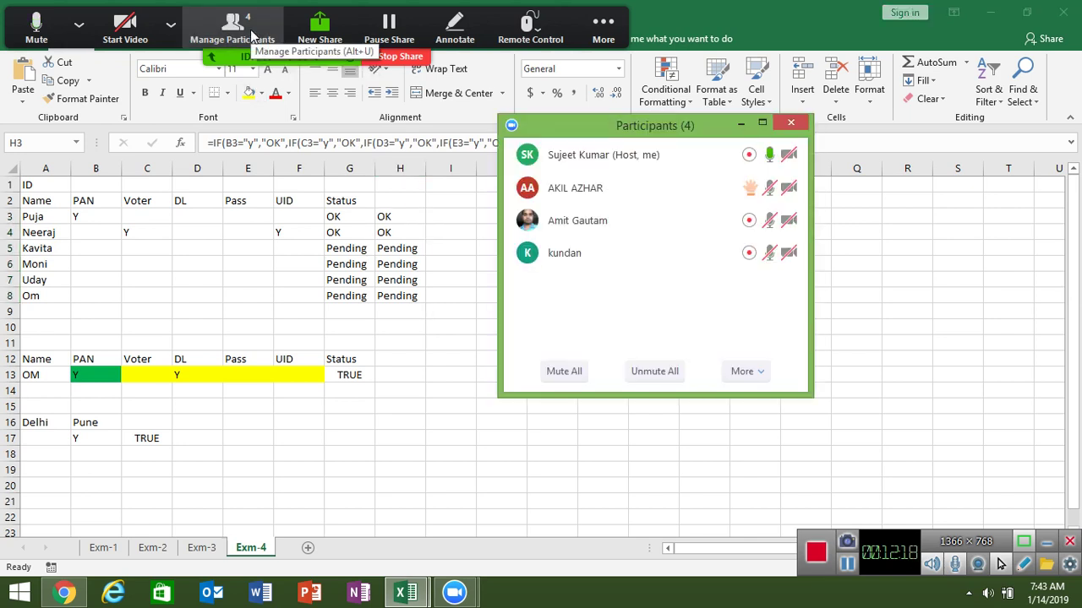
{"action": "left_click", "coordinate": [602, 25]}
{"action": "left_click", "coordinate": [739, 37]}
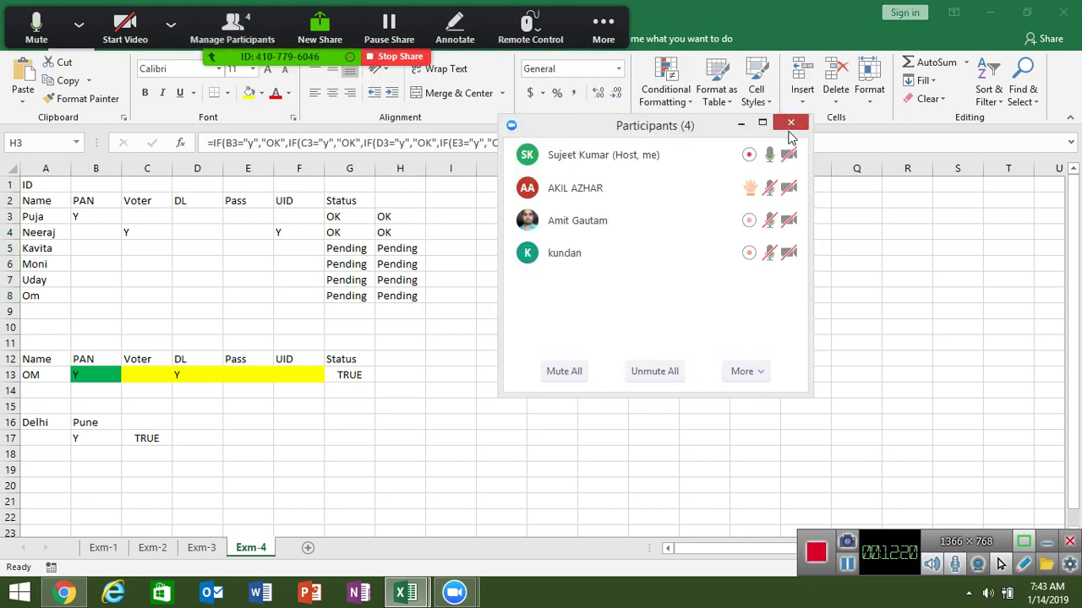
{"action": "left_click", "coordinate": [788, 129]}
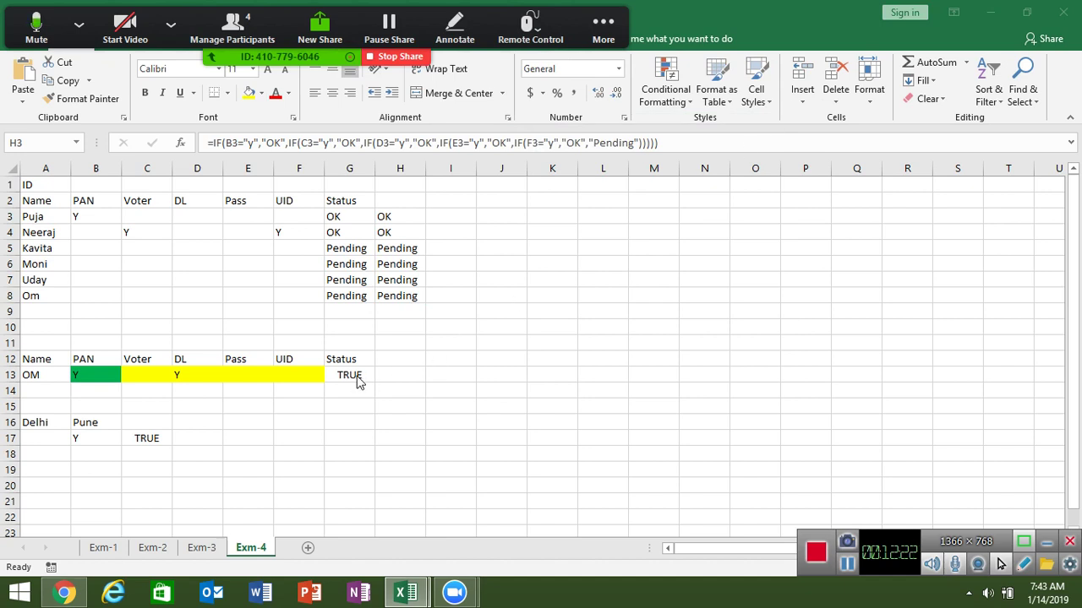
{"action": "left_click", "coordinate": [175, 389]}
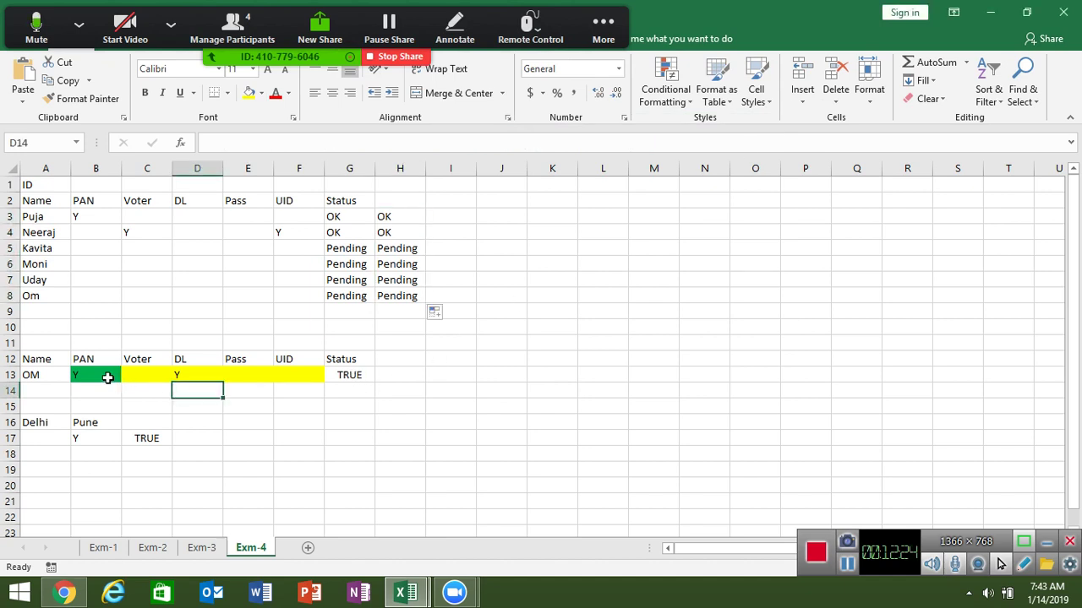
{"action": "left_click", "coordinate": [102, 376]}
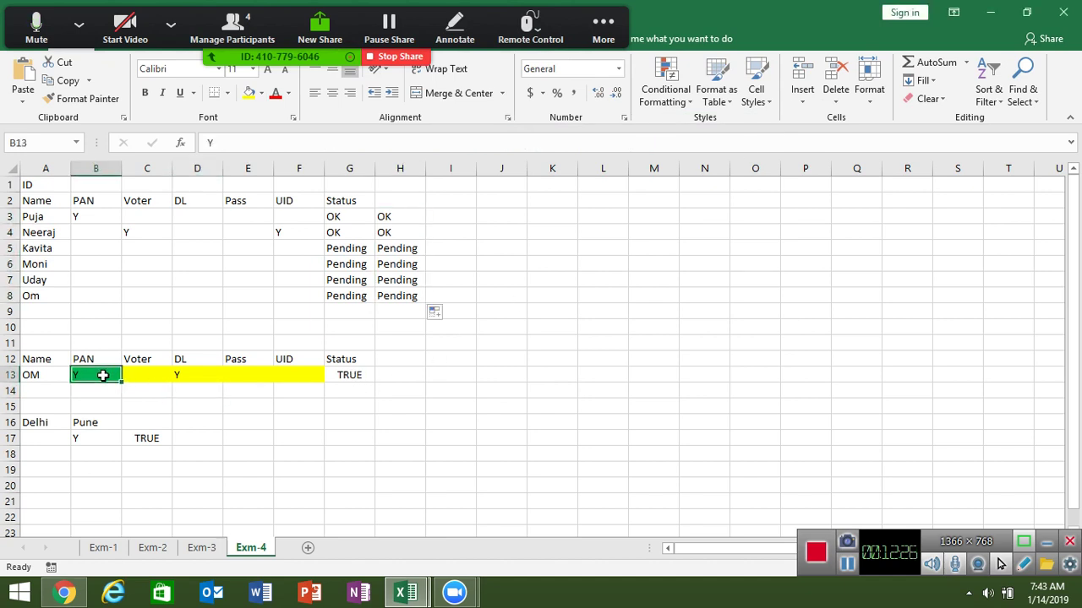
{"action": "left_click_drag", "start_coordinate": [139, 375], "coordinate": [298, 372]}
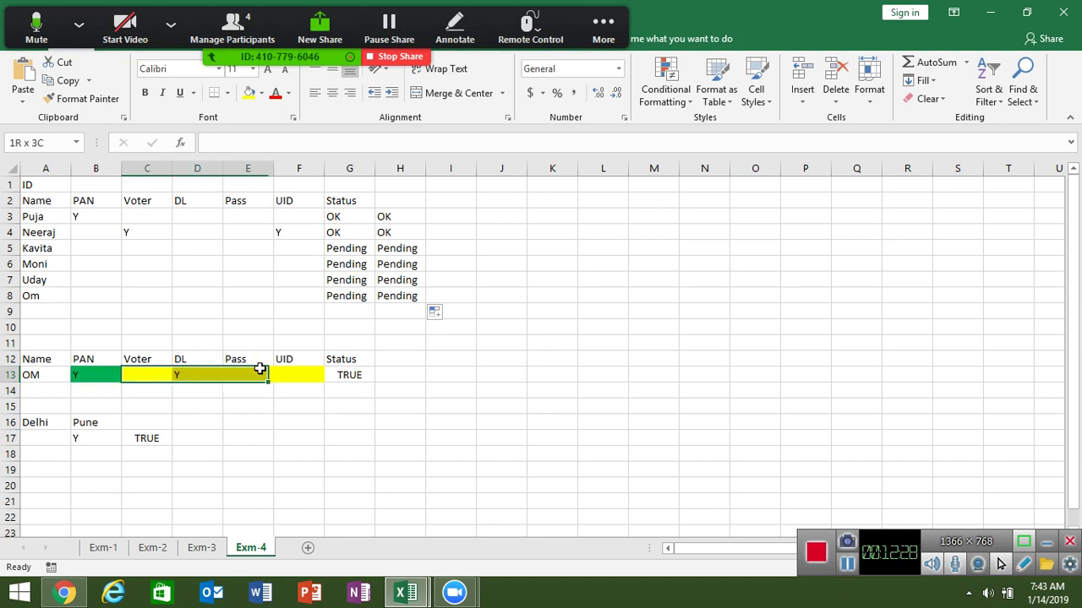
{"action": "double_click", "coordinate": [349, 375]}
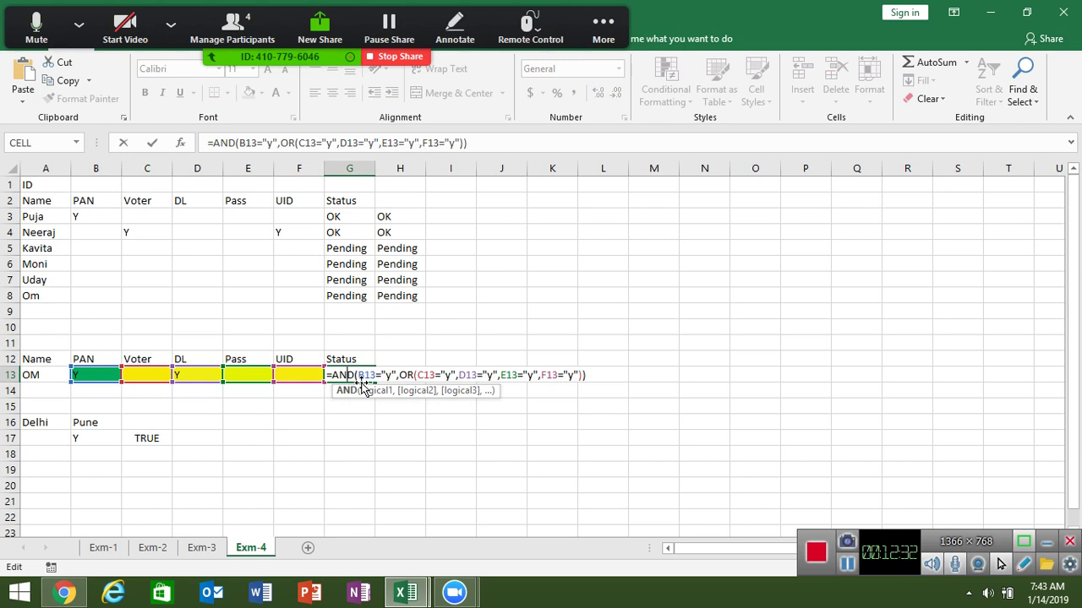
{"action": "key", "text": "ctrl+Return"}
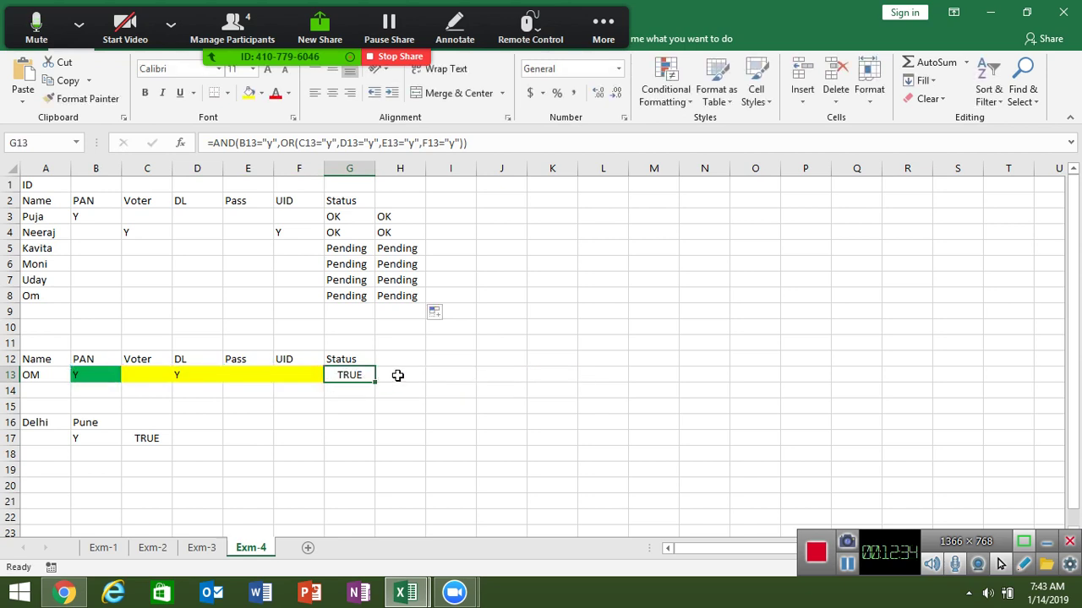
{"action": "left_click", "coordinate": [396, 376]}
- Start H13's nested IF with "y" tests on B13, C13 and D13 returning "OK"
{"action": "type", "text": "=IF("}
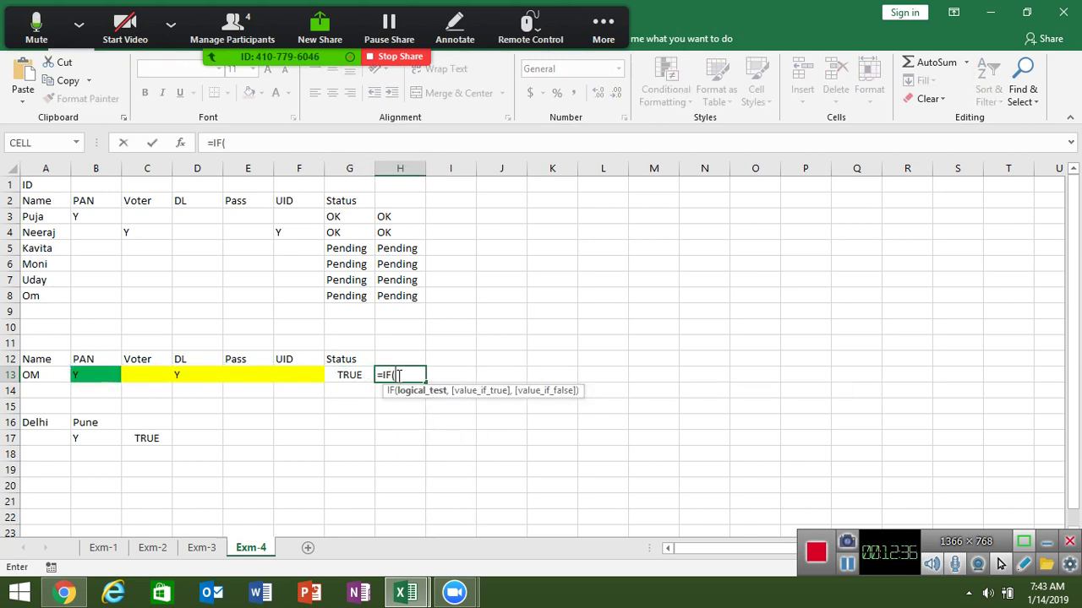
{"action": "left_click", "coordinate": [107, 374]}
{"action": "type", "text": "="}
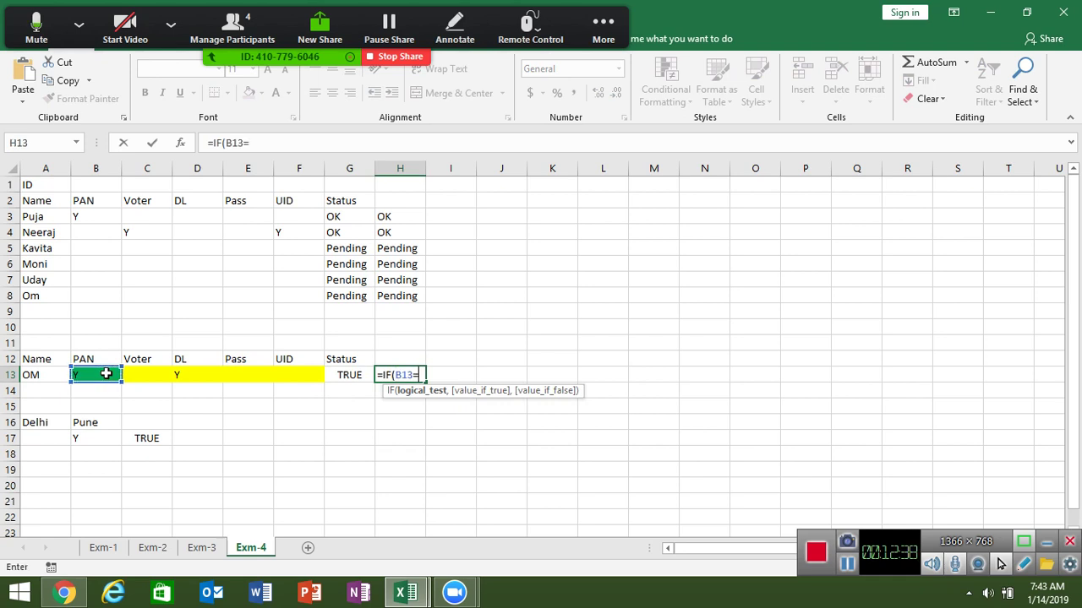
{"action": "type", "text": "\"y\""}
{"action": "type", "text": ",IF("}
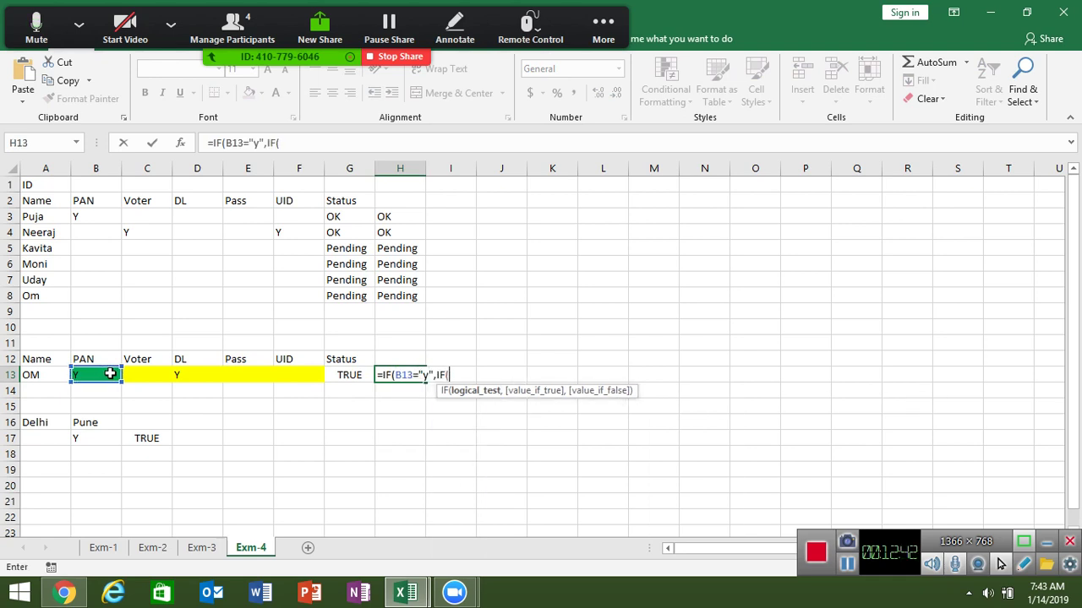
{"action": "left_click", "coordinate": [141, 377]}
{"action": "type", "text": "=\"Y"}
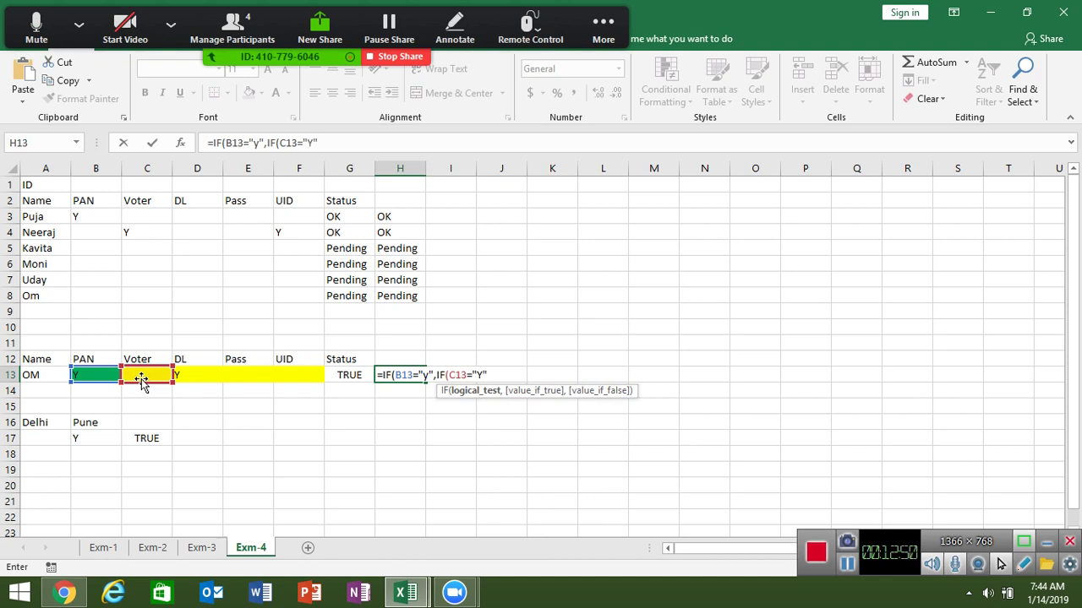
{"action": "type", "text": ",\"OK"}
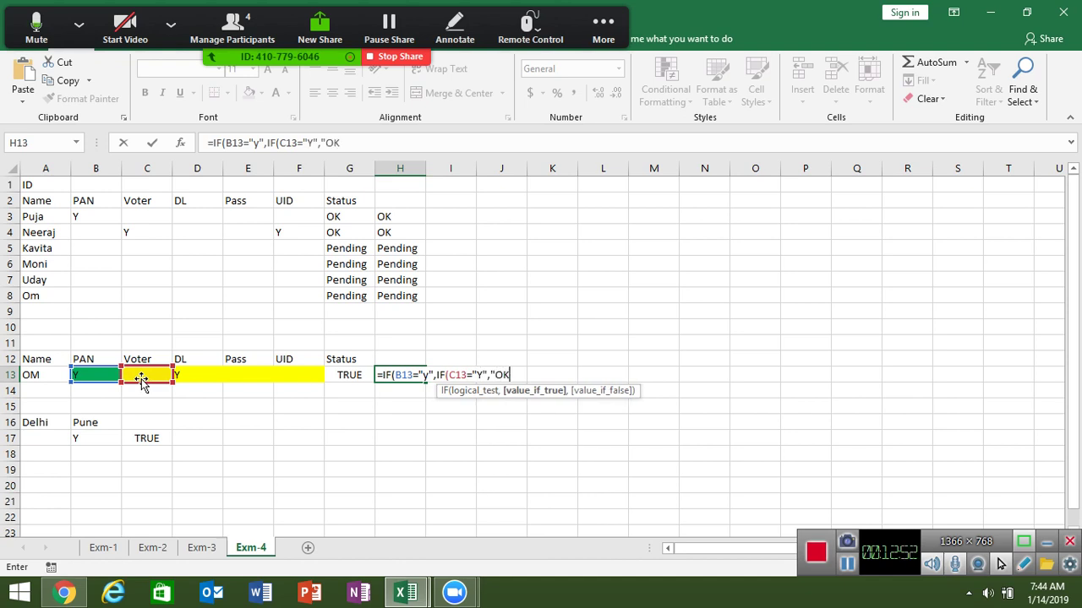
{"action": "type", "text": "\",I"}
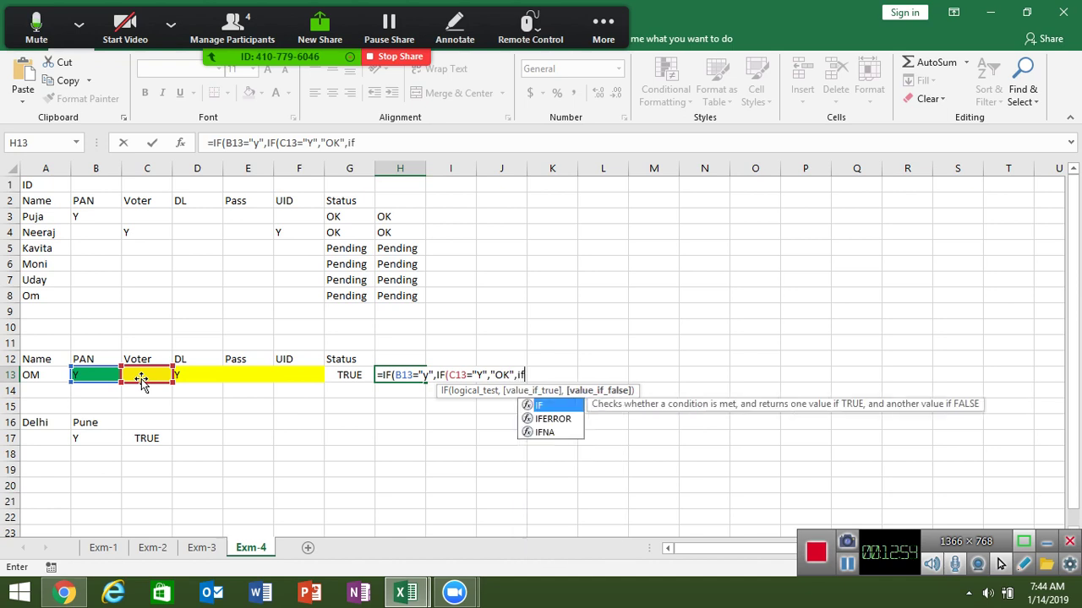
{"action": "type", "text": "F("}
{"action": "left_click", "coordinate": [181, 377]}
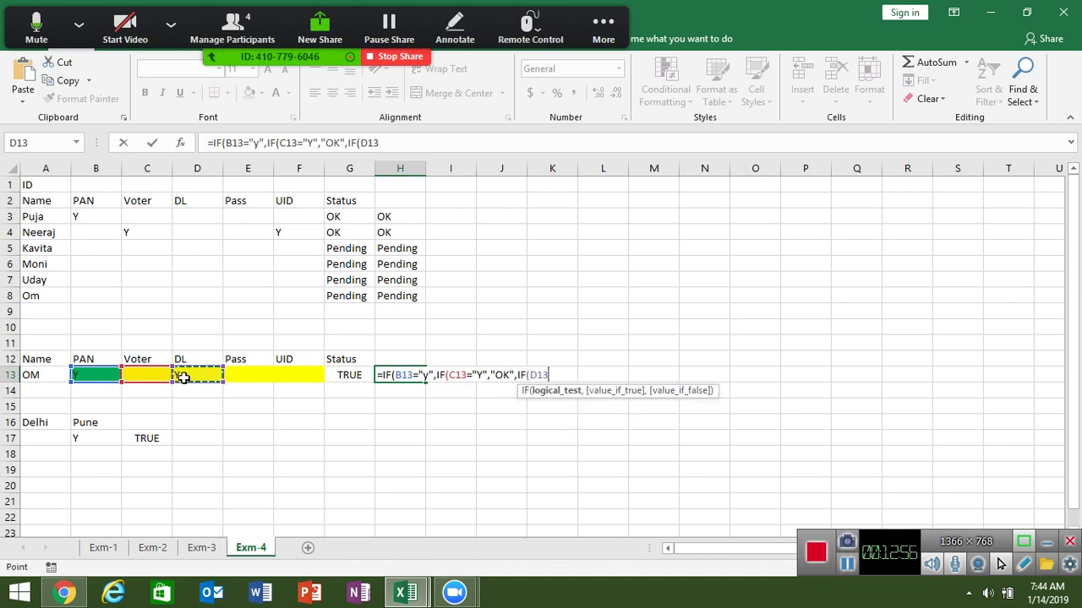
{"action": "type", "text": "=\"y"}
{"action": "type", "text": "\",\""}
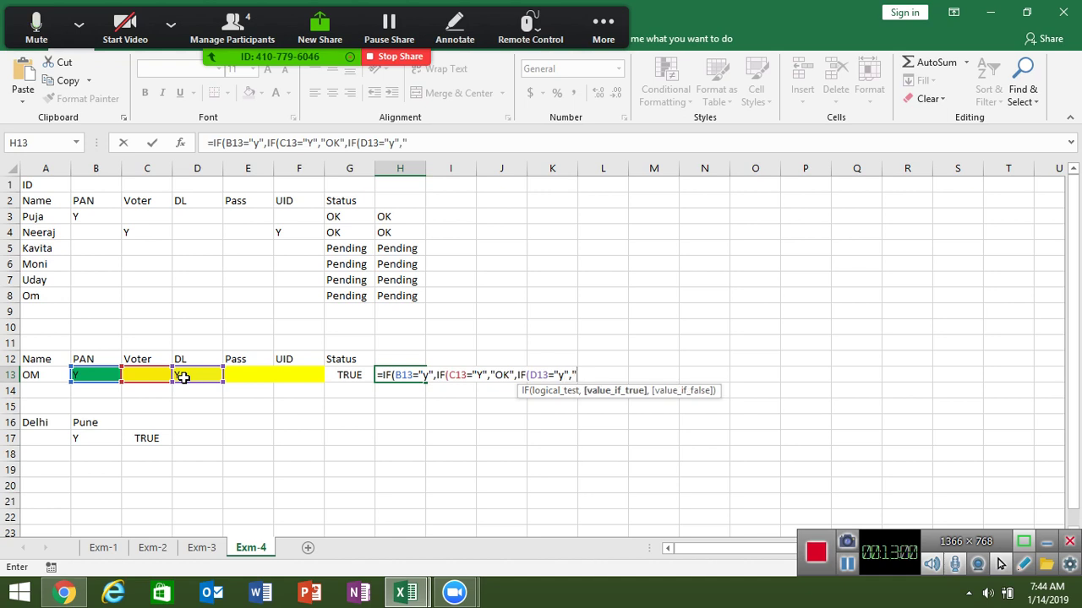
{"action": "type", "text": "OK\""}
{"action": "type", "text": ","}
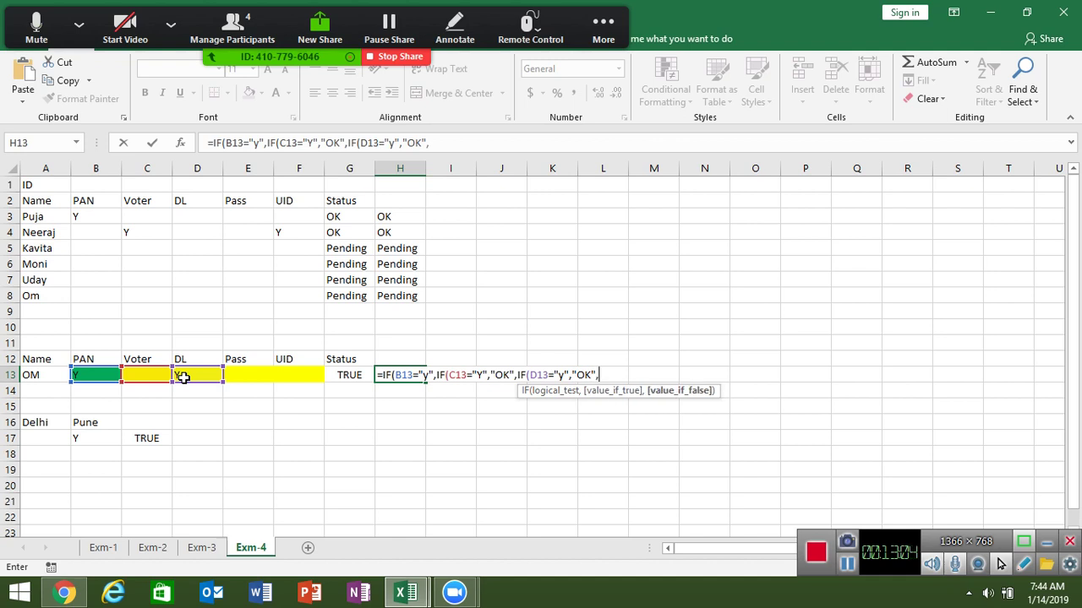
{"action": "type", "text": "IF("}
- Add the E13 and F14 "y" tests with a "Pending" fallback and enter the formula
{"action": "left_click", "coordinate": [248, 374]}
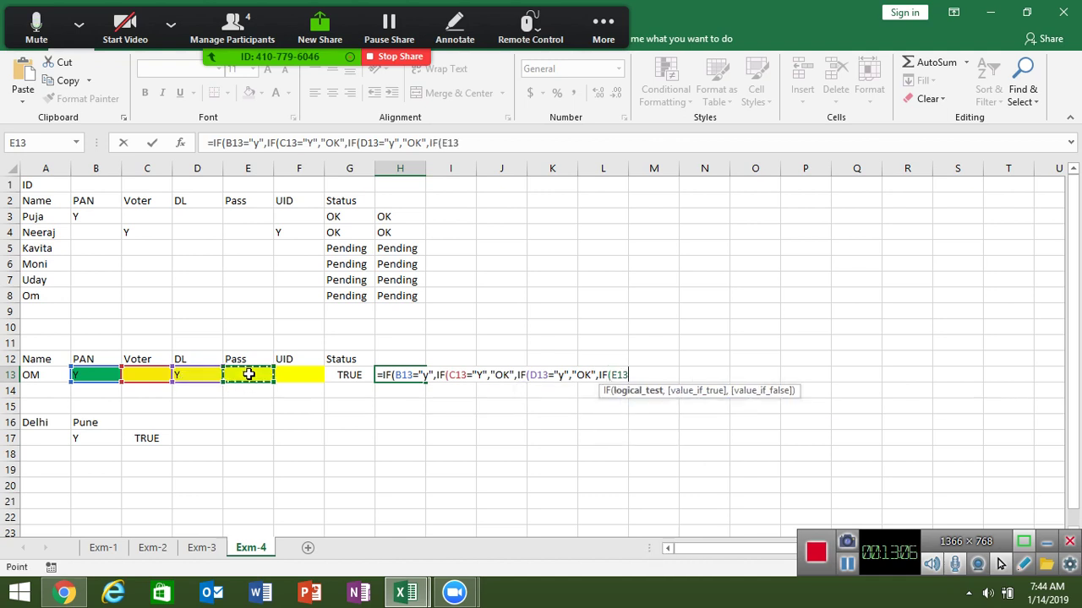
{"action": "type", "text": "=\"y"}
{"action": "type", "text": "\","}
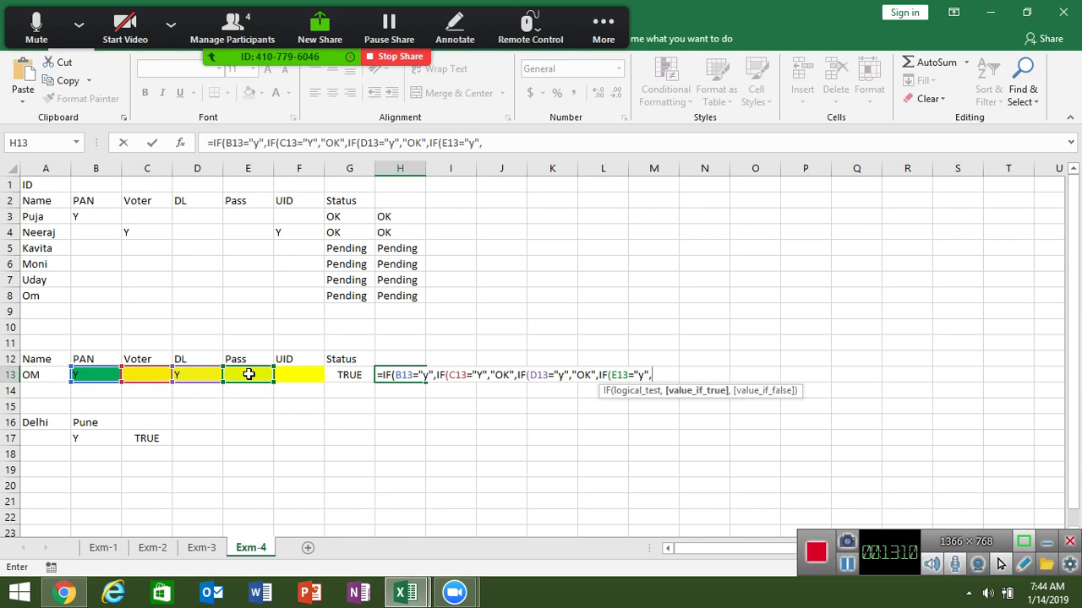
{"action": "type", "text": "if"}
{"action": "key", "text": "BackSpace"}
{"action": "key", "text": "BackSpace"}
{"action": "type", "text": "OK\""}
{"action": "type", "text": ",IF("}
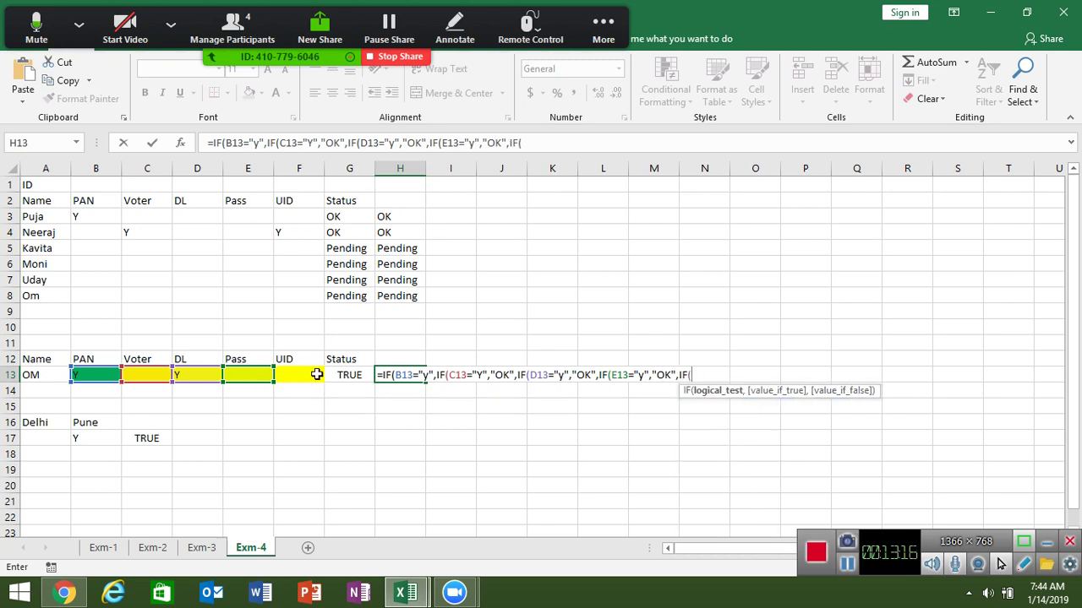
{"action": "left_click", "coordinate": [296, 384]}
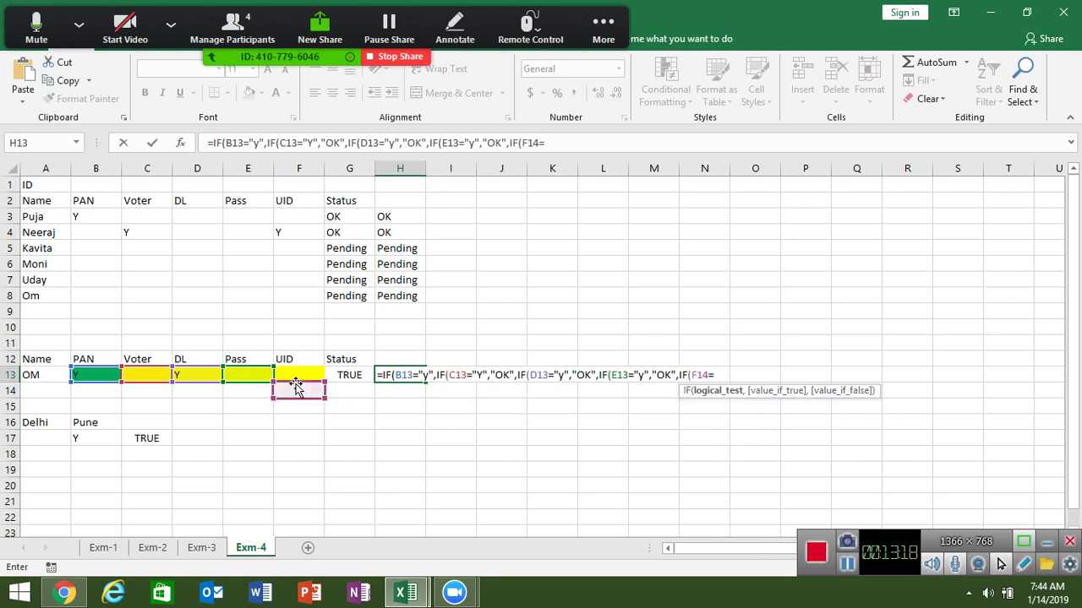
{"action": "type", "text": "=\"y"}
{"action": "type", "text": "m"}
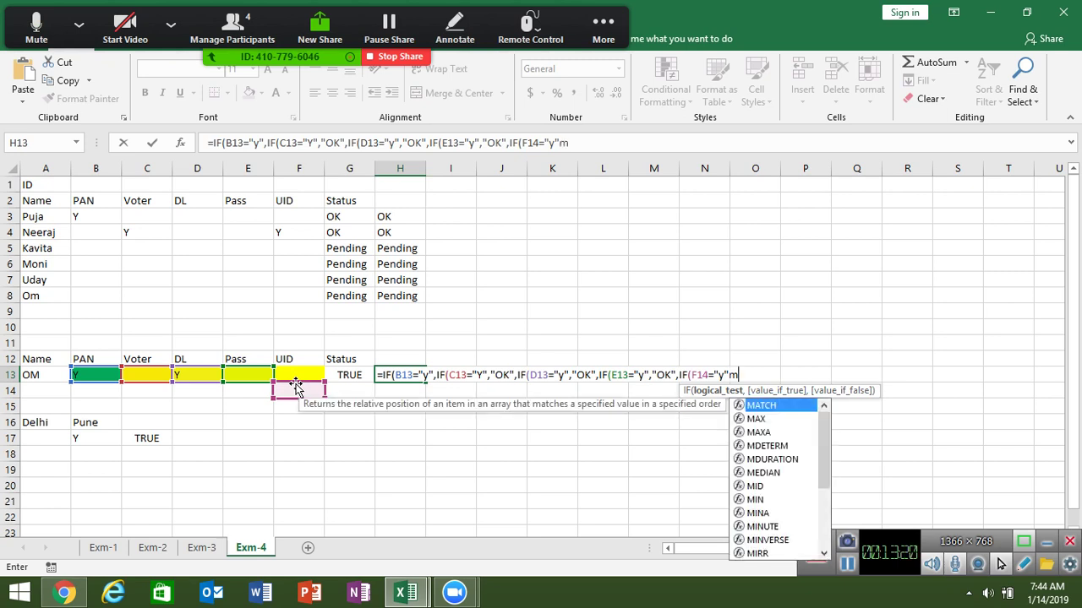
{"action": "key", "text": "BackSpace"}
{"action": "type", "text": ",\"O"}
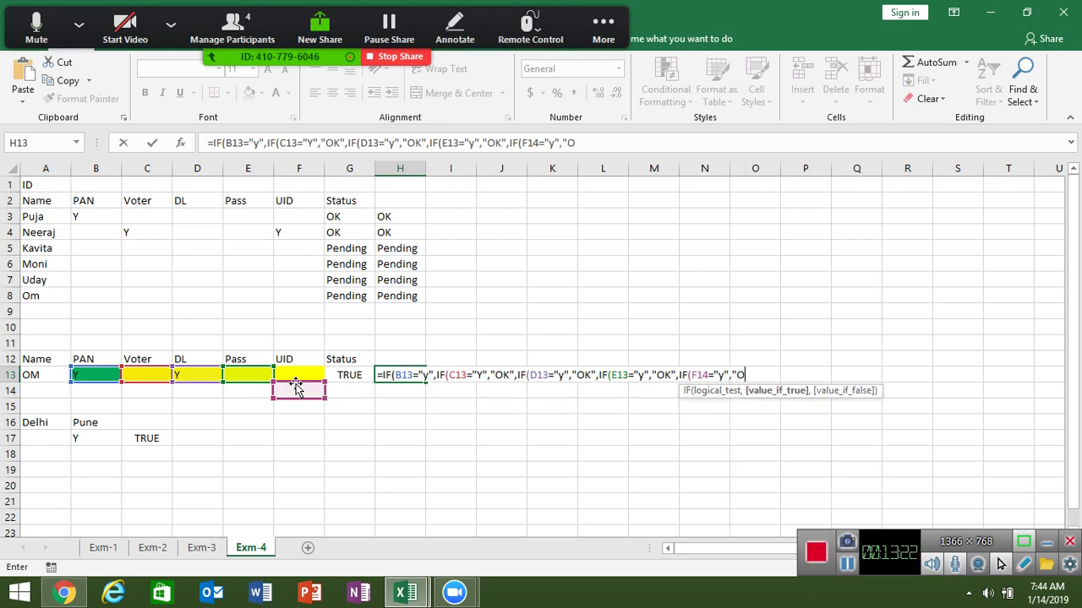
{"action": "type", "text": "K\""}
{"action": "type", "text": ",\"P"}
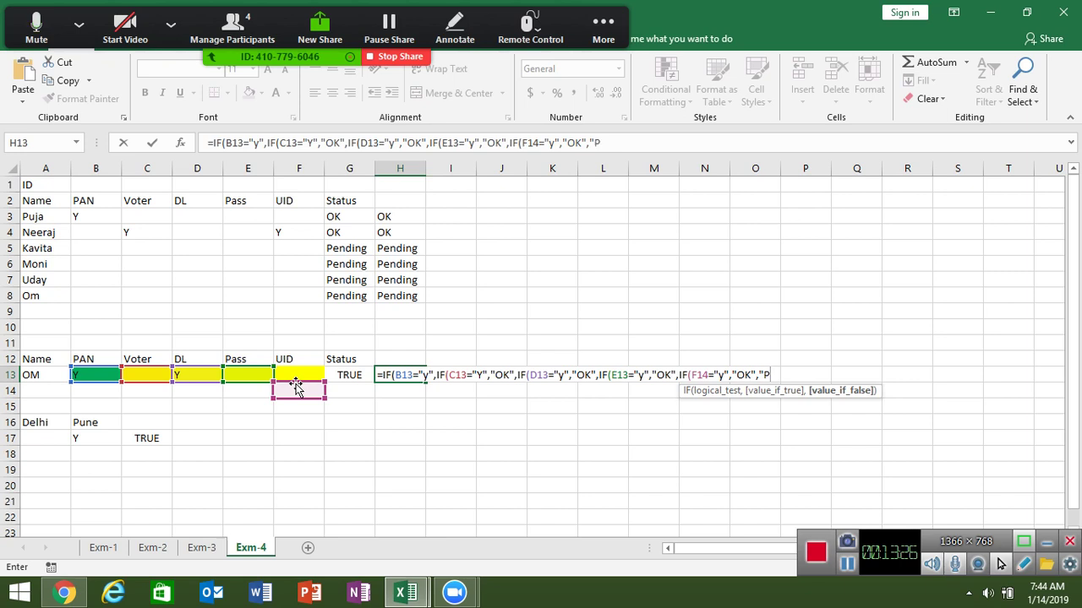
{"action": "type", "text": "endi"}
{"action": "type", "text": "ng\""}
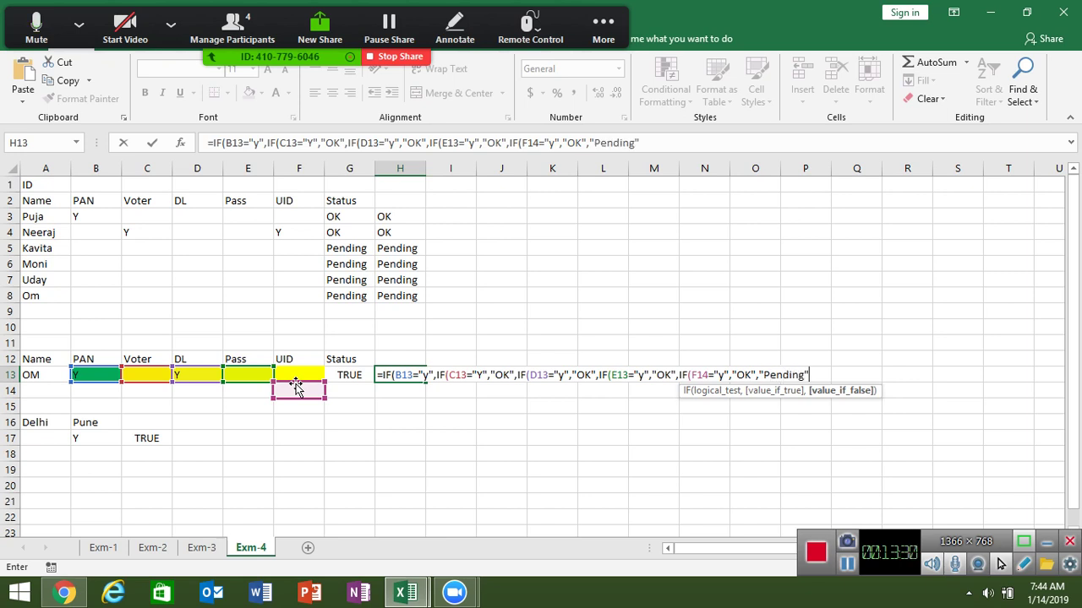
{"action": "type", "text": ")"}
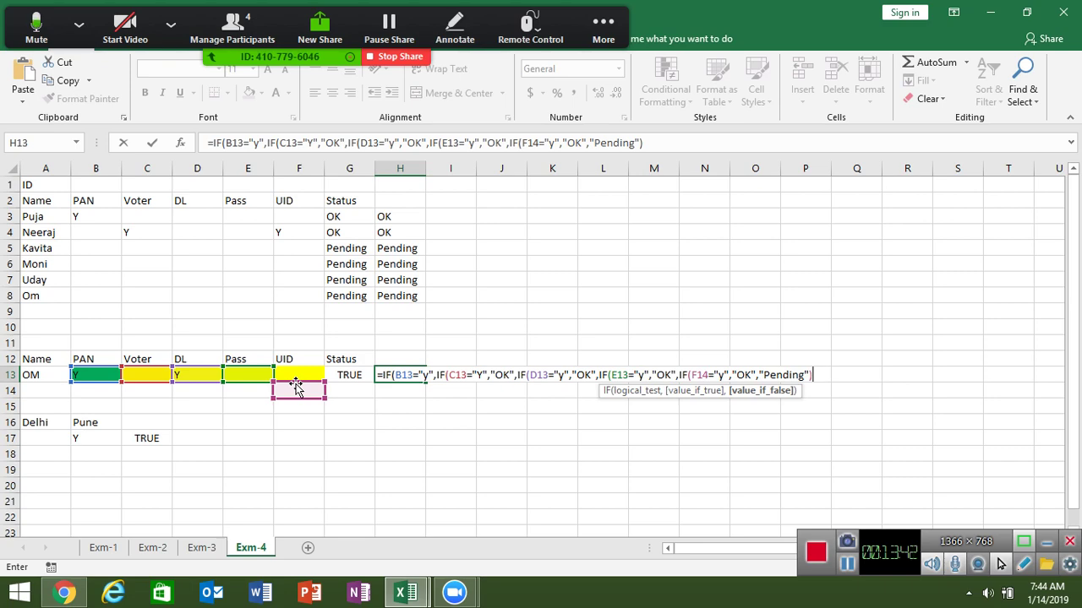
{"action": "key", "text": "Return"}
{"action": "key", "text": "Return"}
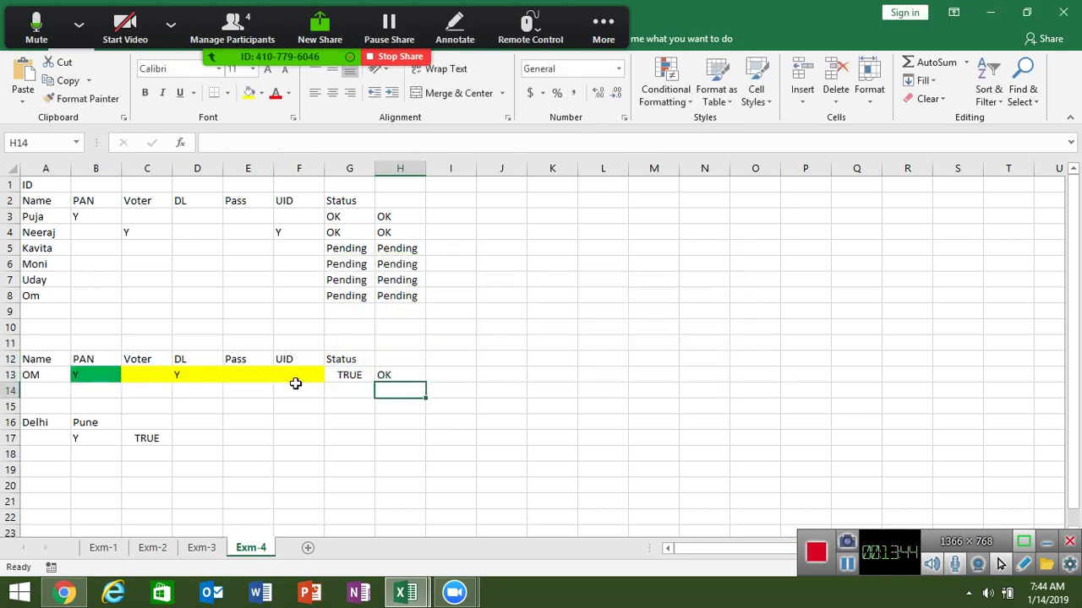
- Accept the formula correction, select A17, and open C17's =XOR(A17="y",B17="y") for editing
{"action": "key", "text": "Up"}
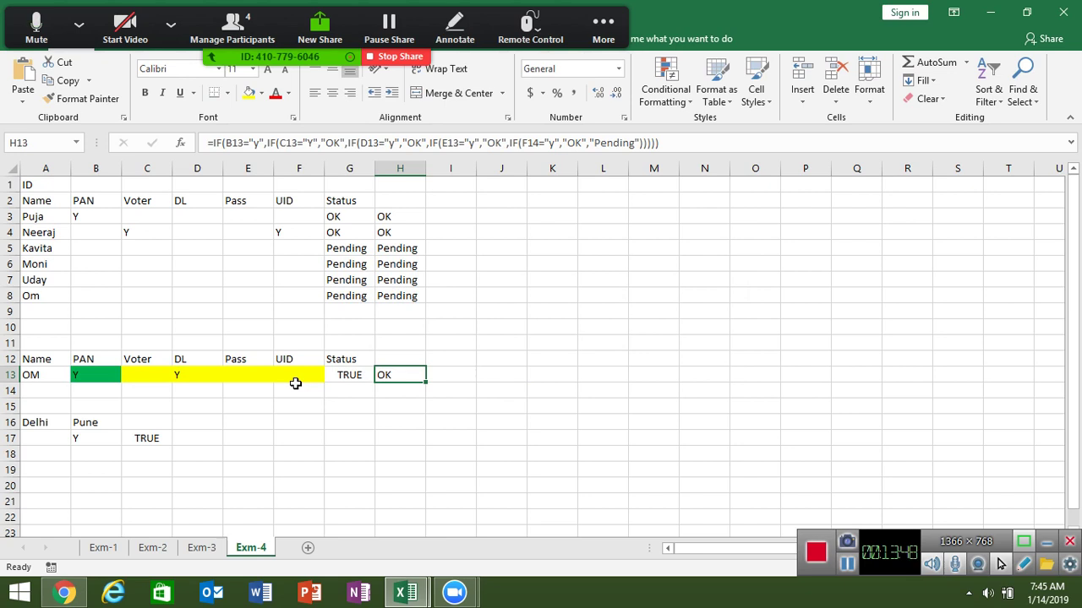
{"action": "left_click", "coordinate": [55, 437]}
{"action": "double_click", "coordinate": [152, 440]}
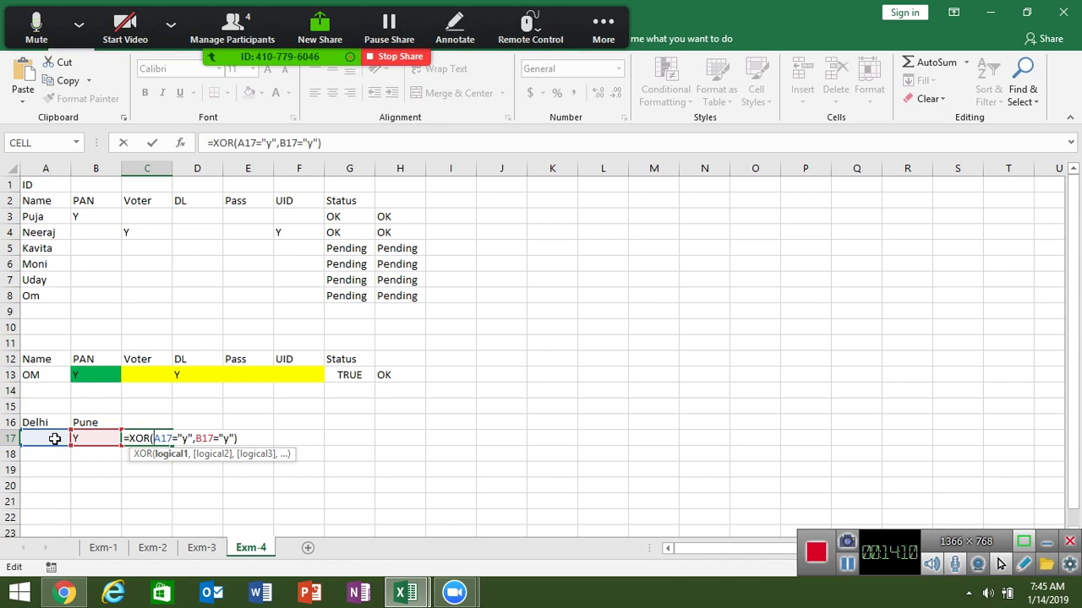
- Confirm C17's XOR formula (TRUE), then enter ? in D17 and Q in E17
{"action": "key", "text": "ctrl+Return"}
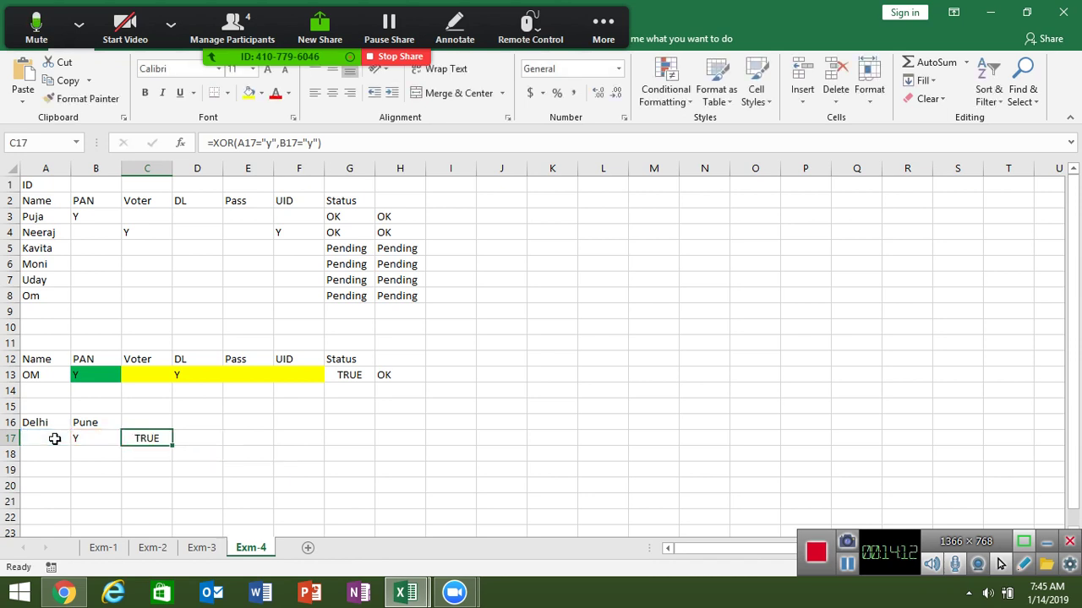
{"action": "key", "text": "Right"}
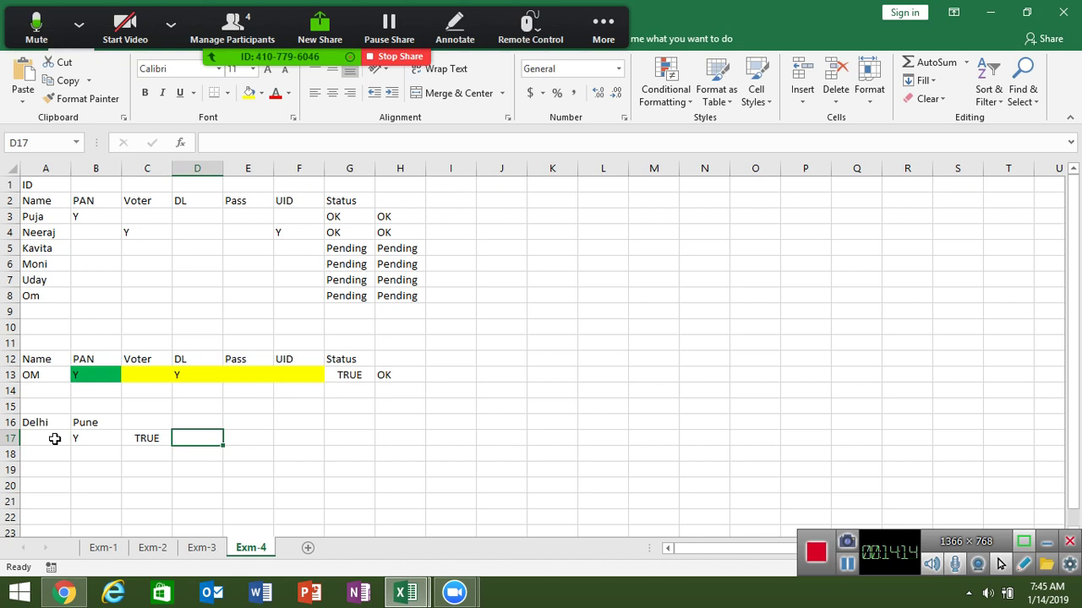
{"action": "type", "text": "?"}
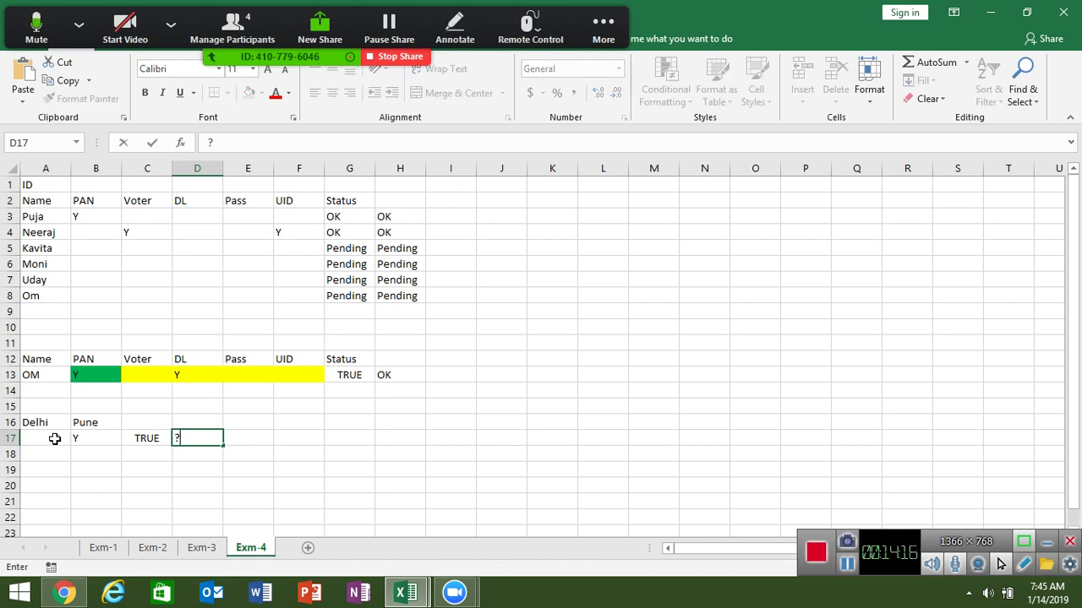
{"action": "left_click", "coordinate": [126, 472]}
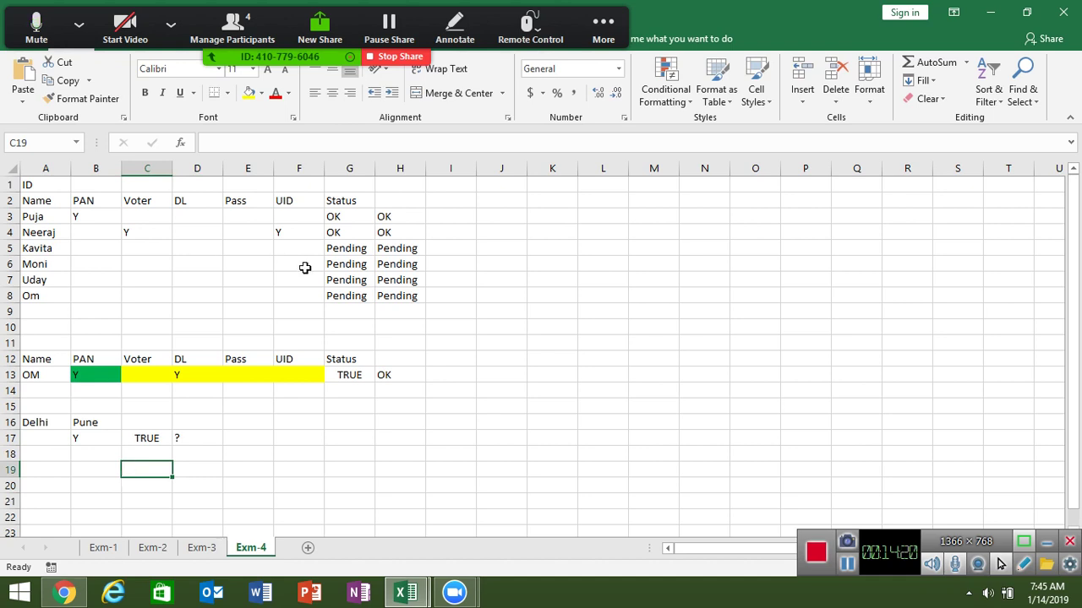
{"action": "left_click", "coordinate": [246, 434]}
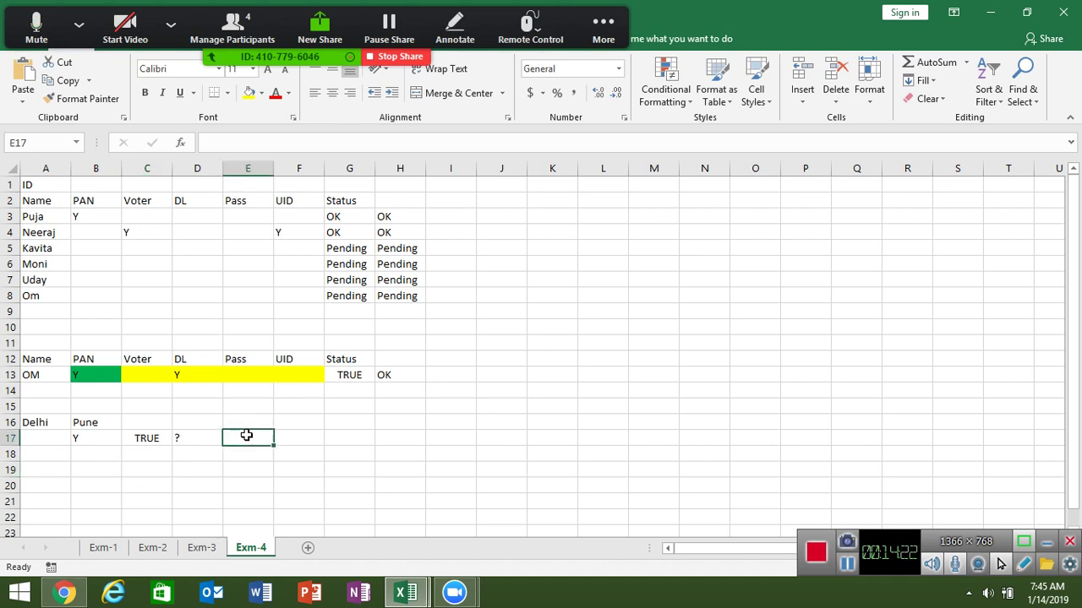
{"action": "type", "text": "Q"}
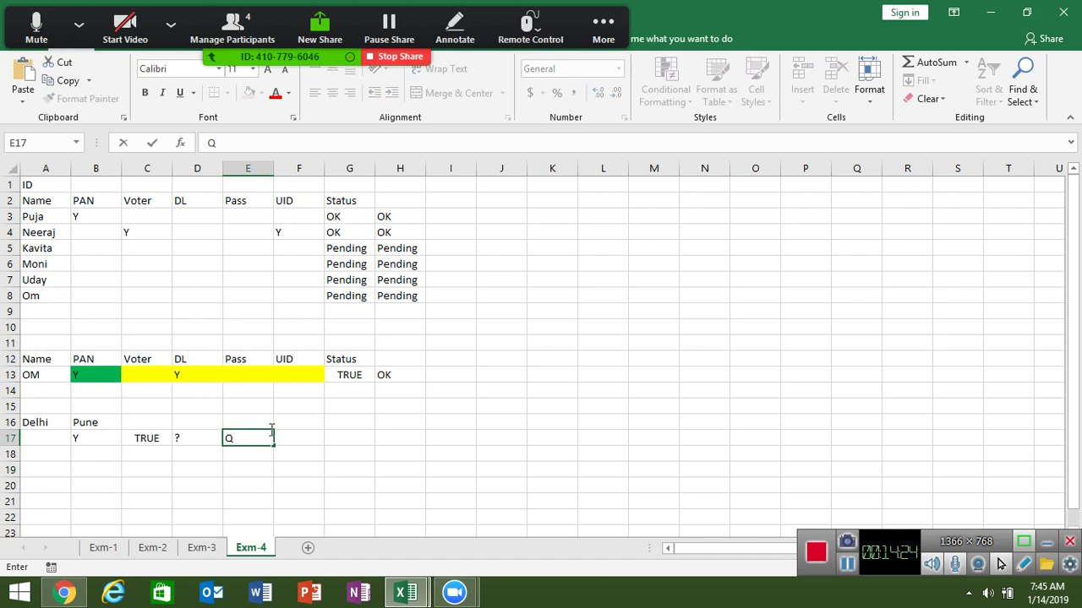
{"action": "left_click", "coordinate": [175, 277]}
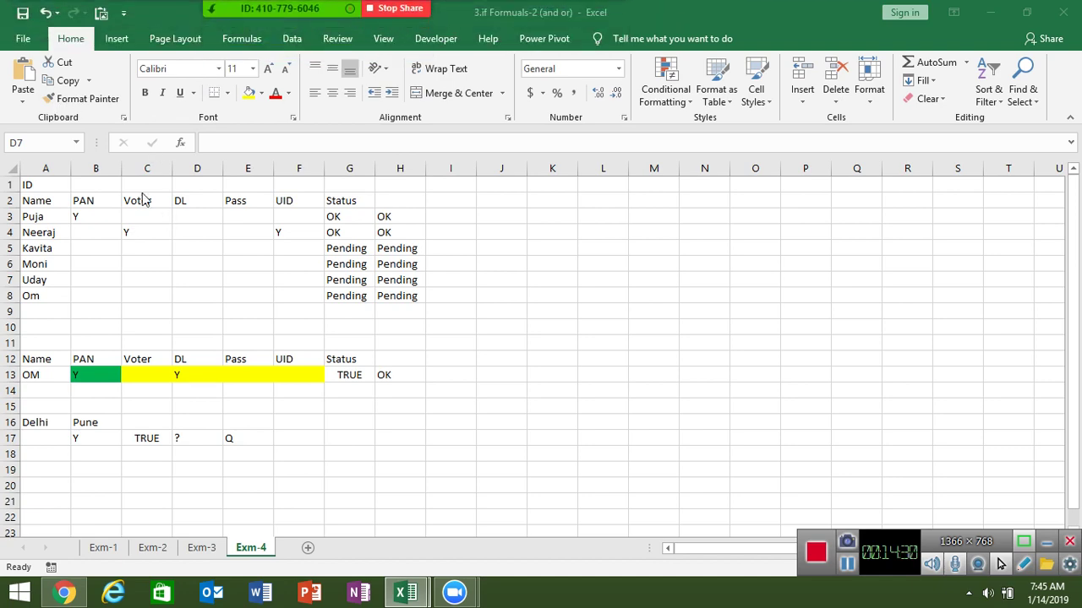
- Save the workbook 3.if Formulas-2 (and or) to the Desktop with Save As
{"action": "left_click", "coordinate": [21, 40]}
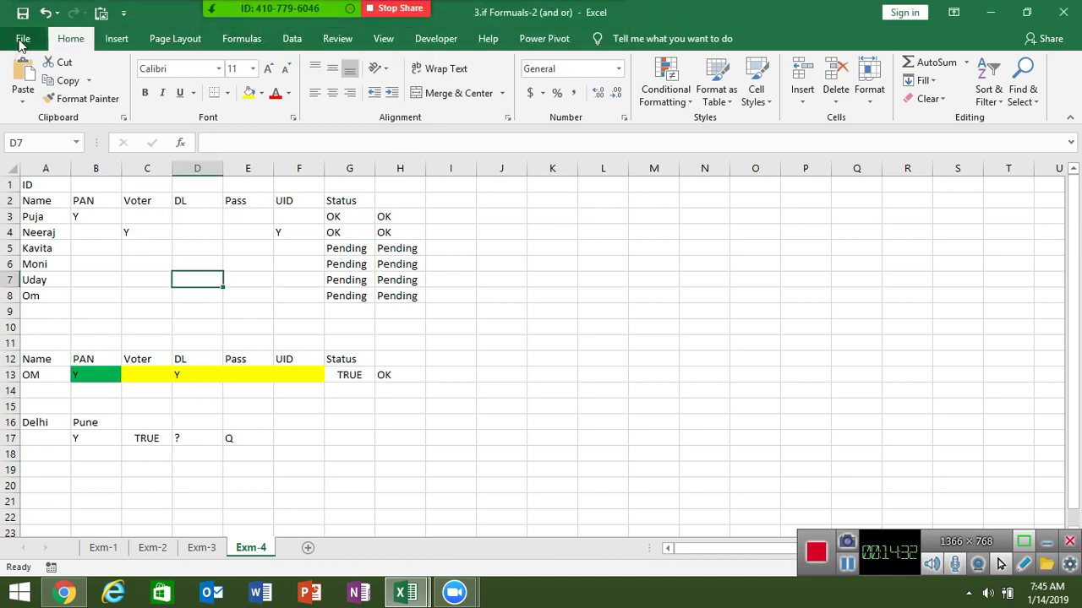
{"action": "left_click", "coordinate": [47, 194]}
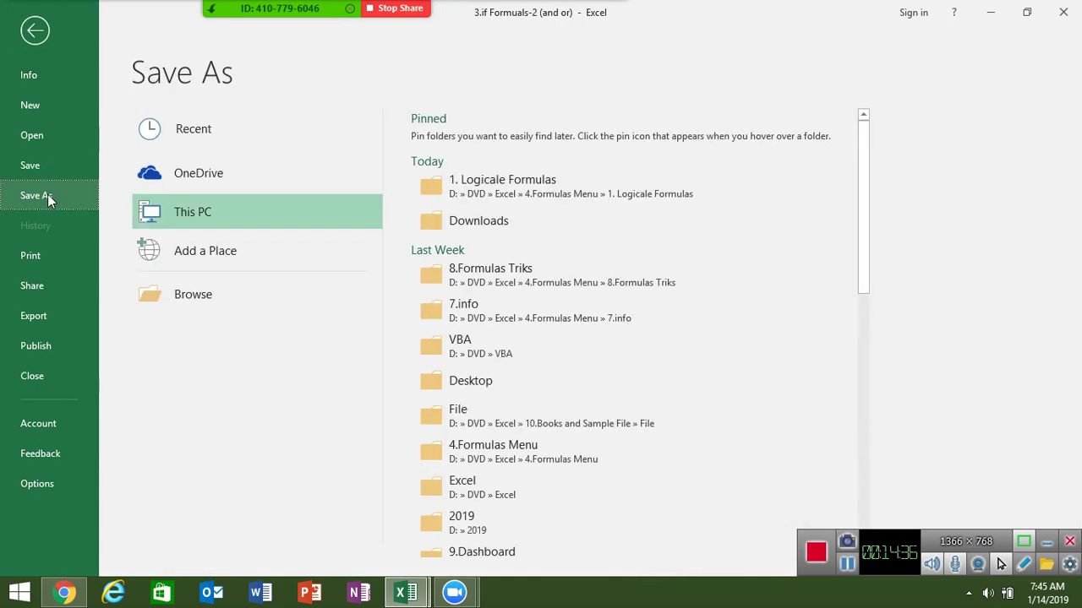
{"action": "left_click", "coordinate": [502, 390]}
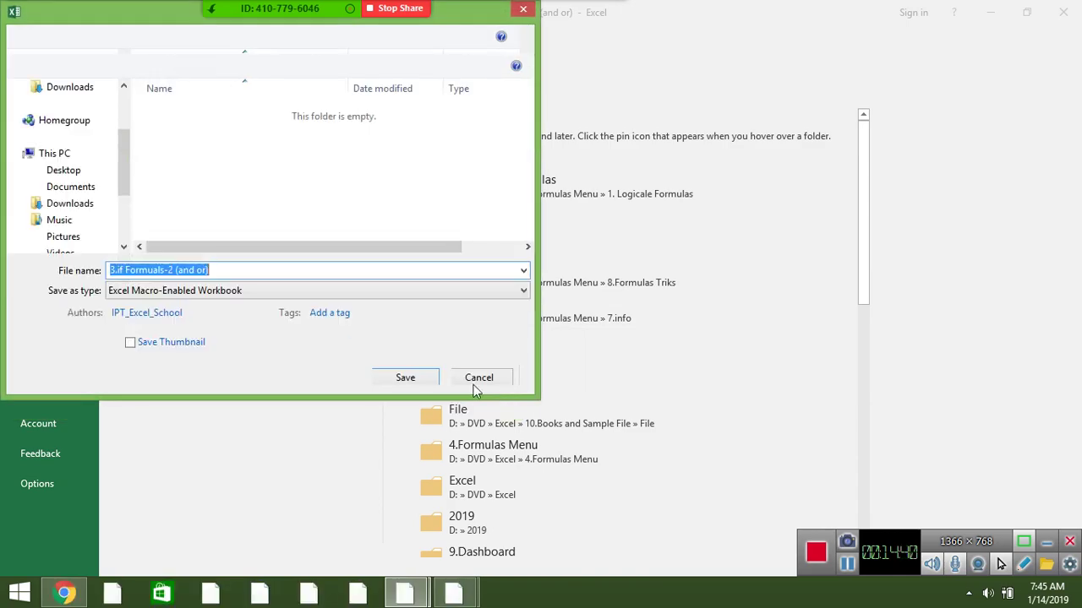
{"action": "left_click", "coordinate": [60, 170]}
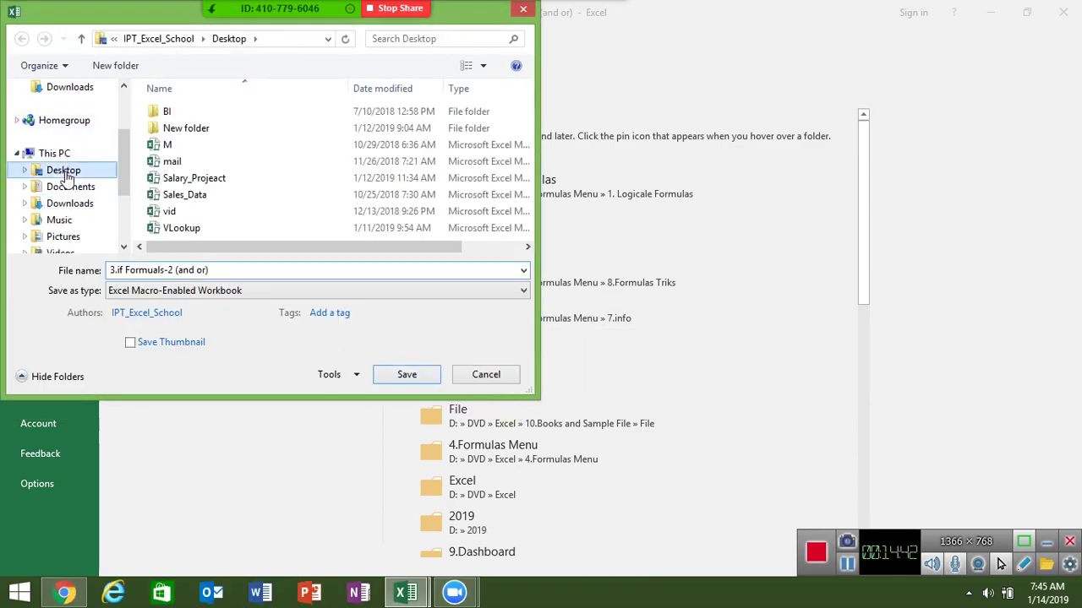
{"action": "left_click", "coordinate": [409, 377]}
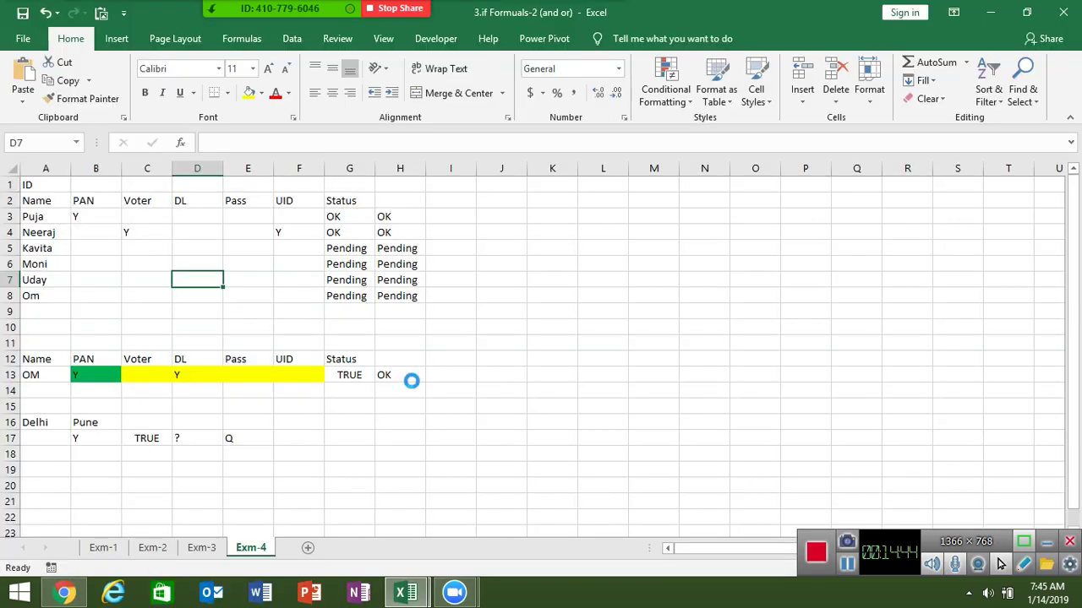
- Close the Excel workbook and refresh the desktop so the saved file appears
{"action": "left_click", "coordinate": [1066, 12]}
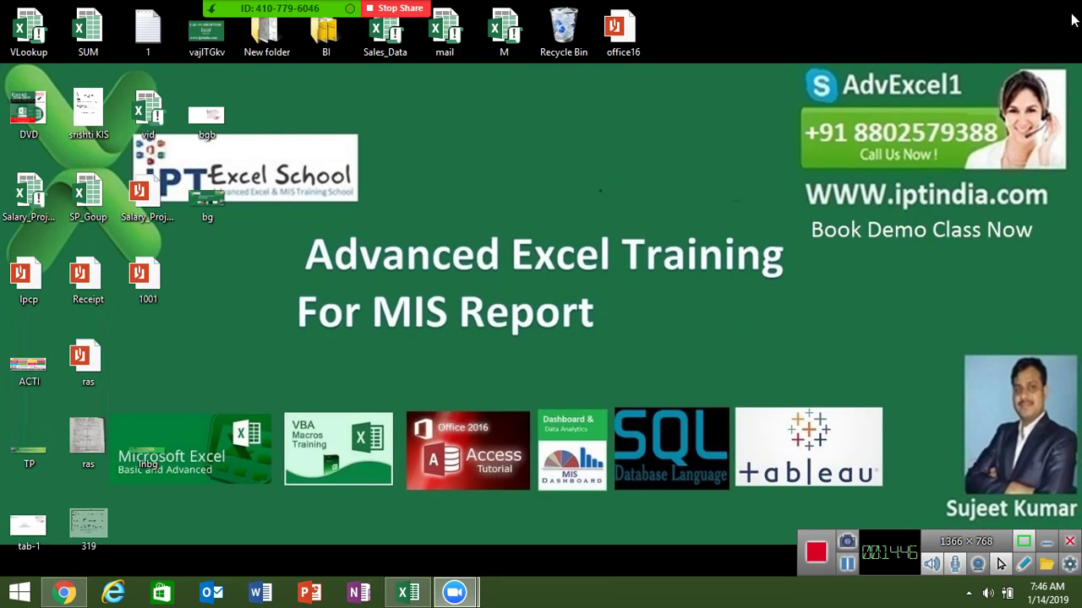
{"action": "right_click", "coordinate": [503, 233]}
{"action": "left_click", "coordinate": [541, 281]}
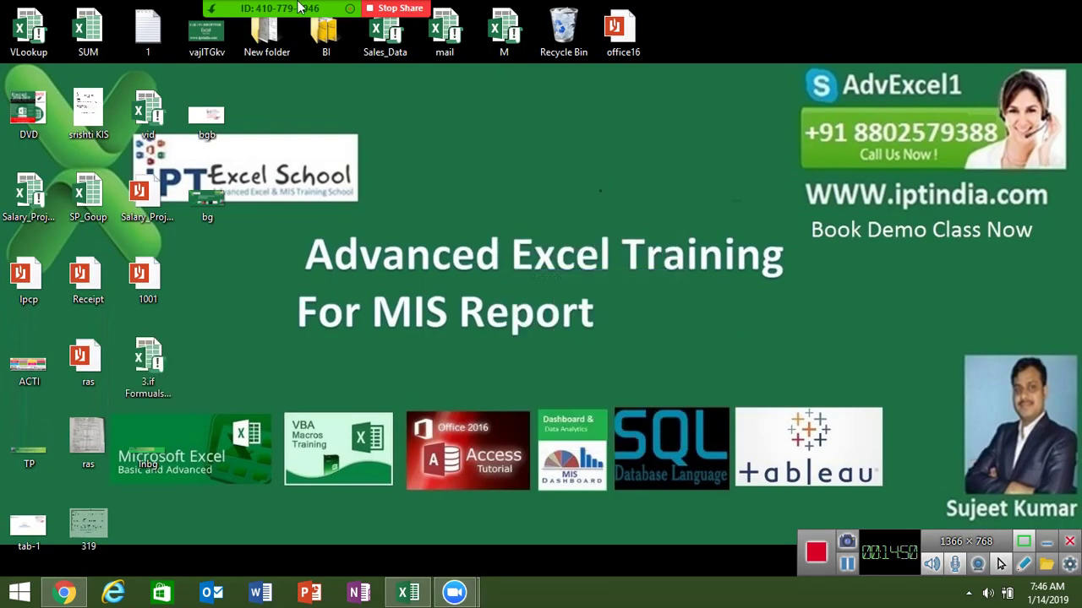
- End the Zoom meeting for all participants
{"action": "left_click", "coordinate": [604, 24]}
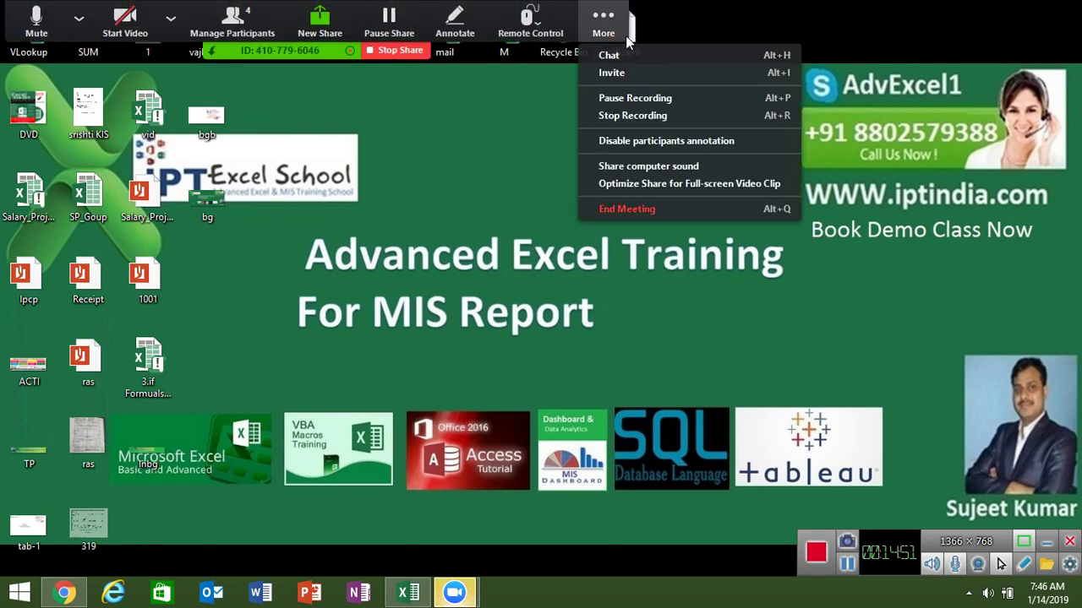
{"action": "left_click", "coordinate": [631, 209]}
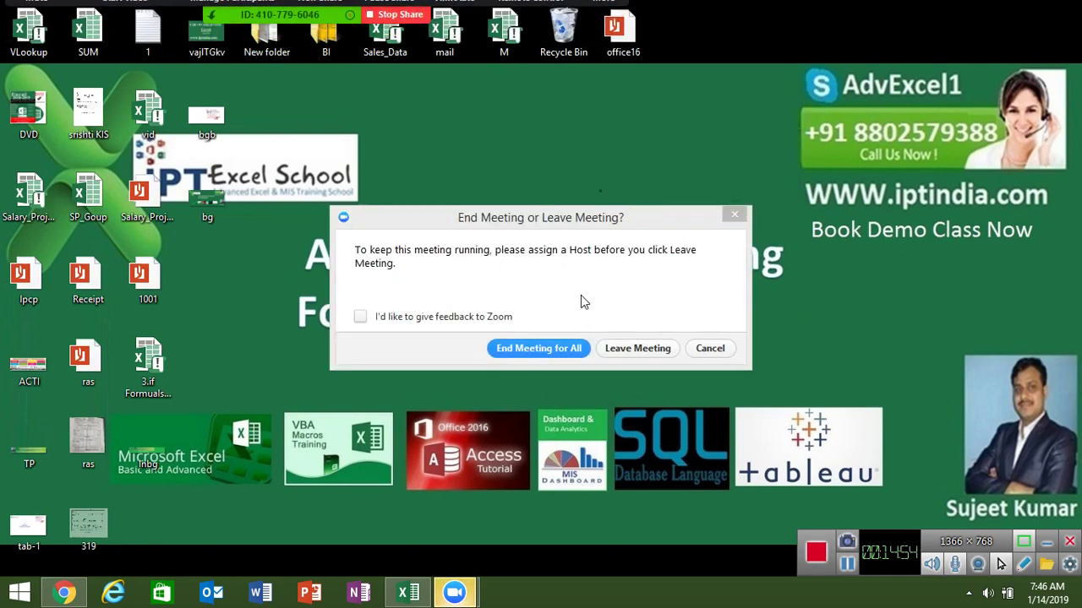
{"action": "left_click", "coordinate": [554, 347]}
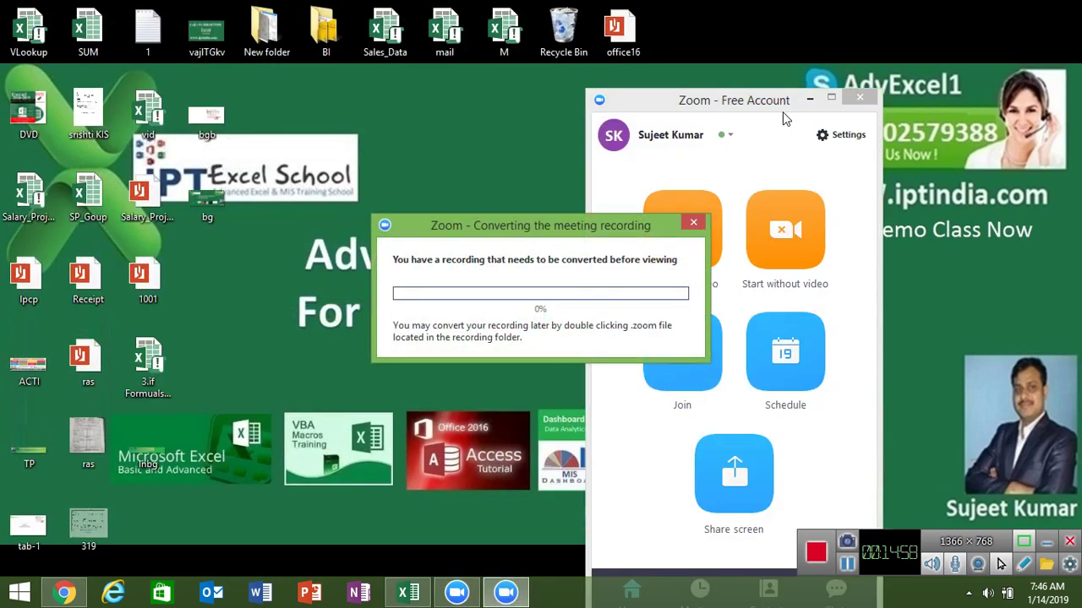
- Minimize the Zoom home window and reposition the recording-conversion progress window
{"action": "left_click", "coordinate": [809, 99]}
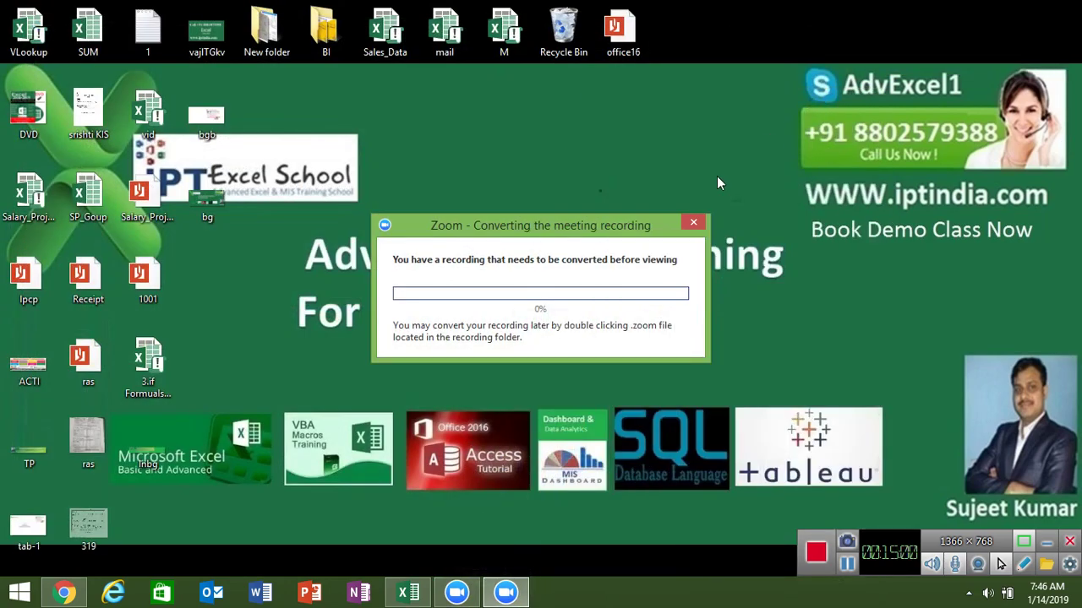
{"action": "left_click_drag", "start_coordinate": [615, 229], "coordinate": [610, 99]}
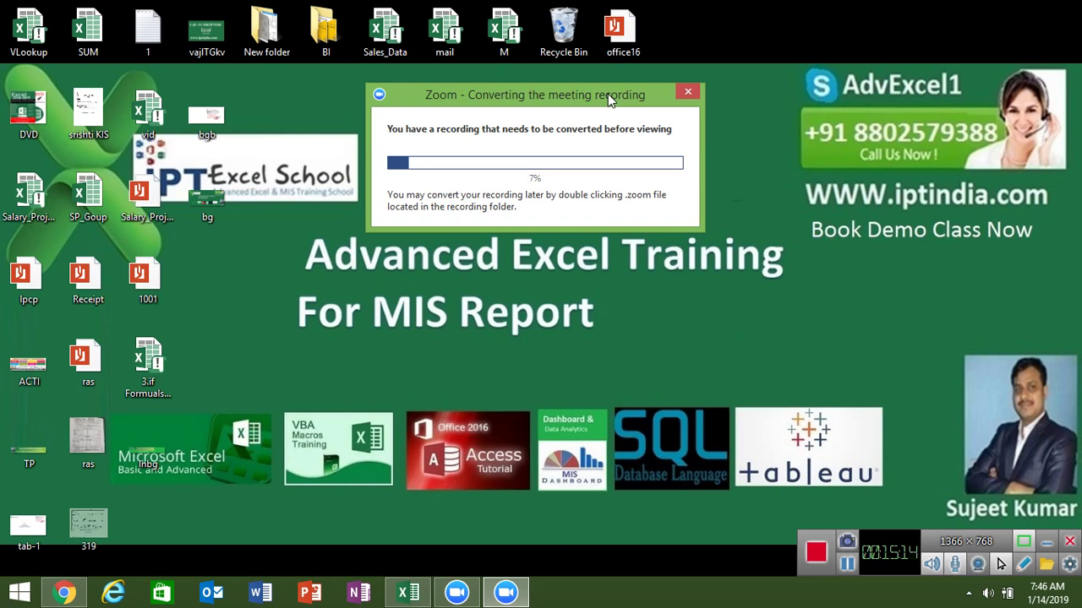
{"action": "left_click", "coordinate": [804, 188]}
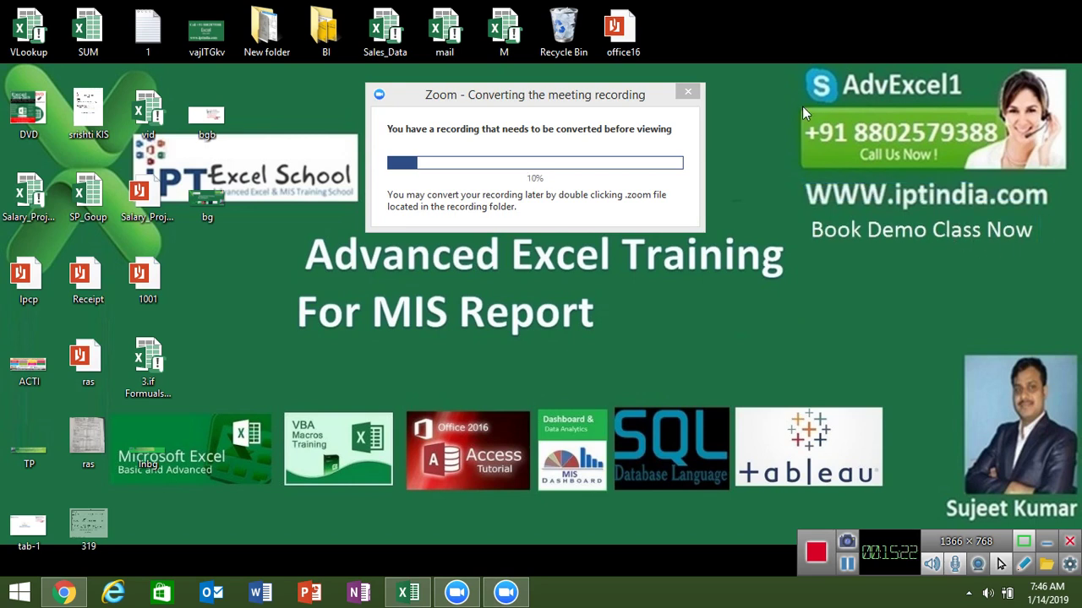
{"action": "left_click_drag", "start_coordinate": [802, 105], "coordinate": [1001, 147]}
{"action": "double_click", "coordinate": [36, 121]}
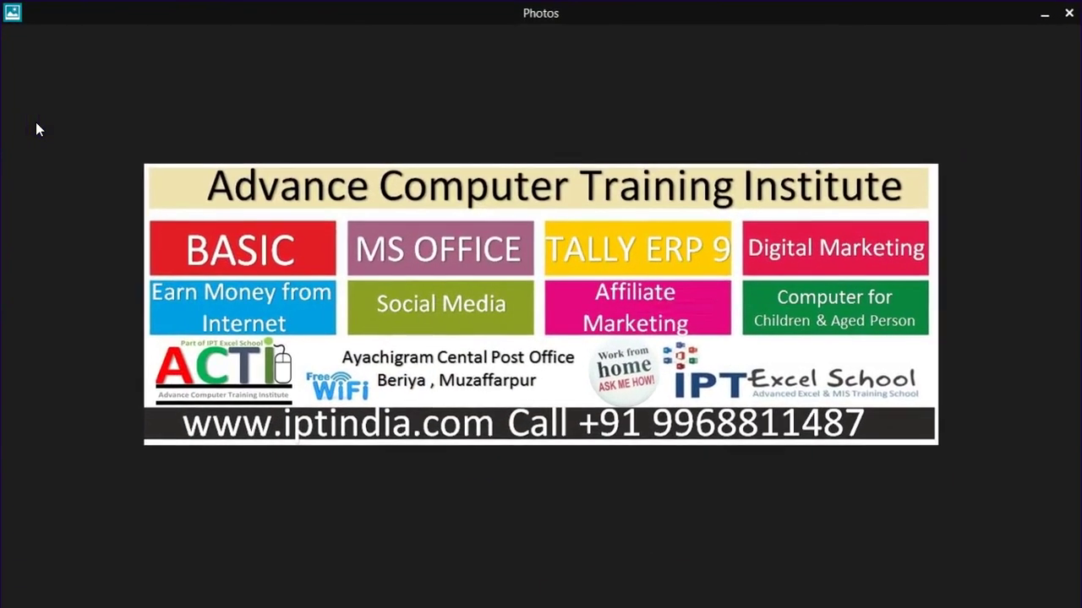